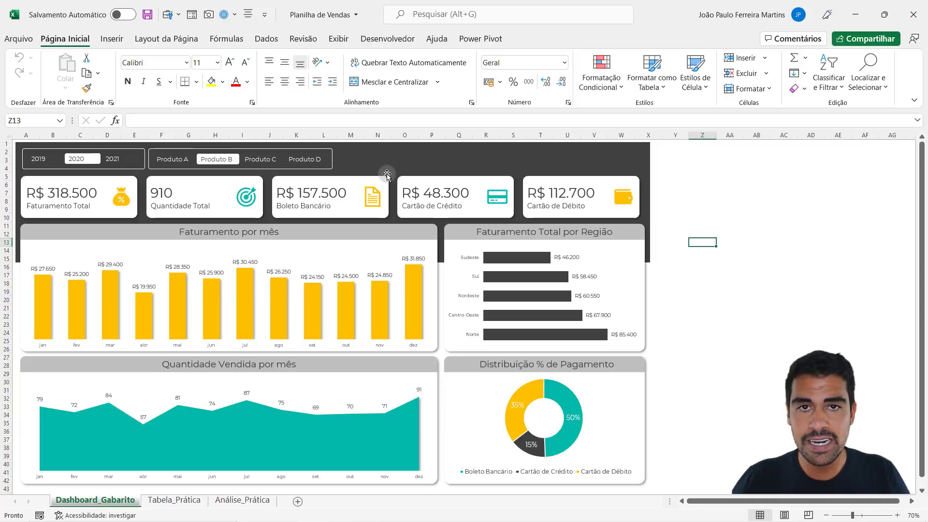
# - Add a new blank worksheet beside Dashboard_Gabarito and return to the Dashboard_Gabarito sheet
pyautogui.click(298, 502)
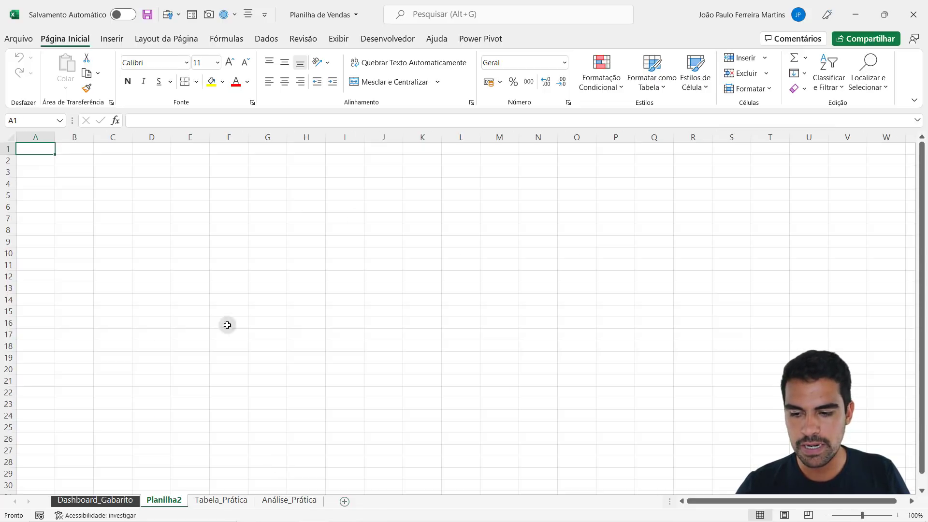
pyautogui.click(103, 503)
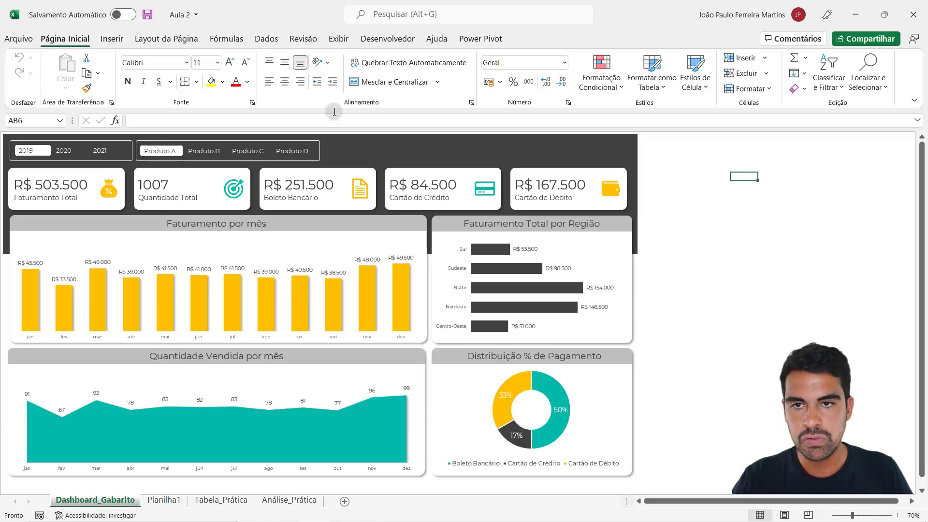
# - Switch the dashboard's gridlines and headings on and back off, and hide the formula bar
pyautogui.click(344, 39)
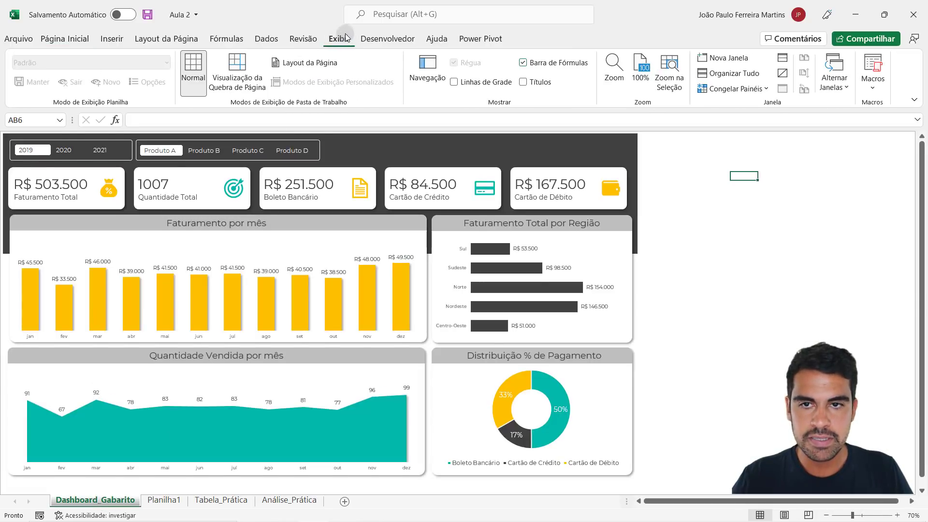
pyautogui.click(485, 83)
pyautogui.click(486, 83)
pyautogui.click(536, 85)
pyautogui.click(538, 83)
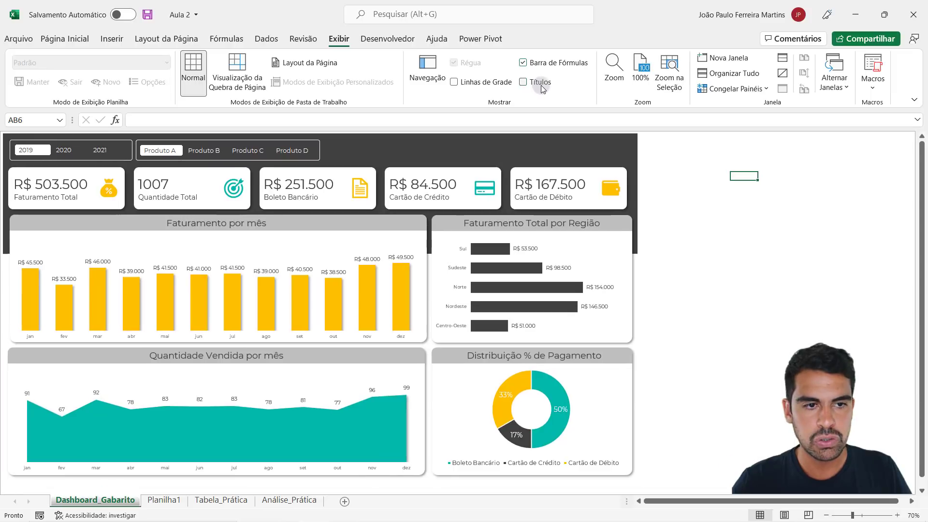
pyautogui.click(534, 64)
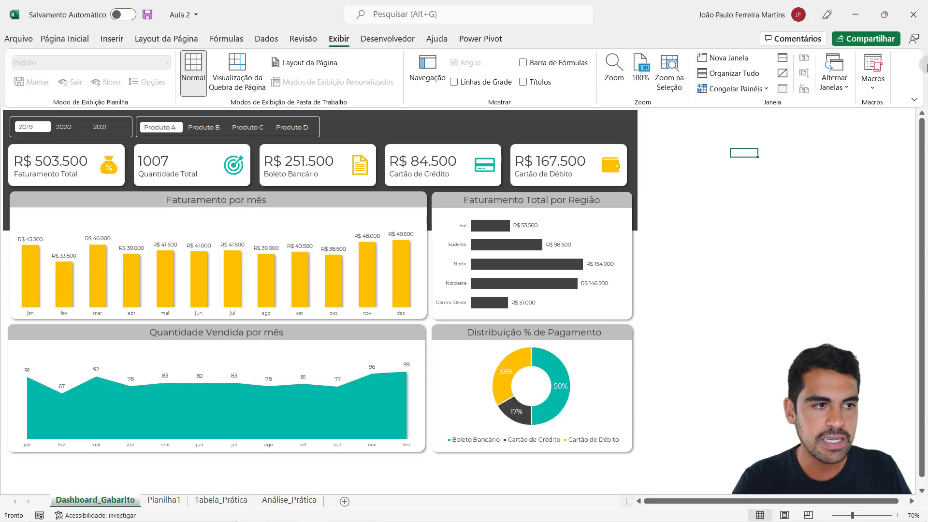
# - Show the dashboard in full-screen mode, and cover and uncover the sheet tabs by resizing the horizontal scroll bar
pyautogui.click(913, 101)
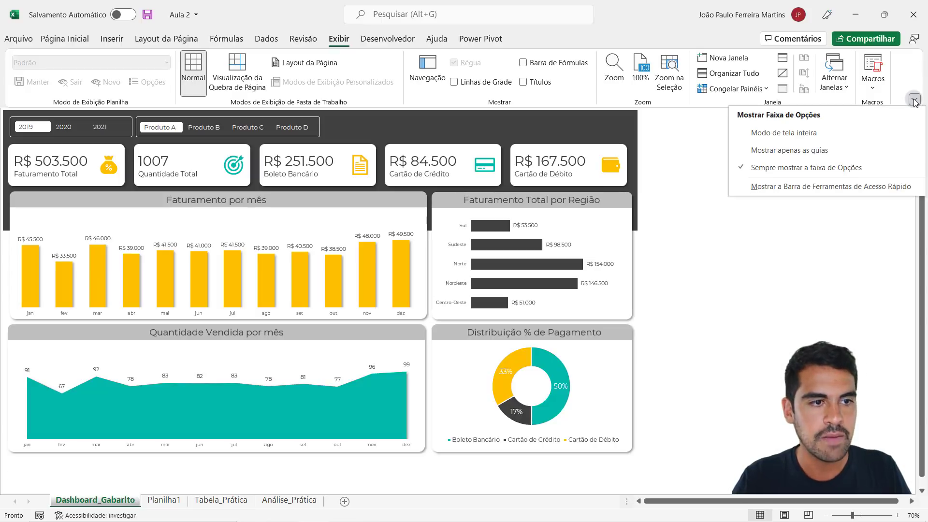
pyautogui.click(805, 135)
pyautogui.scroll(1, 712, 186)
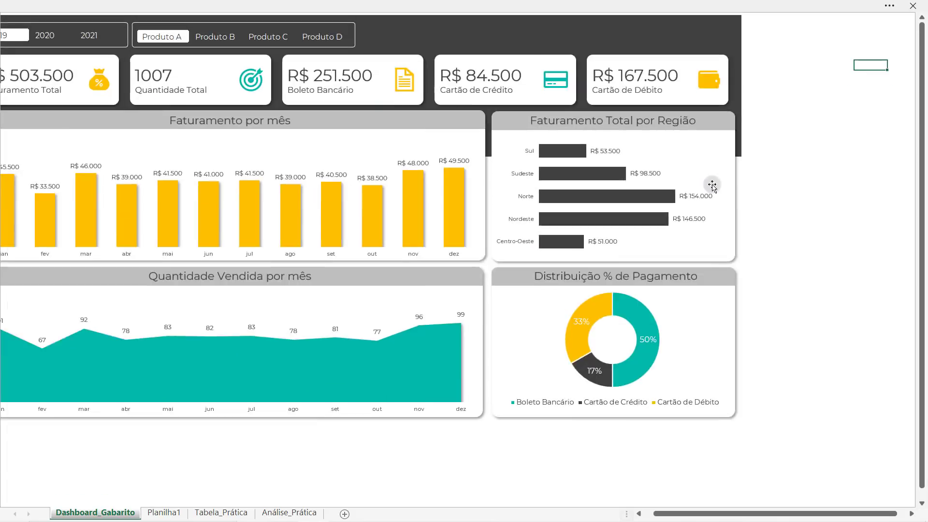
pyautogui.scroll(-2, 712, 187)
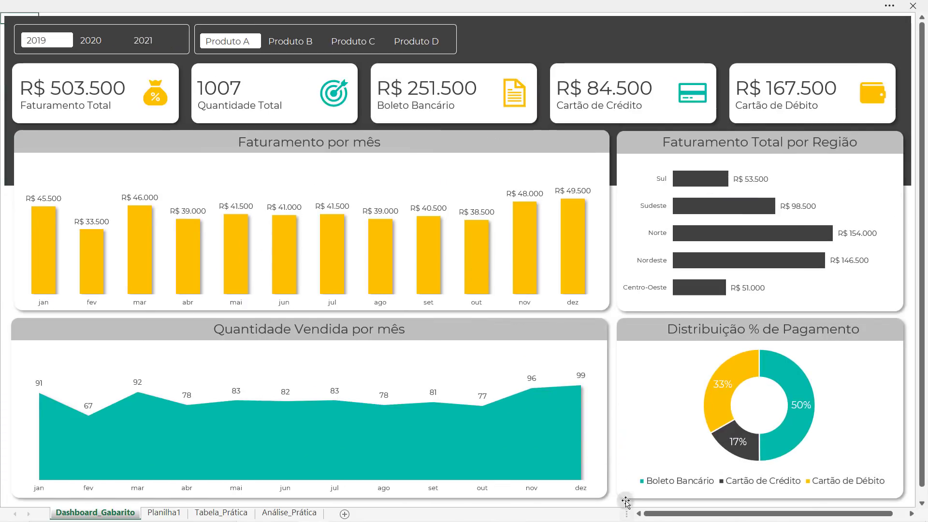
pyautogui.moveTo(626, 502); pyautogui.dragTo(41, 488)
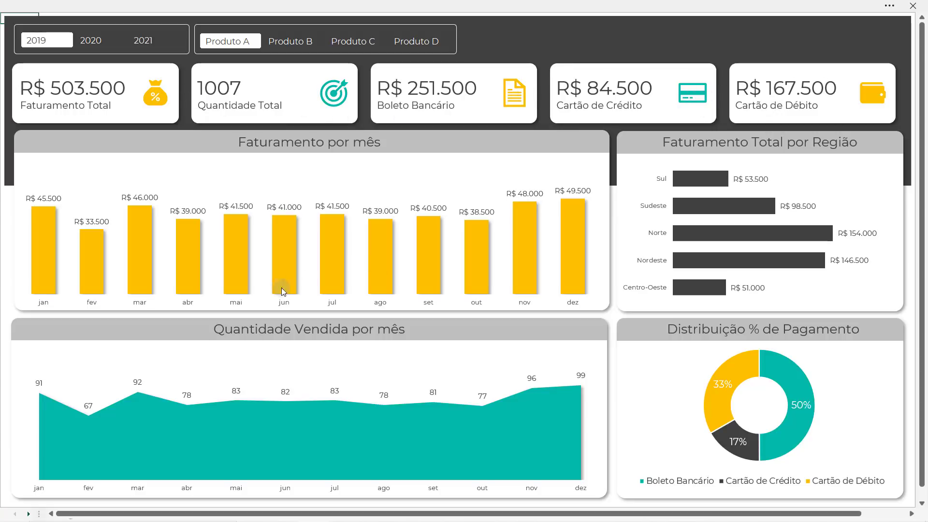
pyautogui.scroll(-1, 282, 289)
pyautogui.moveTo(38, 513); pyautogui.dragTo(517, 477)
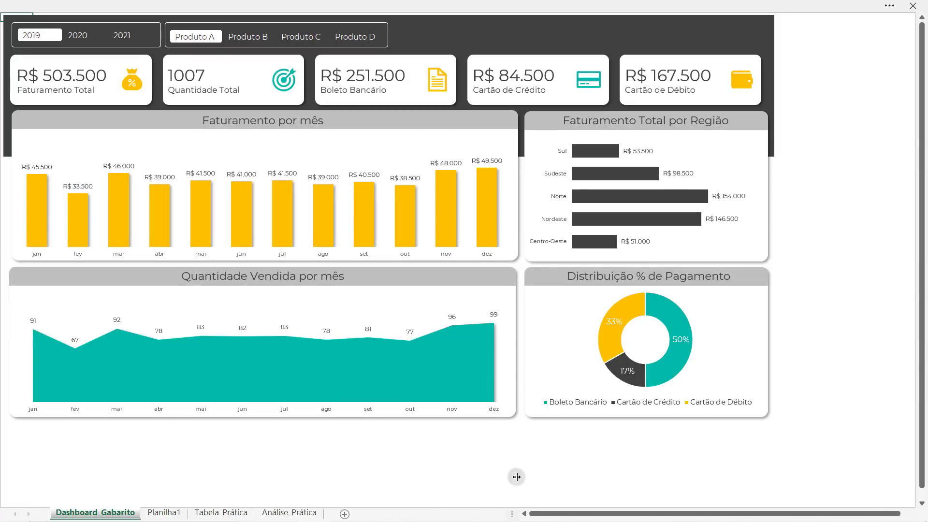
# - Go to the Planilha1 sheet, set the ribbon to always show and display the formula bar
pyautogui.click(167, 511)
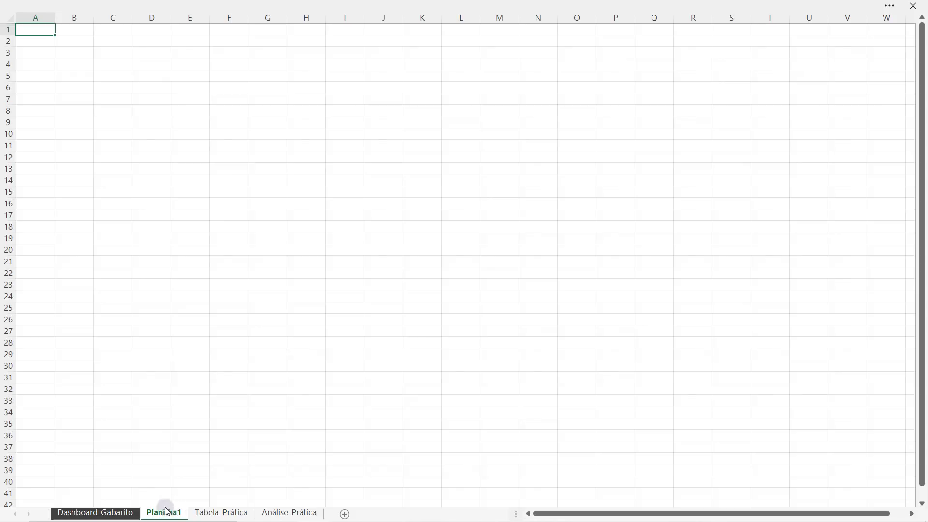
pyautogui.click(888, 7)
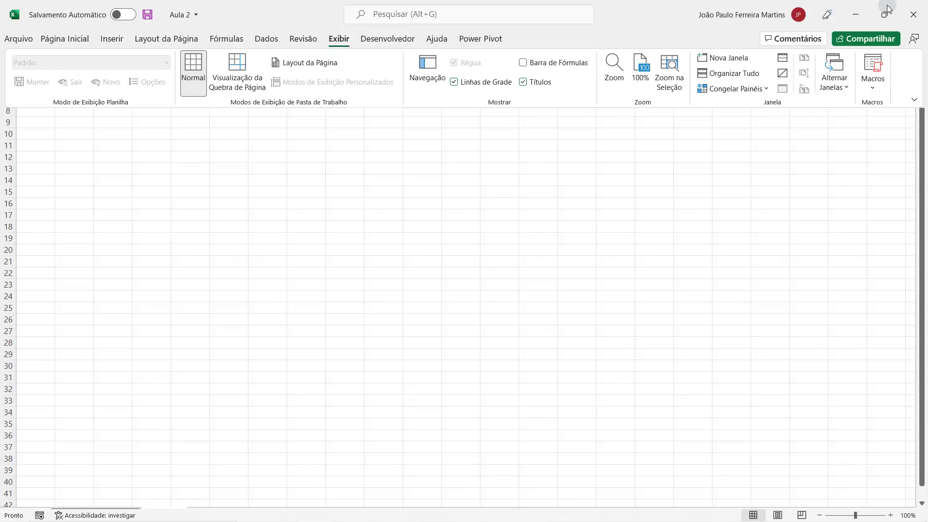
pyautogui.click(914, 99)
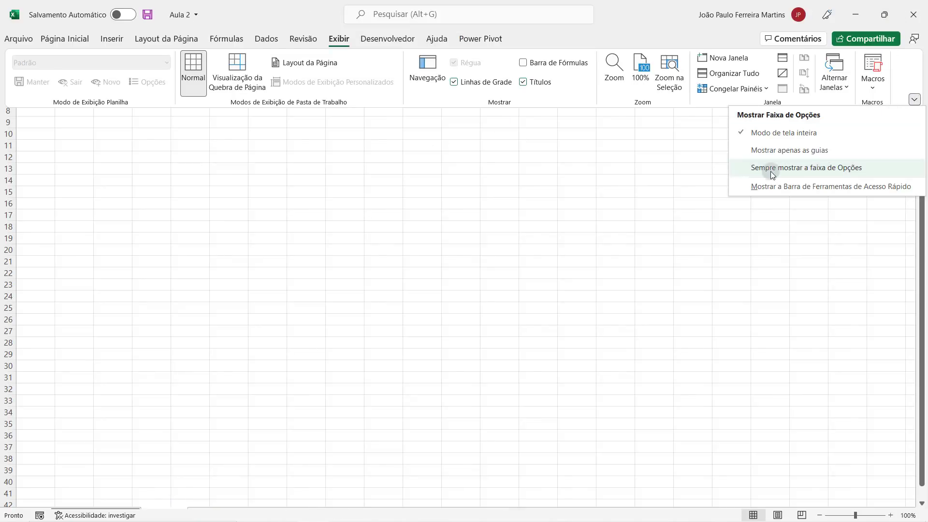
pyautogui.click(856, 168)
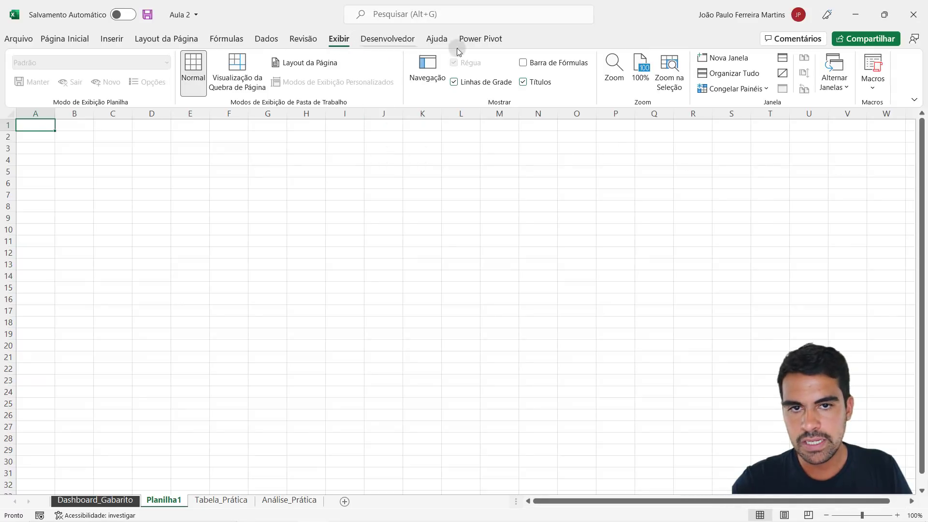
pyautogui.click(529, 62)
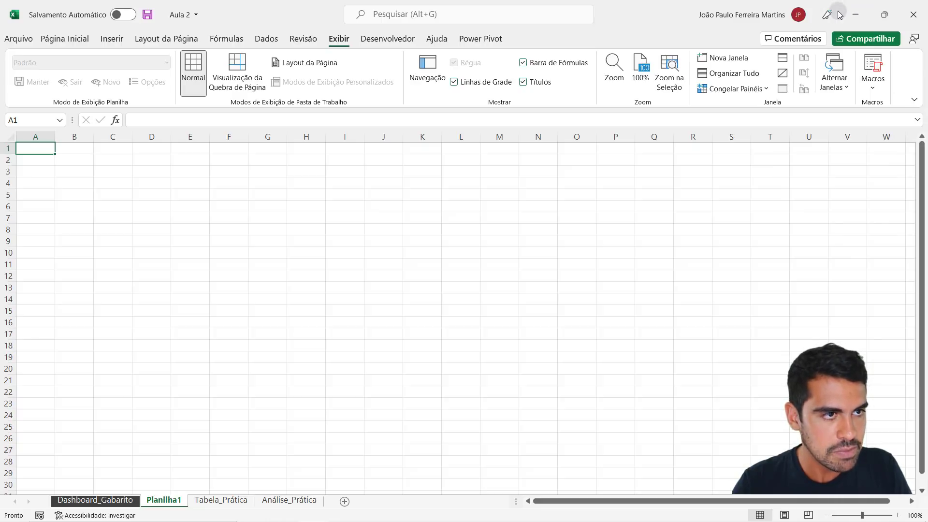
pyautogui.click(914, 100)
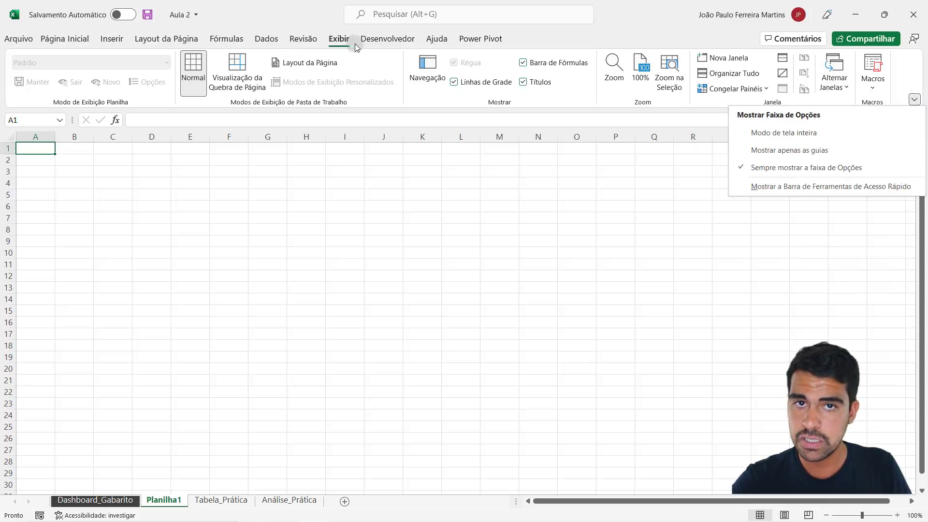
pyautogui.click(392, 196)
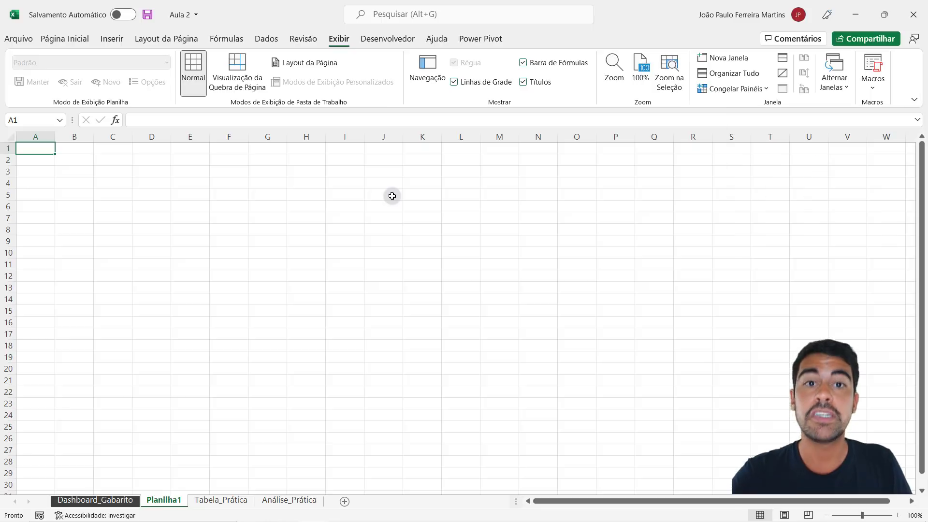
pyautogui.click(112, 39)
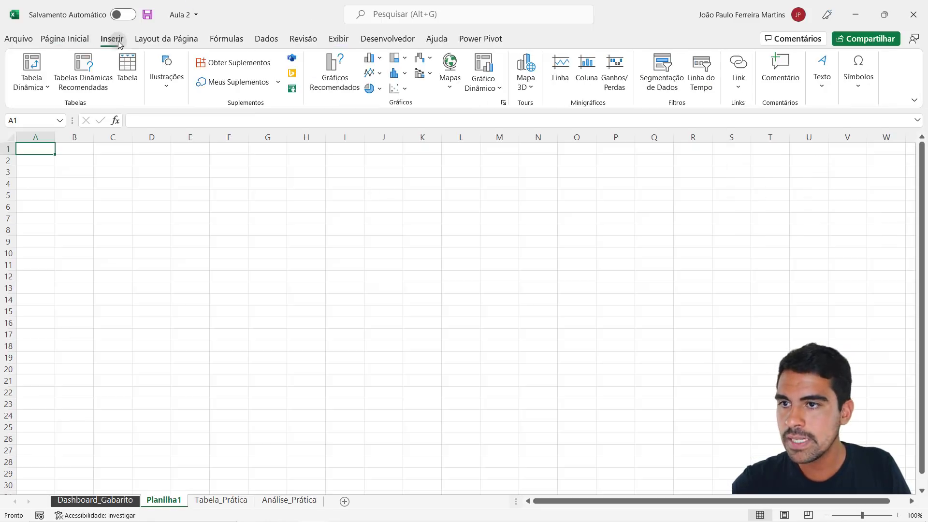
pyautogui.click(166, 39)
pyautogui.click(225, 38)
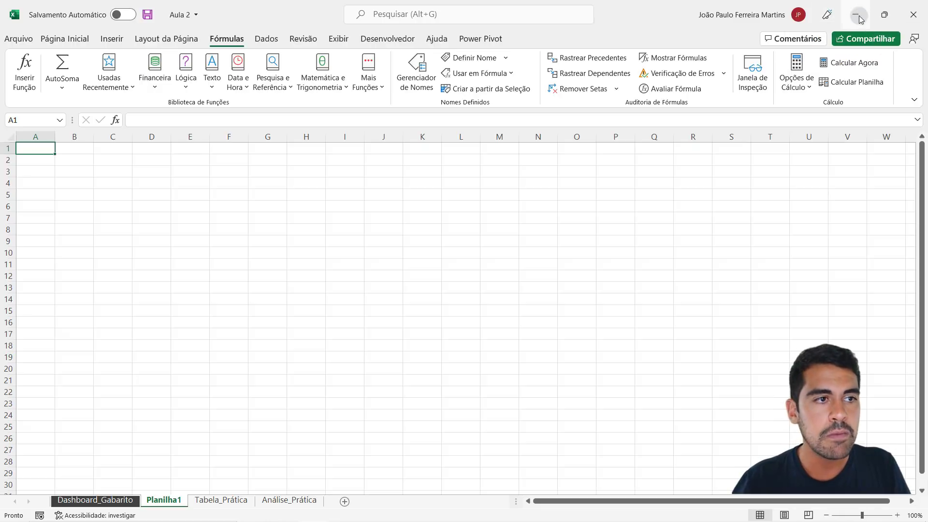
# - Put Planilha1 in full-screen mode and set the ribbon back to always show
pyautogui.click(916, 100)
pyautogui.click(838, 131)
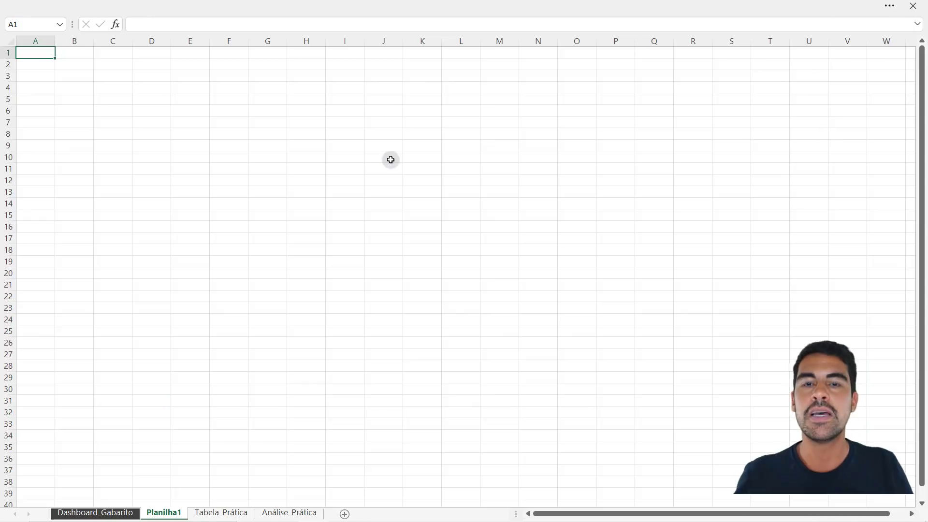
pyautogui.click(890, 6)
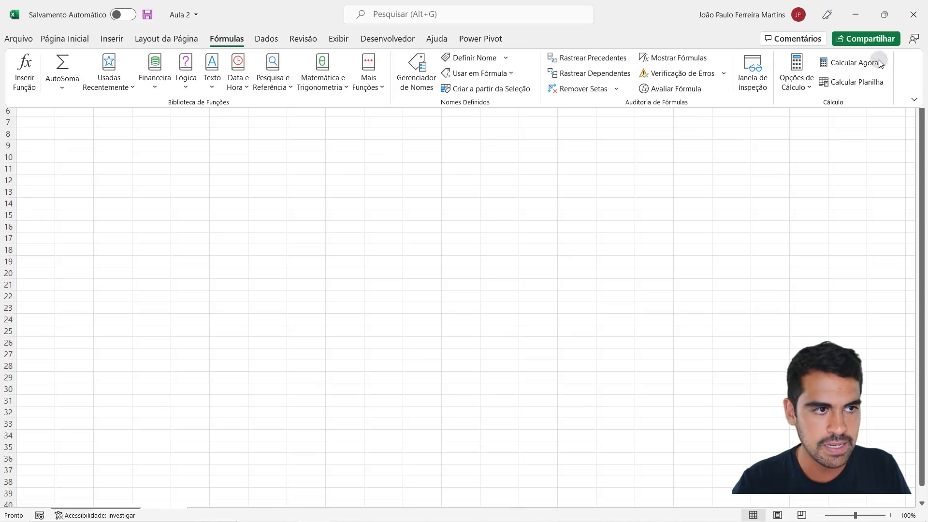
pyautogui.click(912, 100)
pyautogui.click(854, 167)
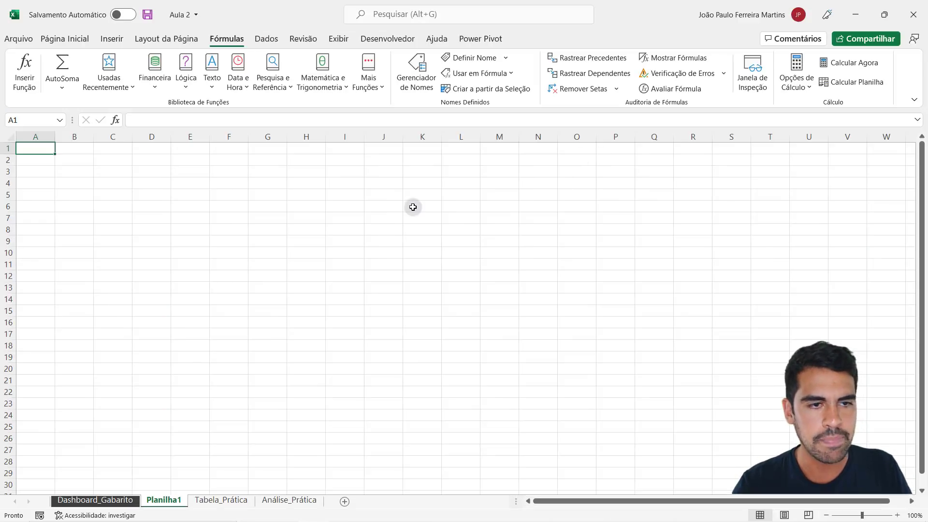
# - Draw a rectangle about 17.97 cm wide and 9.04 cm high on Planilha1 and move it to start around cell B4
pyautogui.click(413, 207)
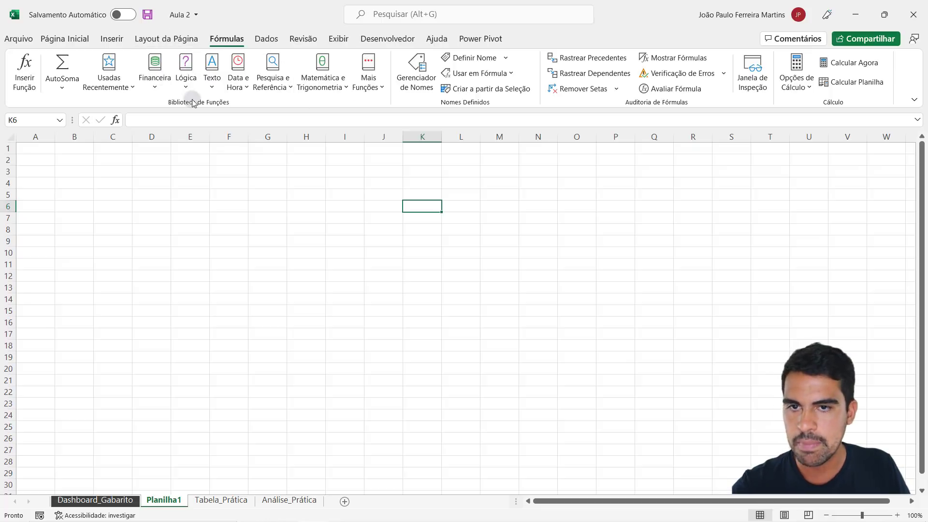
pyautogui.click(341, 41)
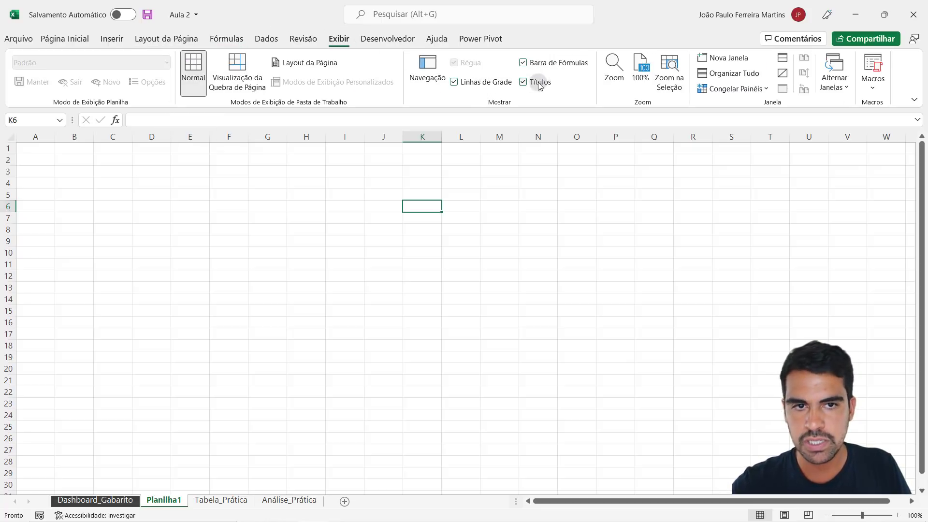
pyautogui.click(114, 41)
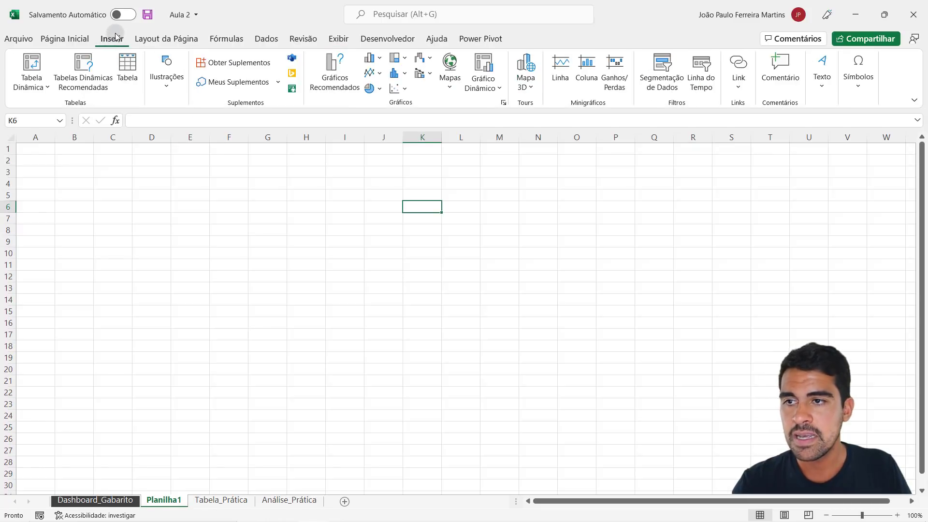
pyautogui.click(167, 82)
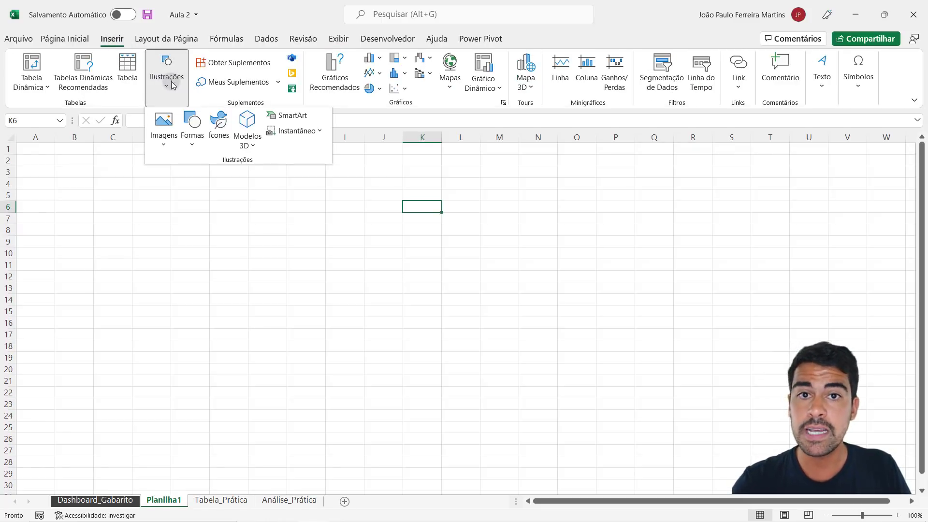
pyautogui.click(196, 129)
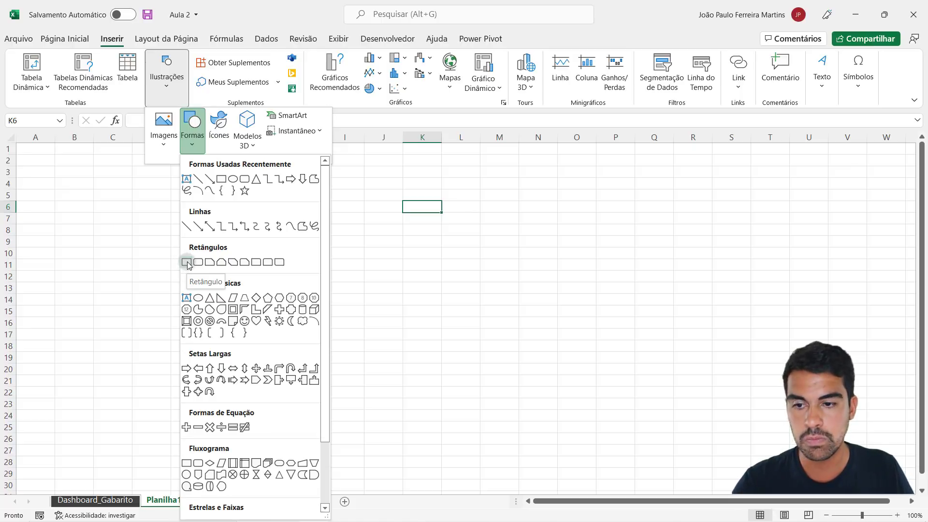
pyautogui.click(187, 262)
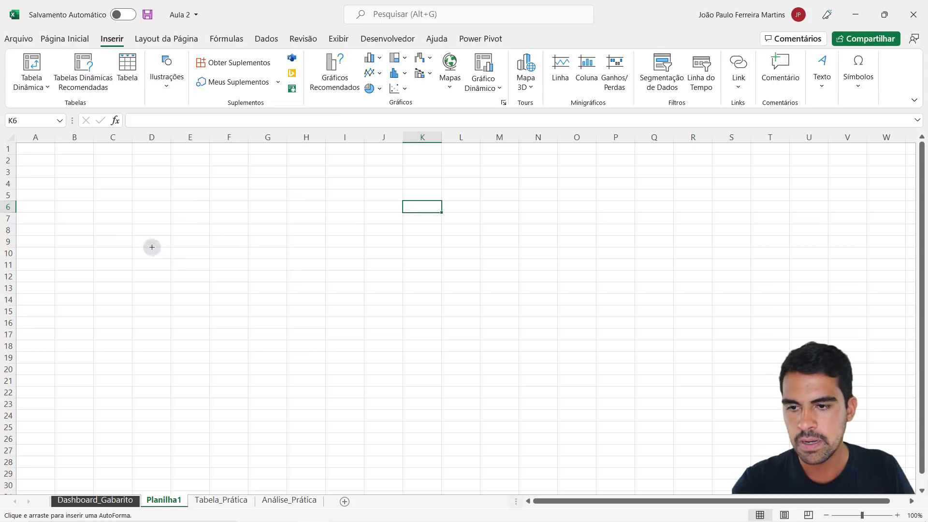
pyautogui.moveTo(24, 148); pyautogui.dragTo(435, 356)
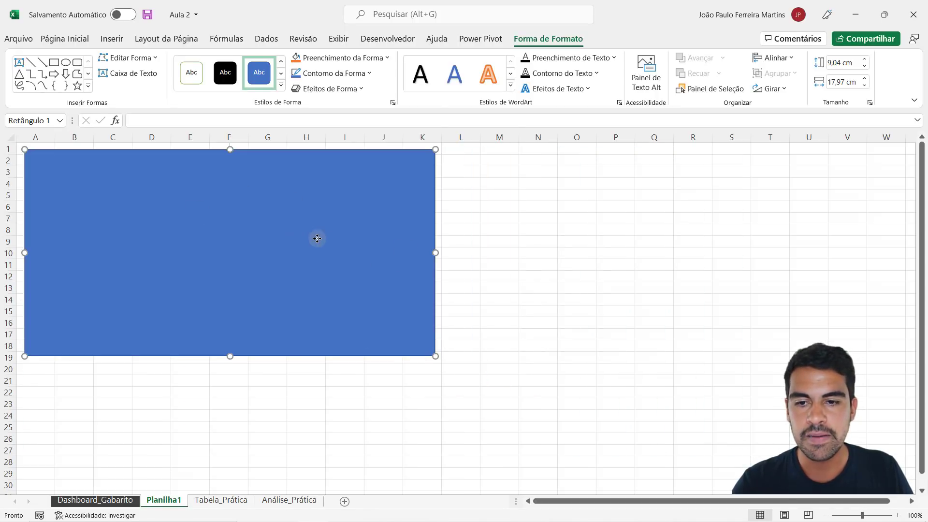
pyautogui.moveTo(317, 238); pyautogui.dragTo(358, 267)
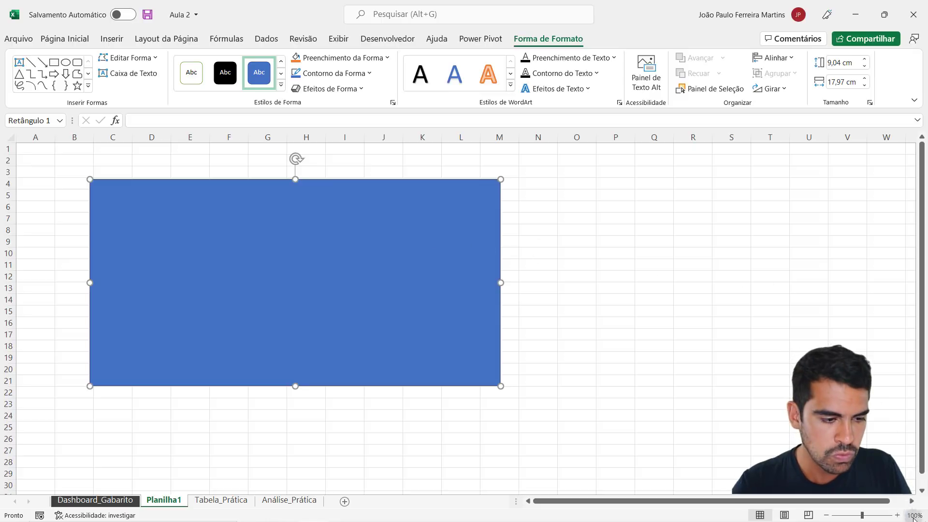
pyautogui.click(826, 515)
pyautogui.click(826, 516)
pyautogui.click(826, 515)
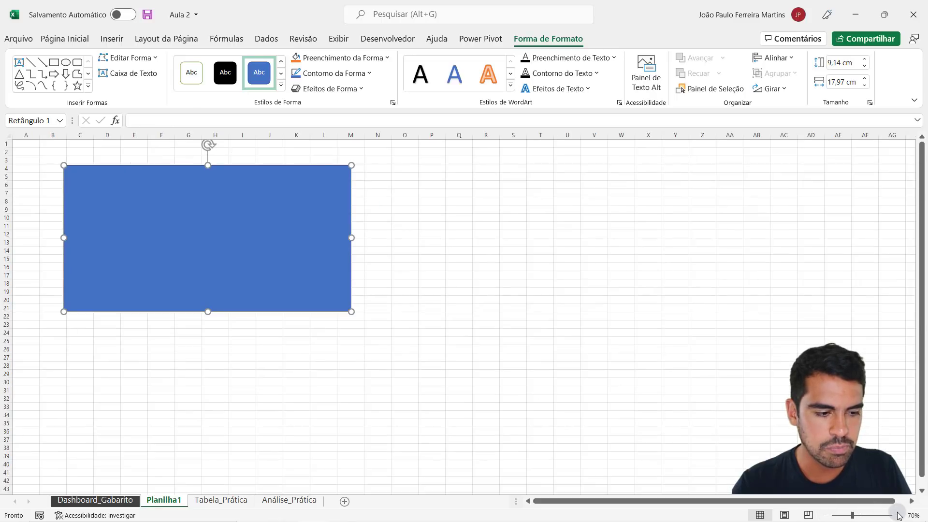
pyautogui.click(897, 515)
pyautogui.click(898, 516)
pyautogui.click(898, 515)
pyautogui.click(898, 515)
pyautogui.click(898, 515)
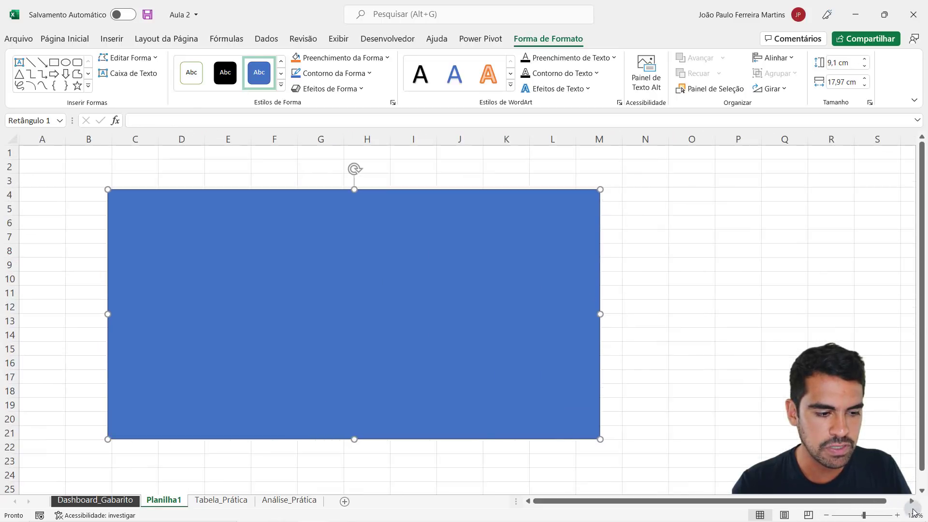
pyautogui.click(827, 515)
pyautogui.click(827, 515)
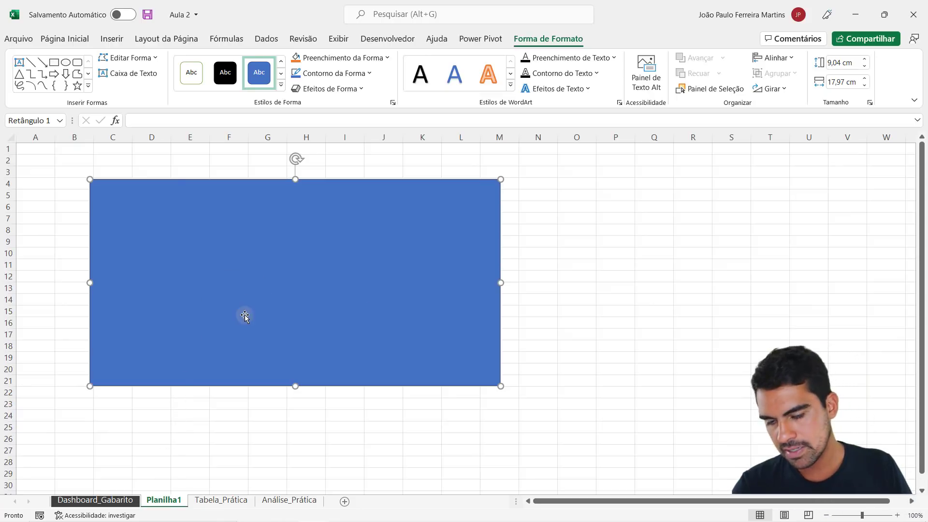
# - Stretch the rectangle to about 39.24 by 15.26 cm so it covers the visible cells from column A to W
pyautogui.moveTo(245, 316); pyautogui.dragTo(311, 286)
pyautogui.moveTo(227, 255); pyautogui.dragTo(586, 357)
pyautogui.moveTo(498, 283); pyautogui.dragTo(7, 125)
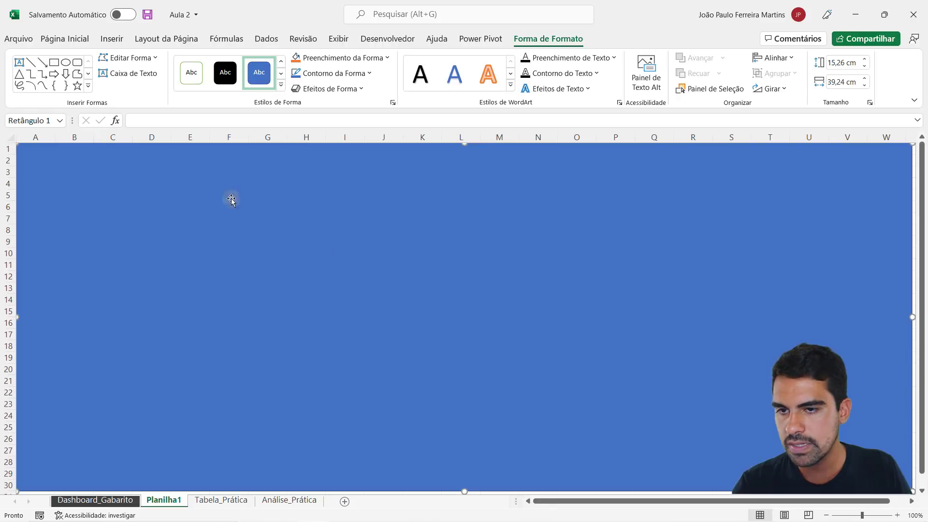
# - Hide the gridlines, row and column headings and formula bar on the Planilha1 sheet
pyautogui.click(338, 39)
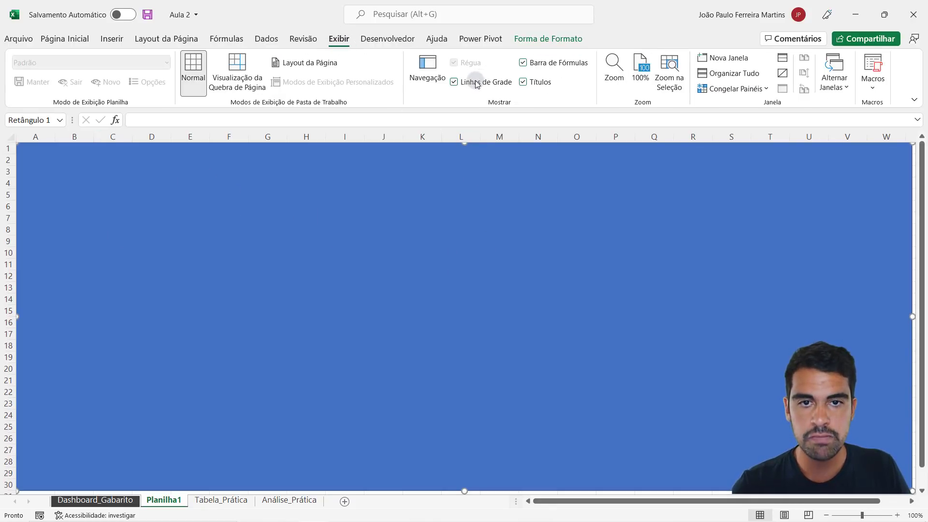
pyautogui.click(532, 82)
pyautogui.click(533, 63)
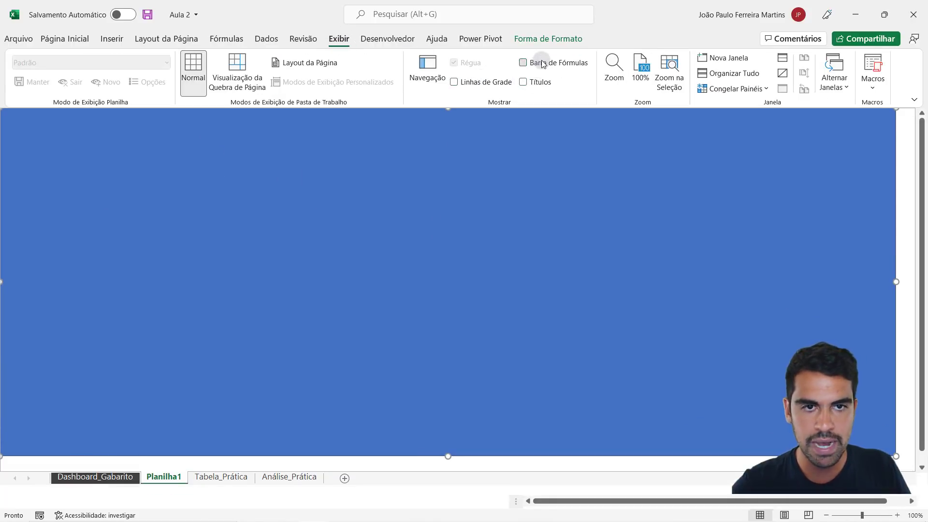
pyautogui.click(482, 84)
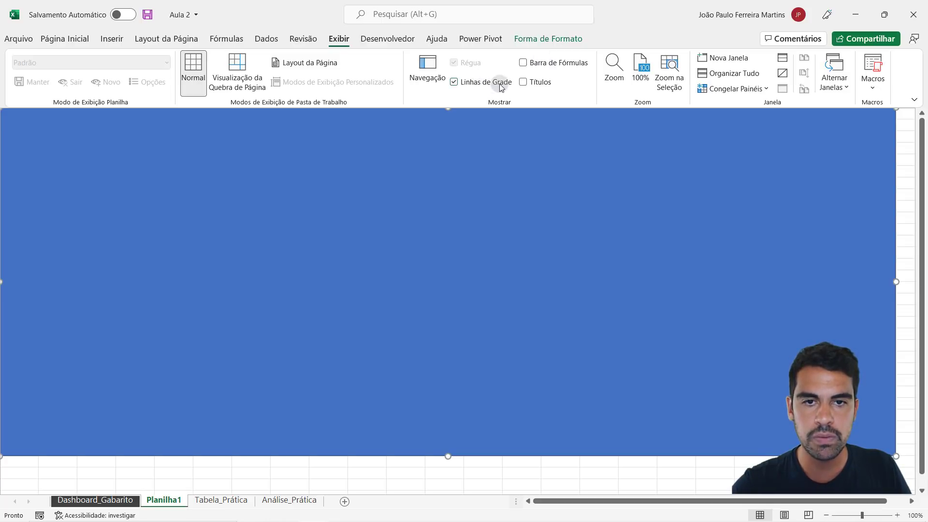
pyautogui.click(485, 83)
pyautogui.click(546, 63)
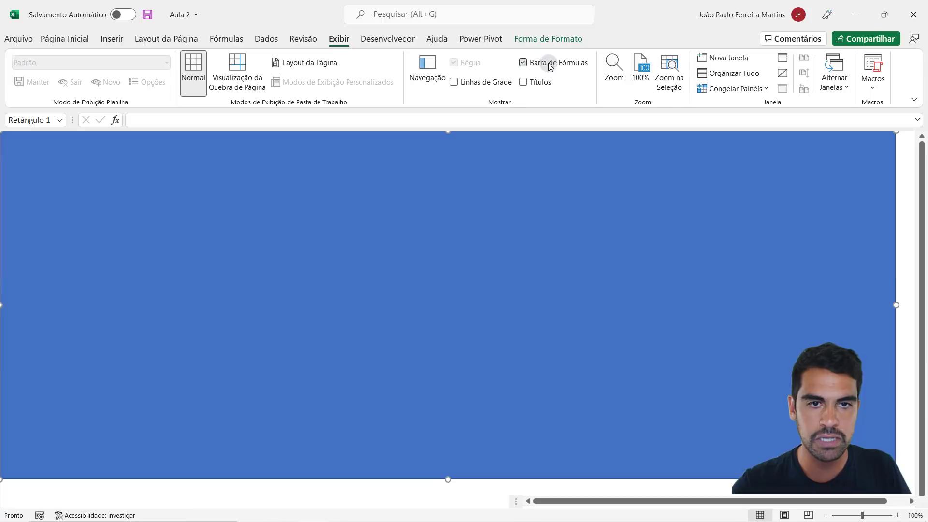
pyautogui.click(546, 62)
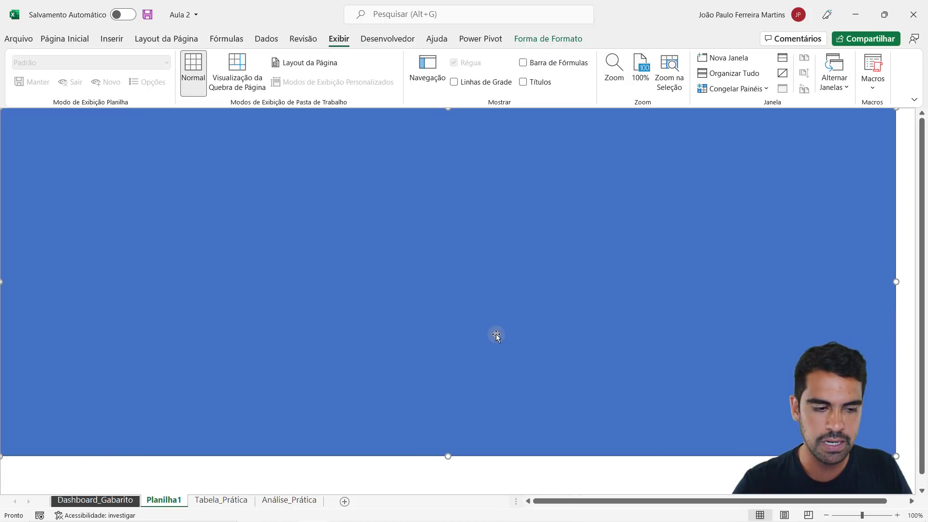
# - Stretch the blue rectangle to the sheet's upper-left corner and extend it to fill the window in full-screen mode
pyautogui.moveTo(393, 250)
pyautogui.mouseDown()
pyautogui.moveTo(375, 234)
pyautogui.moveTo(394, 267)
pyautogui.mouseUp()
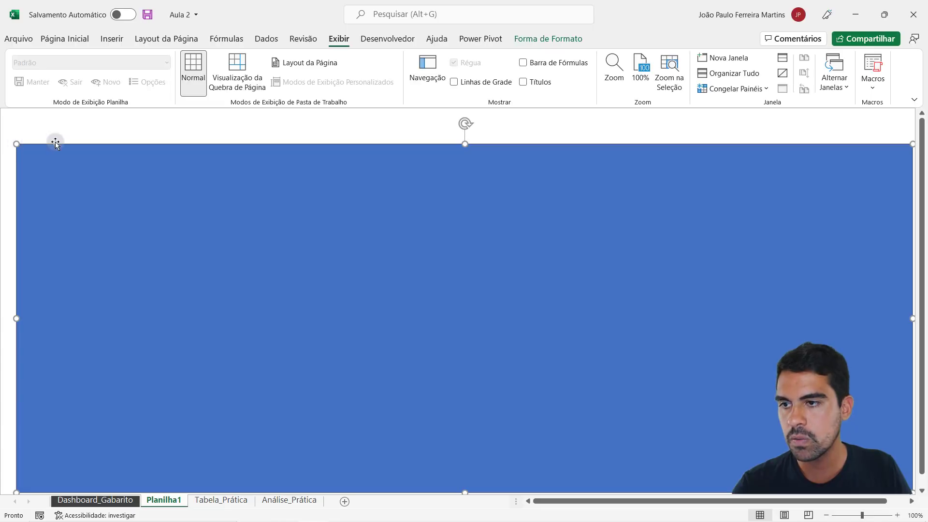
pyautogui.moveTo(15, 144); pyautogui.dragTo(0, 109)
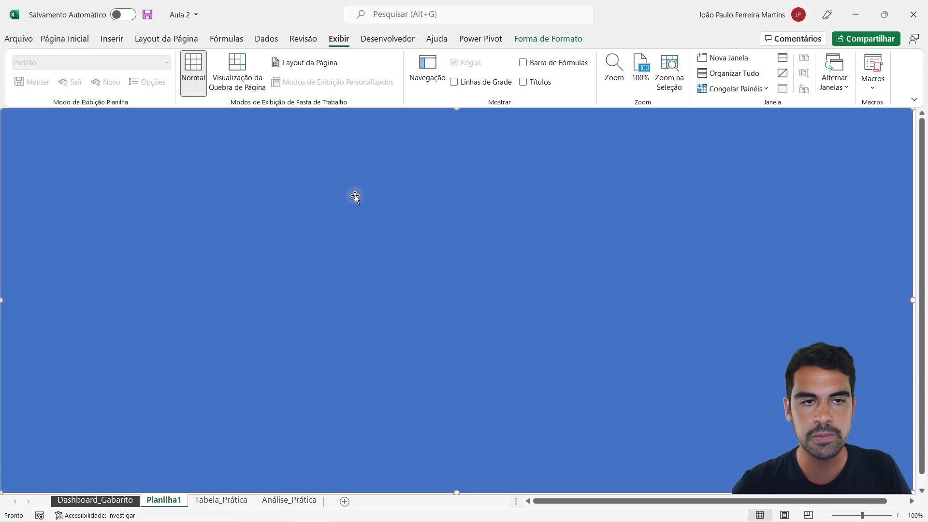
pyautogui.click(913, 100)
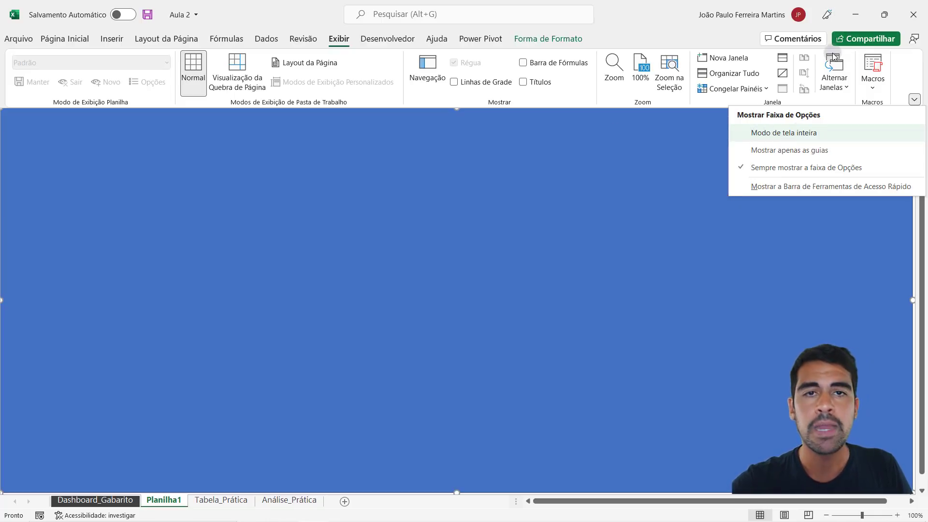
pyautogui.click(793, 132)
pyautogui.moveTo(473, 164); pyautogui.dragTo(451, 256)
pyautogui.moveTo(457, 118); pyautogui.dragTo(355, 4)
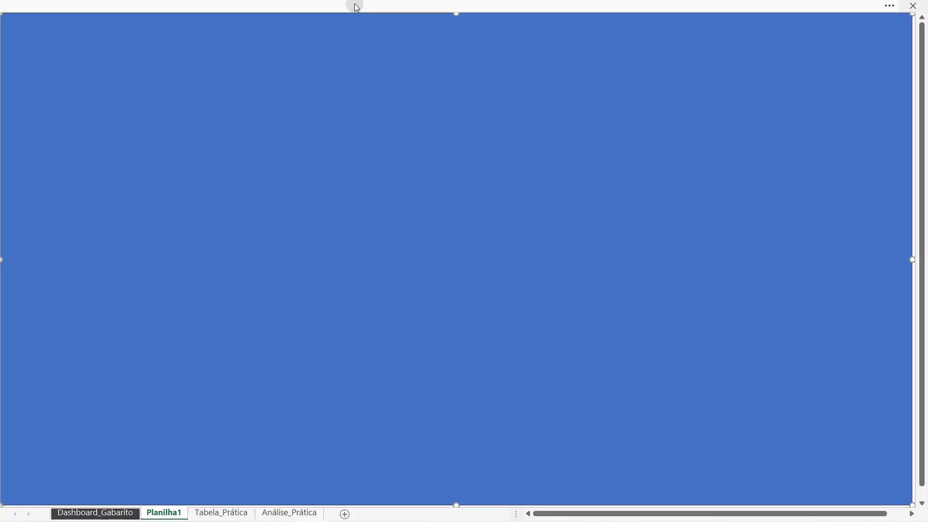
# - Nudge the rectangle slightly down and right, and stretch its upper-left corner to the sheet corner, about 40.05 cm wide and 21.95 cm high
pyautogui.press('Down')
pyautogui.press('Down')
pyautogui.press('Down')
pyautogui.press('Down')
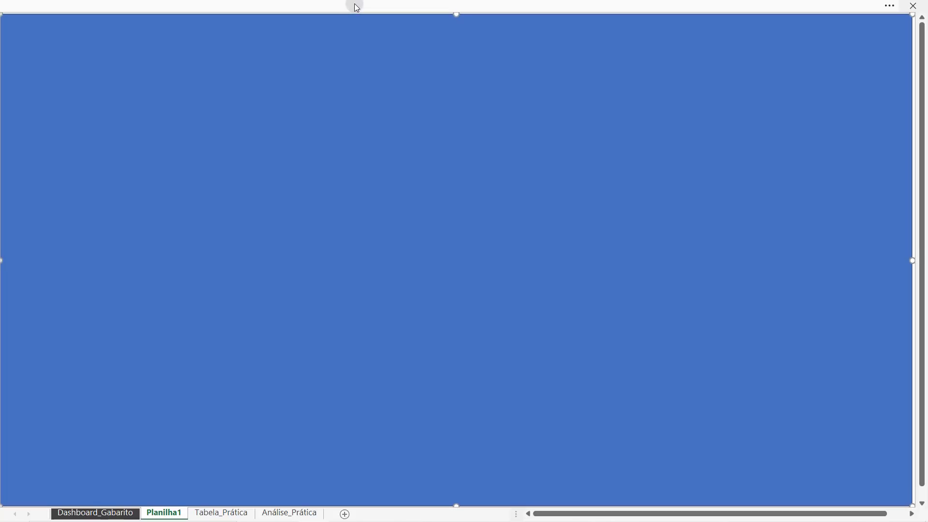
pyautogui.press('Right')
pyautogui.press('Right')
pyautogui.press('Right')
pyautogui.press('Right')
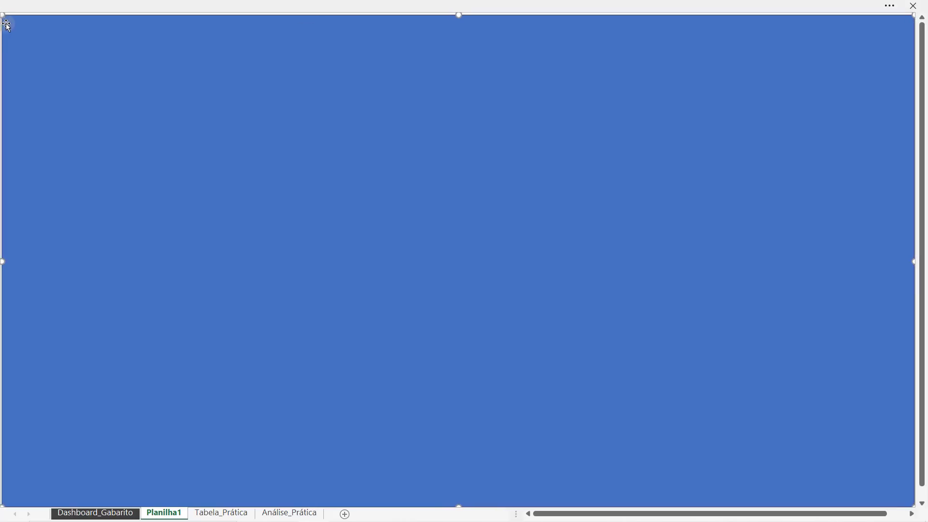
pyautogui.moveTo(4, 18); pyautogui.dragTo(3, 16)
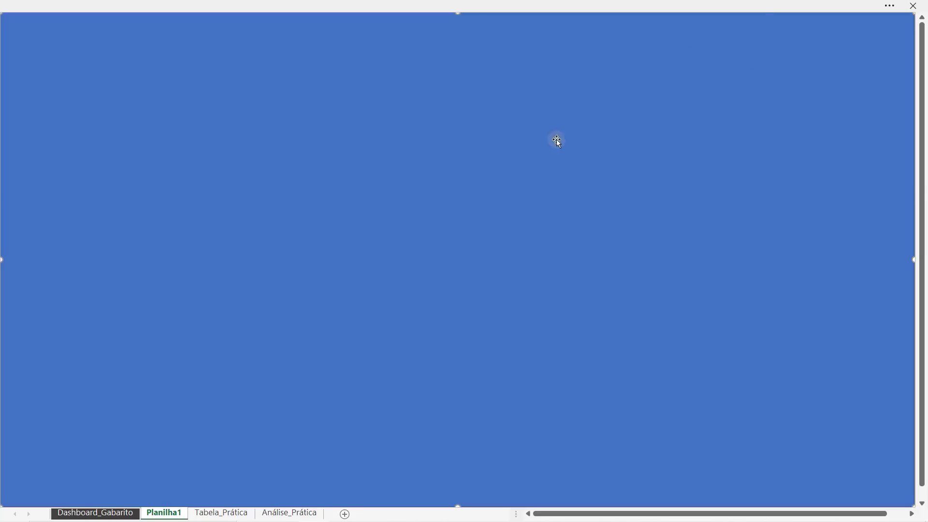
# - Set the ribbon back to always show and display the headings and formula bar on Planilha1
pyautogui.click(891, 5)
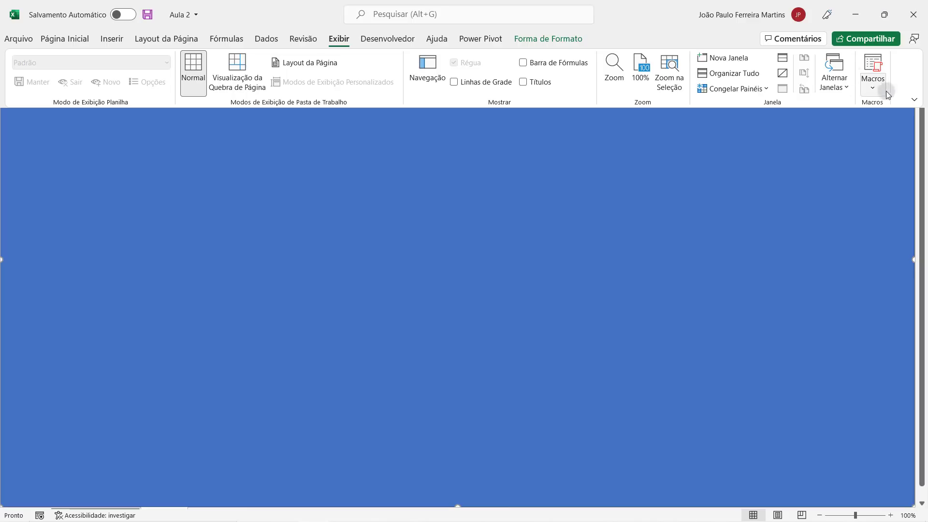
pyautogui.click(913, 99)
pyautogui.click(788, 169)
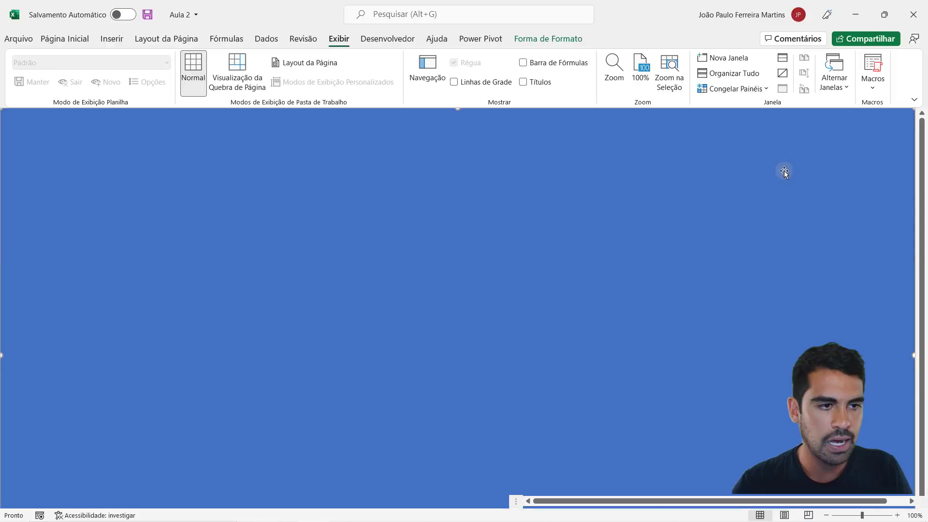
pyautogui.click(522, 82)
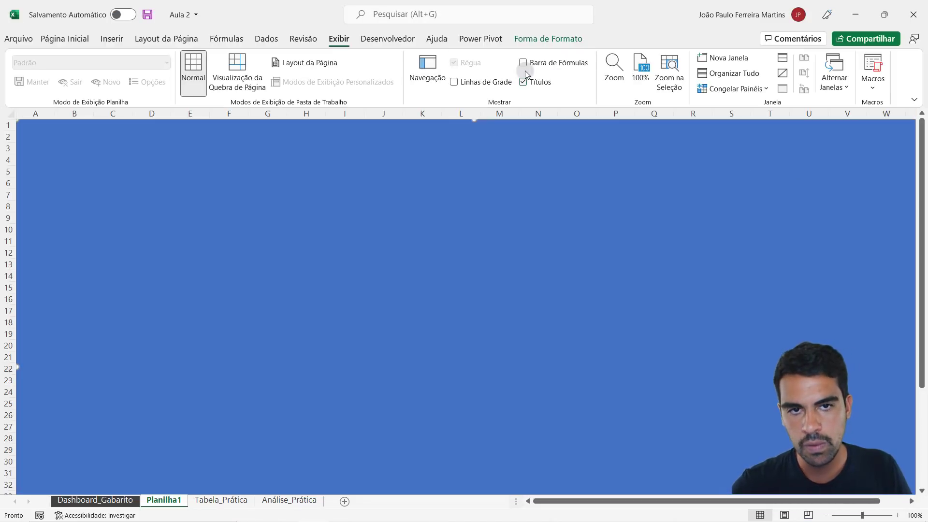
pyautogui.click(523, 63)
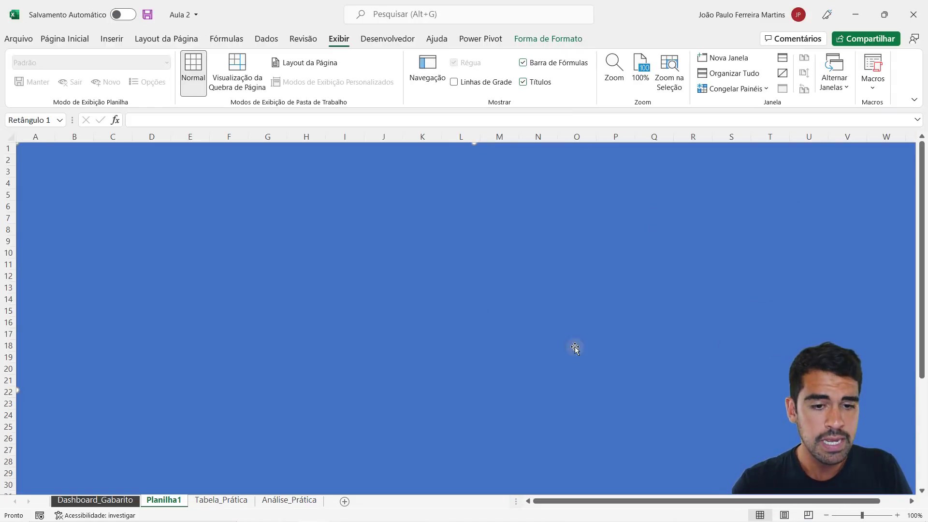
# - Set the zoom to 70% on both Planilha1 and Dashboard_Gabarito, and return to Planilha1
pyautogui.click(826, 515)
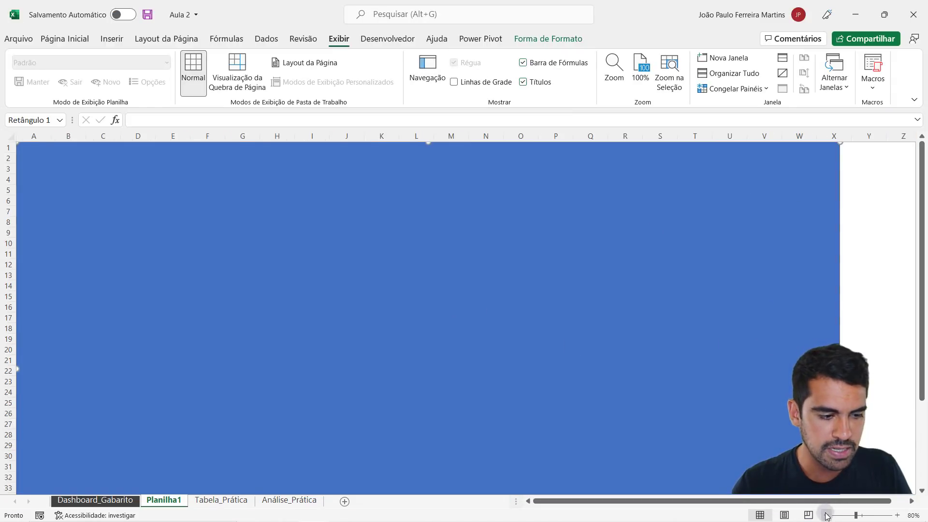
pyautogui.click(826, 515)
pyautogui.click(825, 515)
pyautogui.click(728, 323)
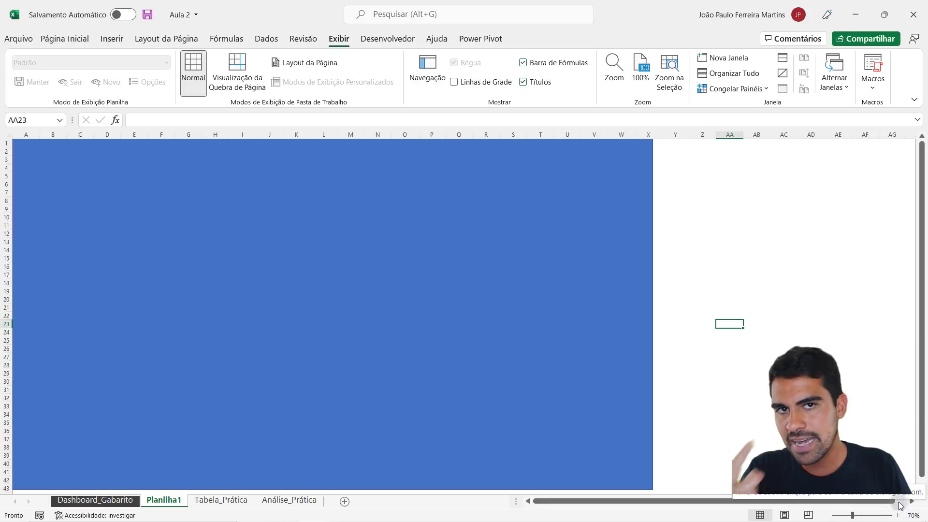
pyautogui.click(112, 499)
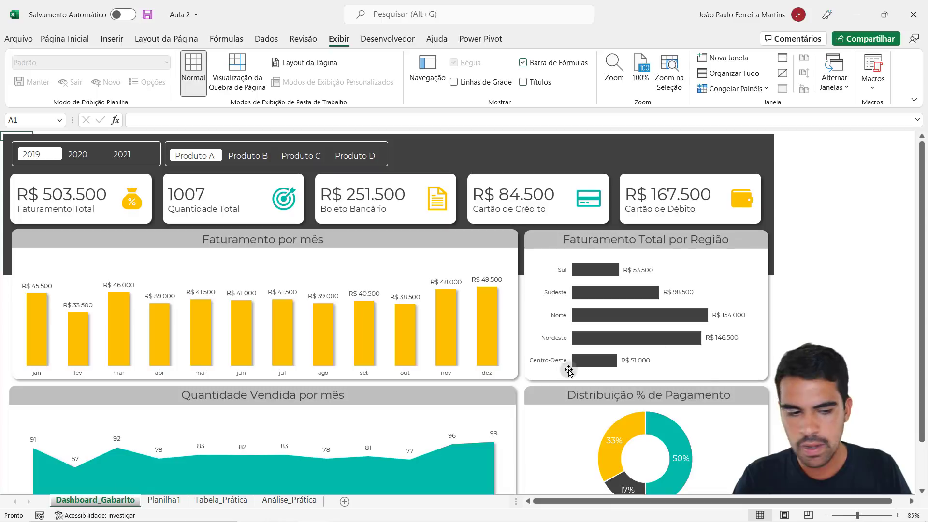
pyautogui.click(826, 516)
pyautogui.click(826, 515)
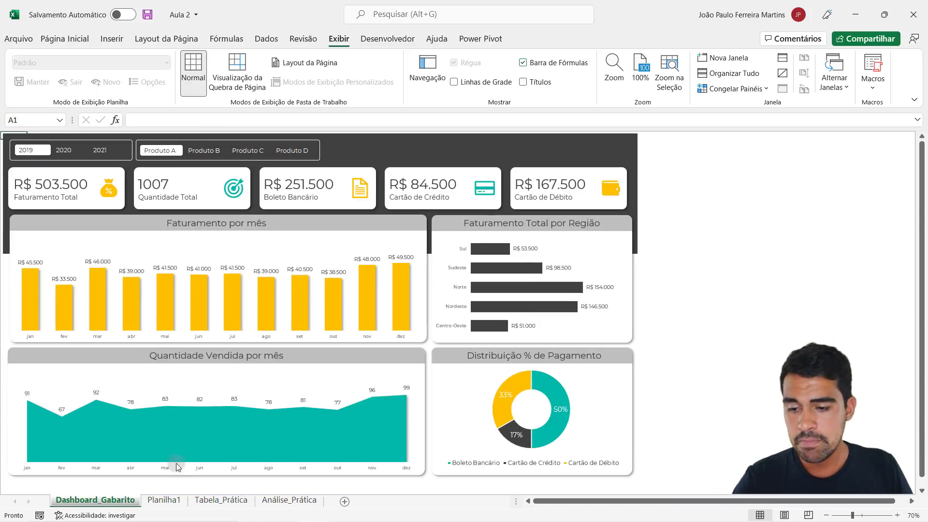
pyautogui.click(164, 499)
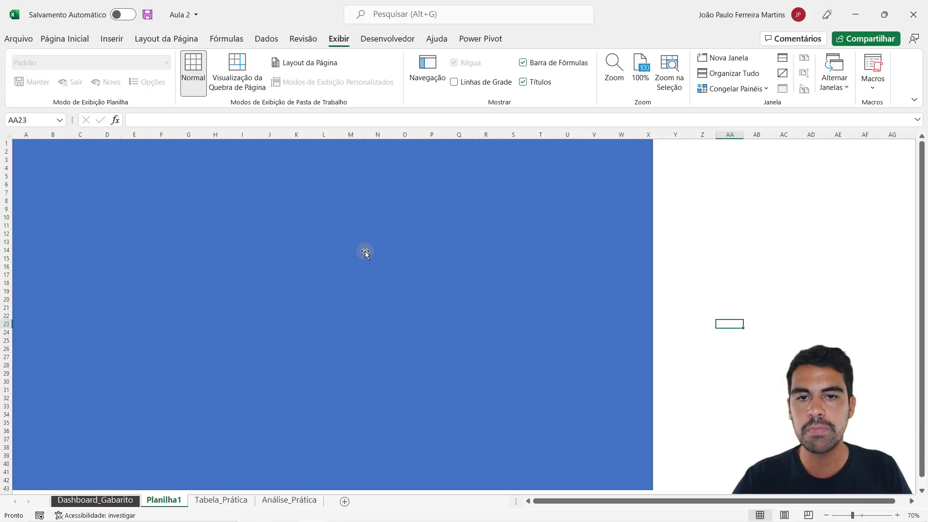
# - Remove the fill from the large rectangle on Planilha1, keeping its outline
pyautogui.click(365, 250)
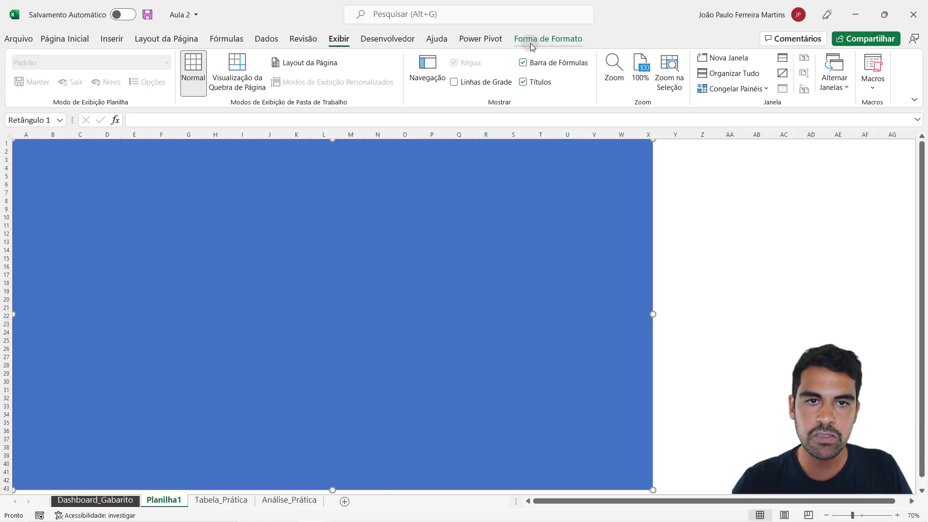
pyautogui.click(577, 43)
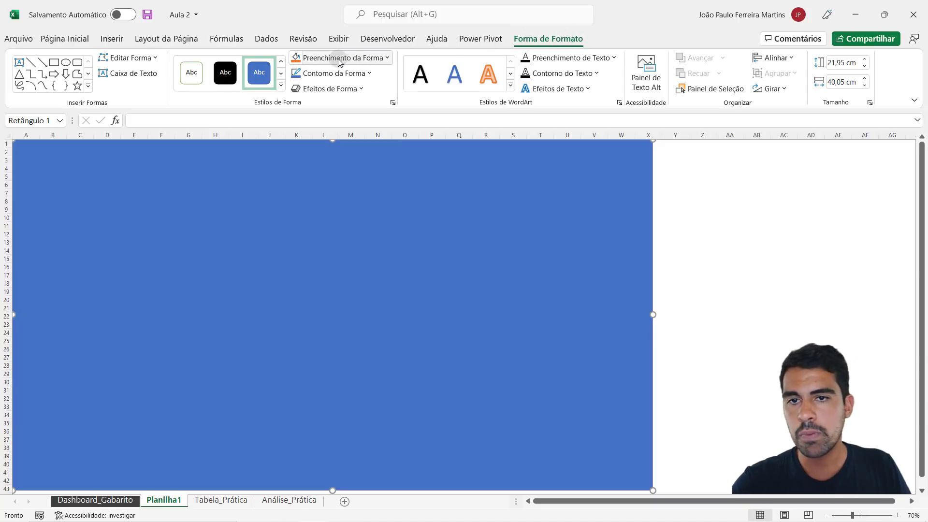
pyautogui.click(360, 58)
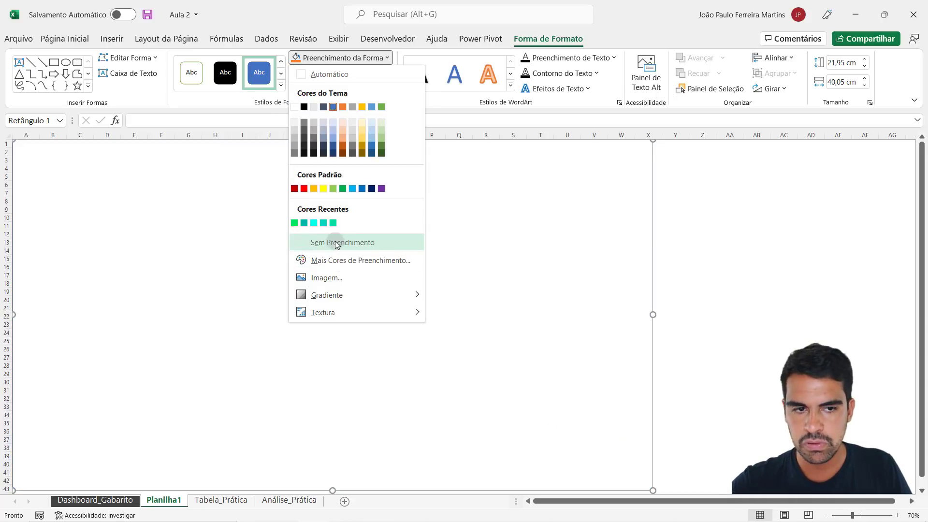
pyautogui.click(336, 244)
pyautogui.click(337, 78)
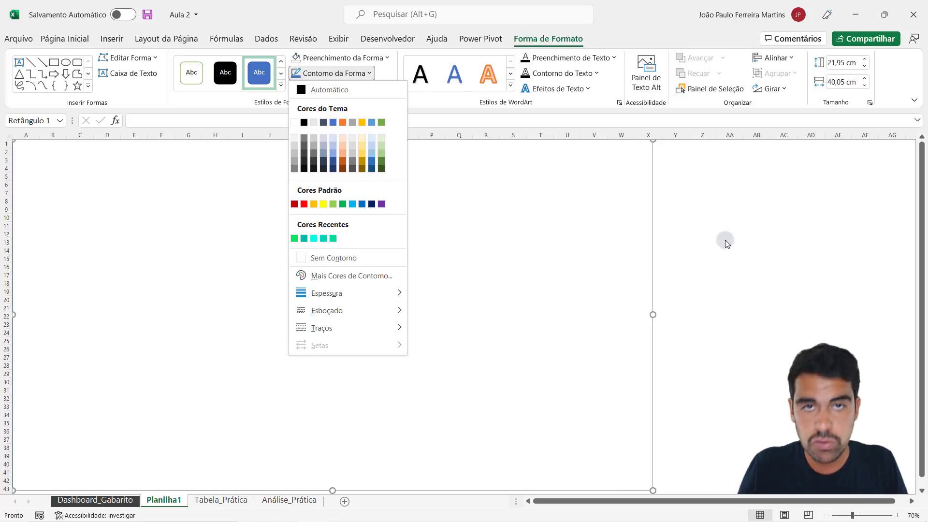
pyautogui.click(341, 58)
pyautogui.click(756, 184)
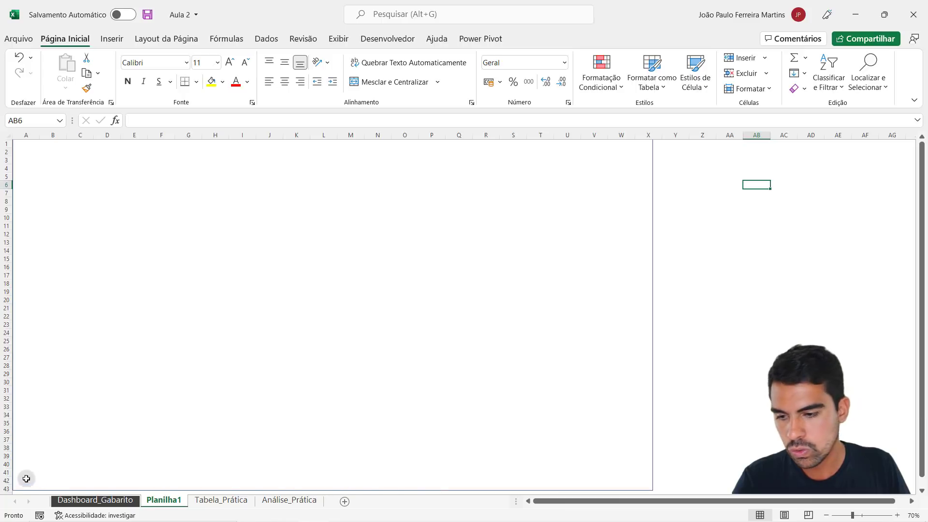
# - Set the large rectangle's outline color to black and deselect it
pyautogui.click(649, 198)
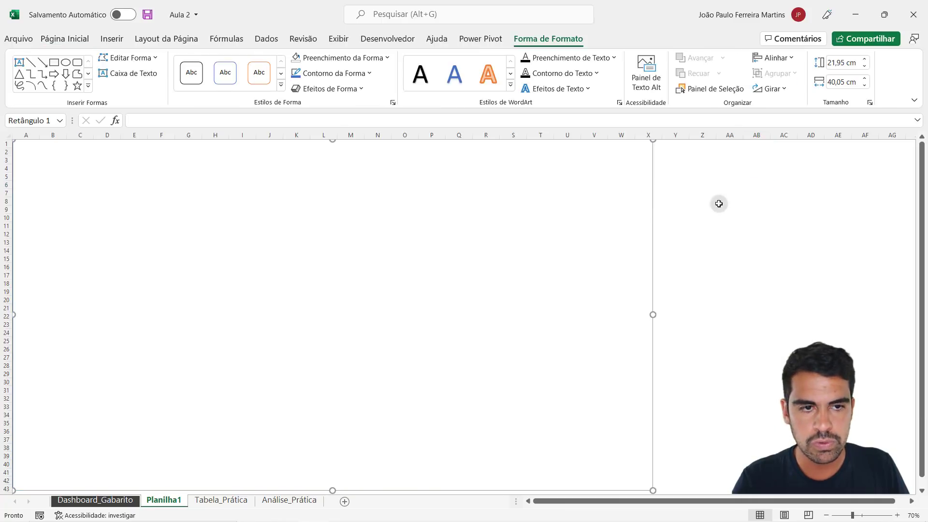
pyautogui.click(721, 201)
pyautogui.click(651, 179)
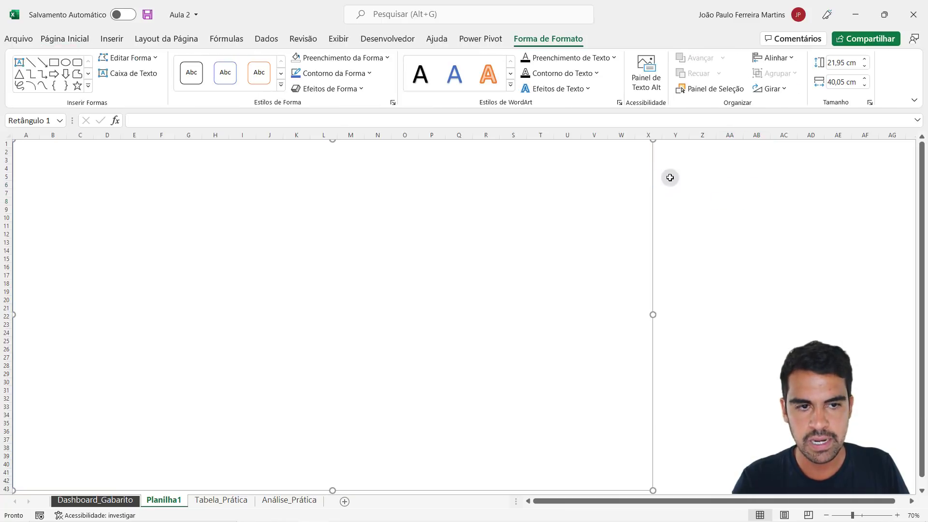
pyautogui.click(350, 72)
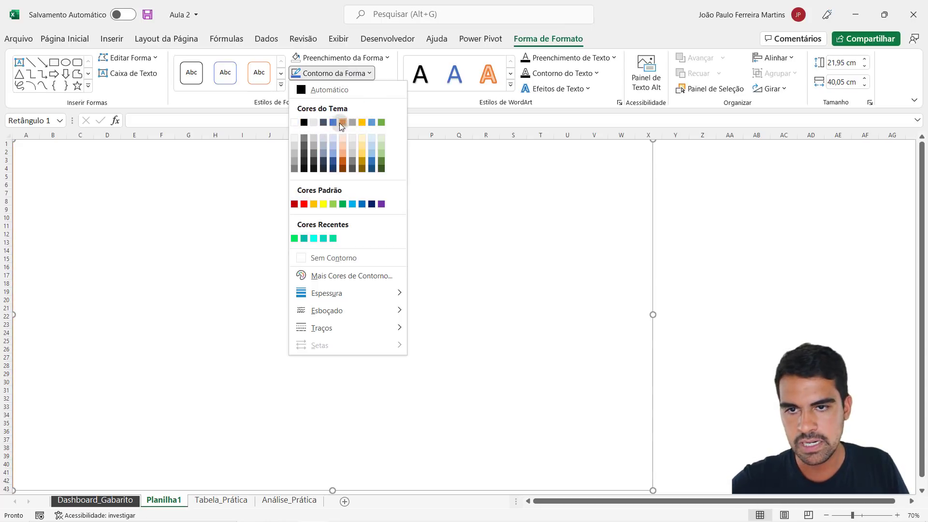
pyautogui.click(304, 123)
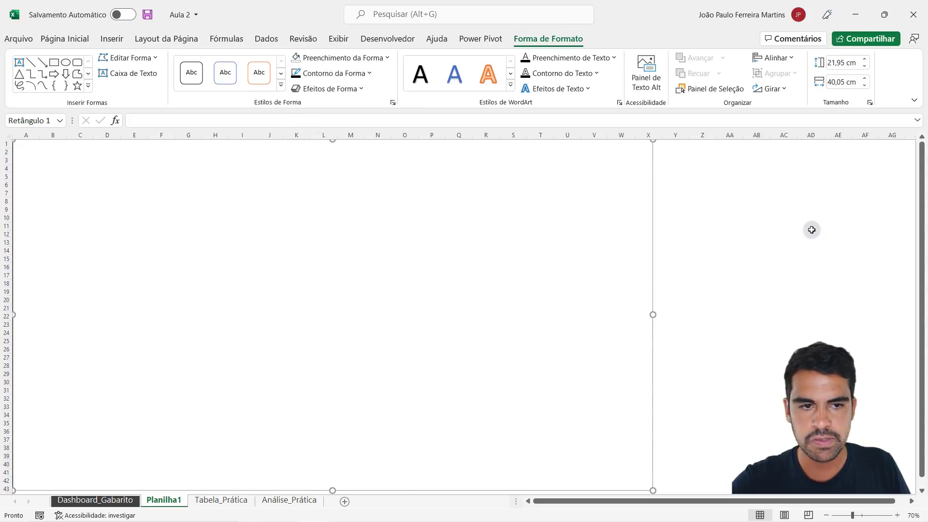
pyautogui.click(810, 226)
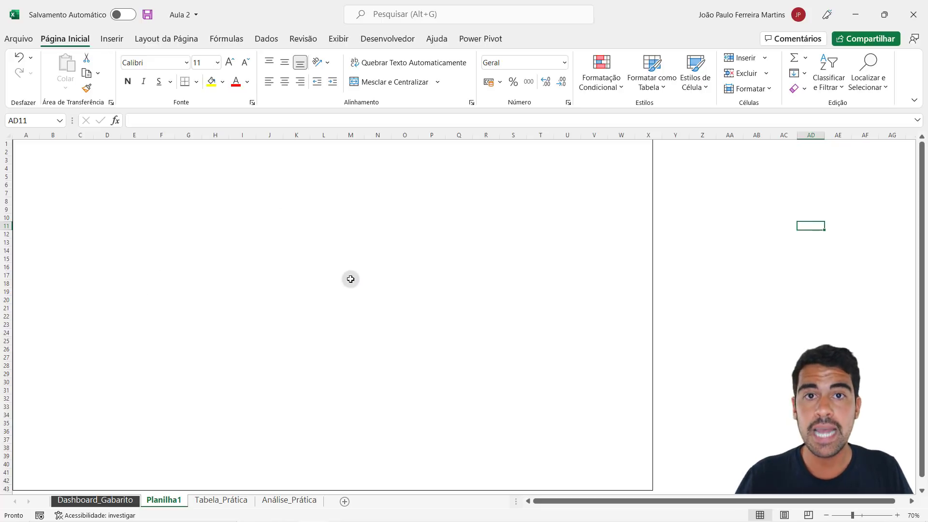
# - After checking the Dashboard_Gabarito model, draw a header rectangle about 39.43 by 5.87 cm across the upper part of the frame on Planilha1
pyautogui.click(102, 492)
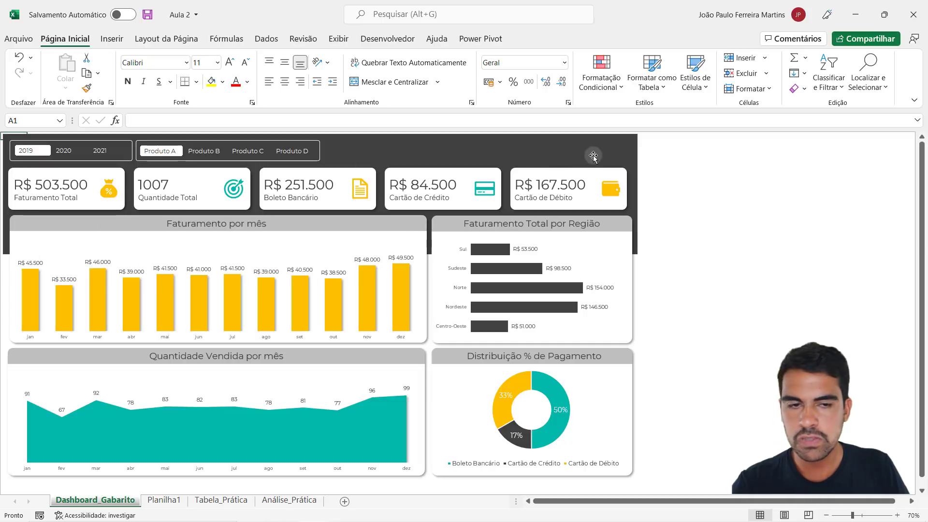
pyautogui.click(164, 500)
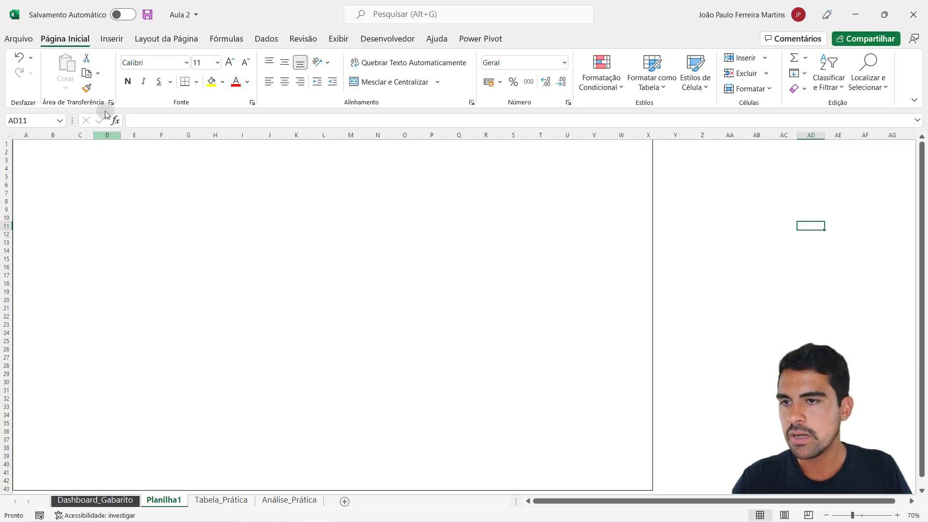
pyautogui.click(112, 39)
pyautogui.click(167, 77)
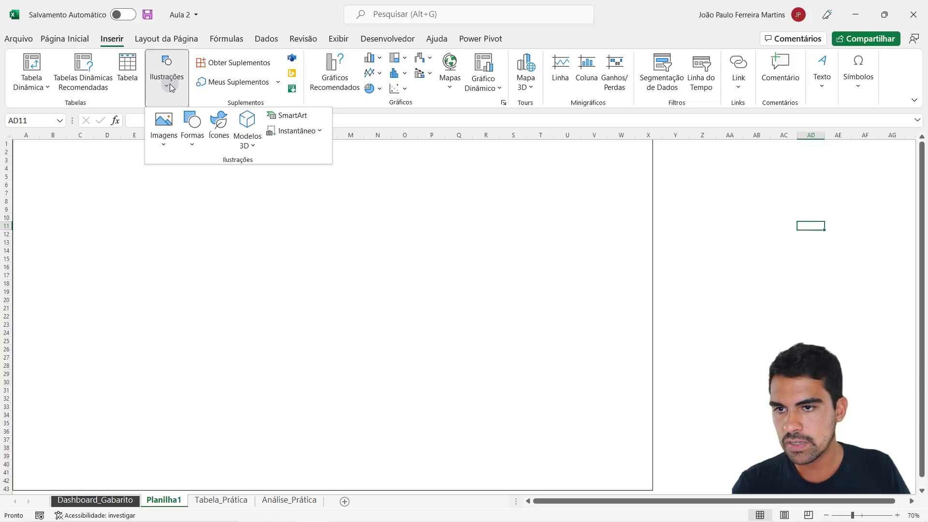
pyautogui.click(192, 125)
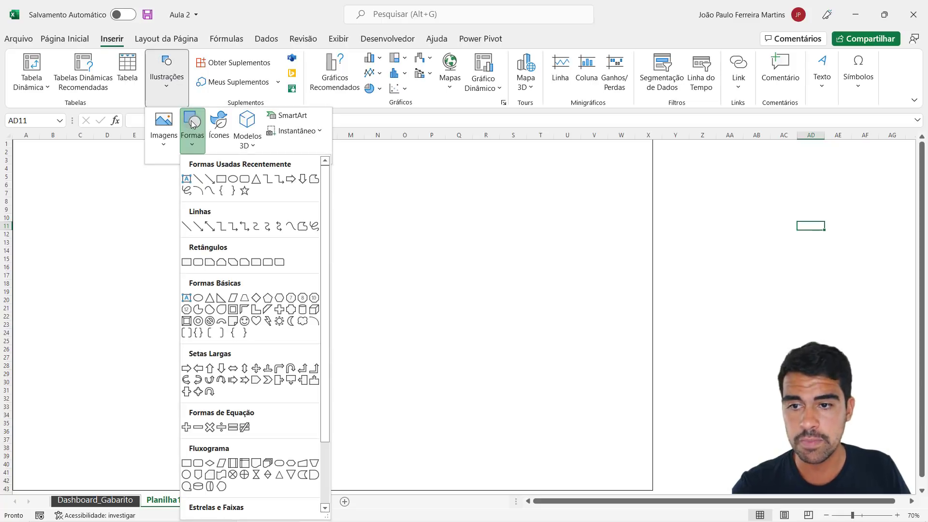
pyautogui.click(187, 263)
pyautogui.moveTo(17, 142); pyautogui.dragTo(646, 236)
pyautogui.click(738, 233)
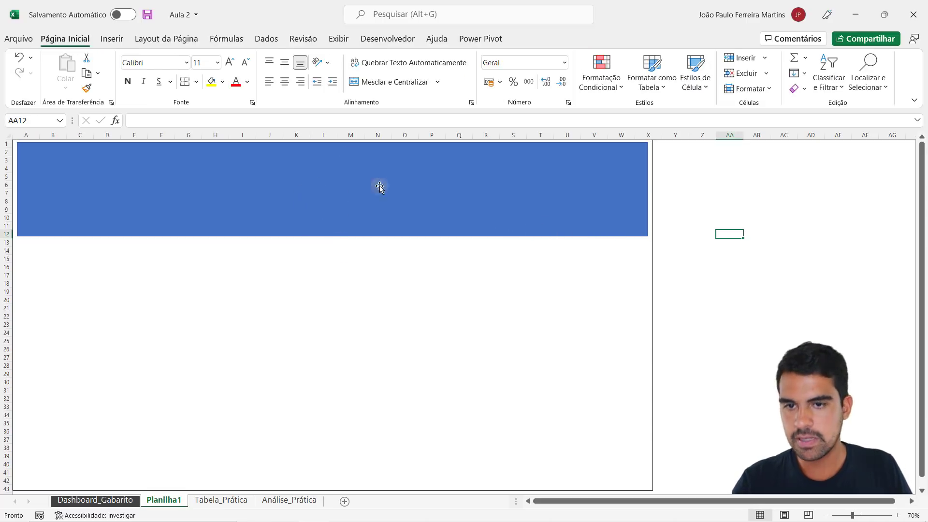
# - Check the dark header rectangle on Dashboard_Gabarito, and remove the outline from the blue header rectangle on Planilha1
pyautogui.click(102, 501)
pyautogui.click(581, 148)
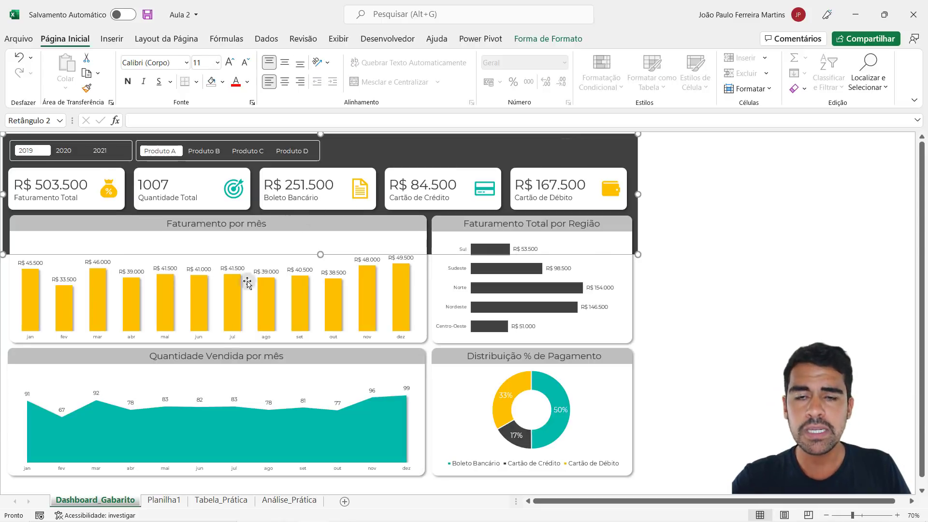
pyautogui.click(165, 501)
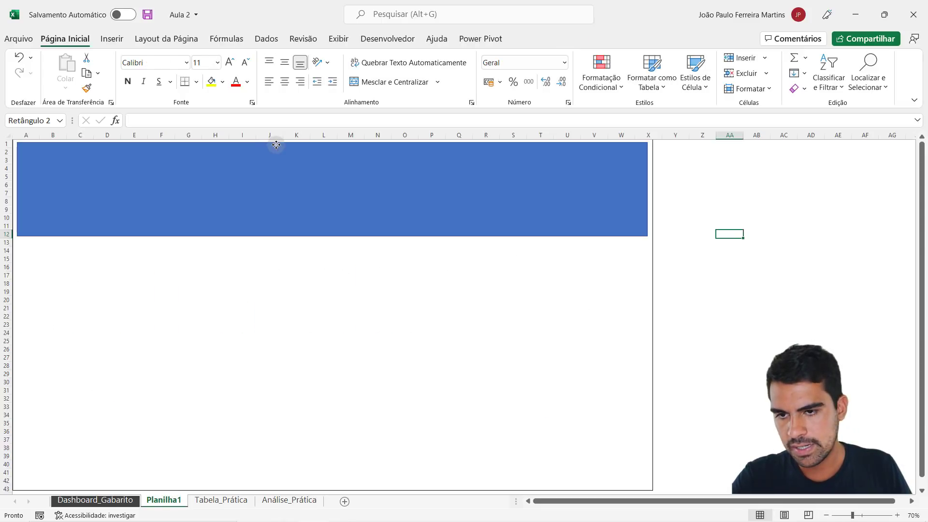
pyautogui.click(536, 40)
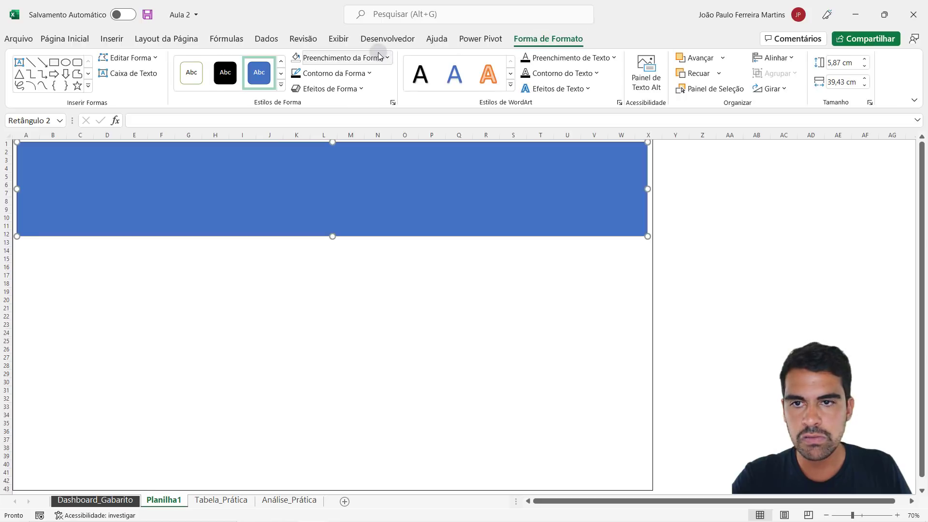
pyautogui.click(345, 73)
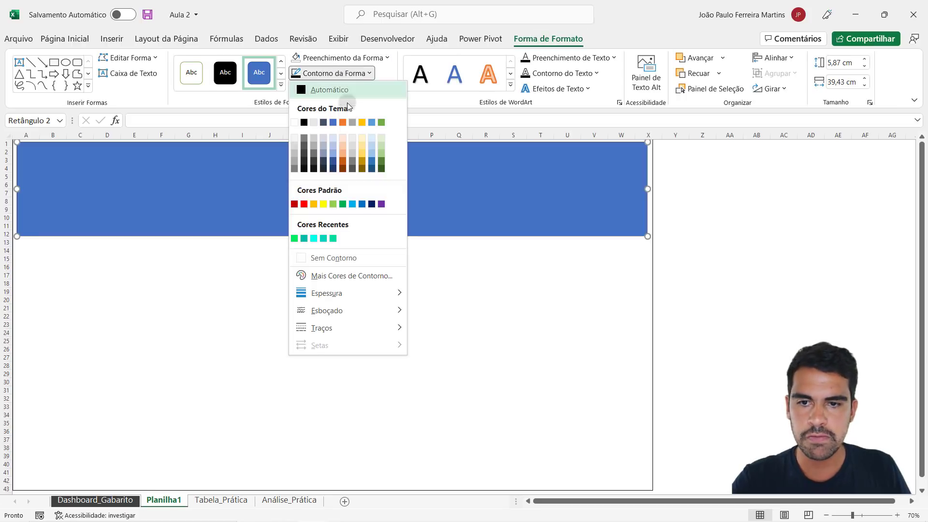
pyautogui.click(331, 258)
# - Examine which theme fill color the dark header rectangle on Dashboard_Gabarito uses, leaving its fill unmodified
pyautogui.click(350, 57)
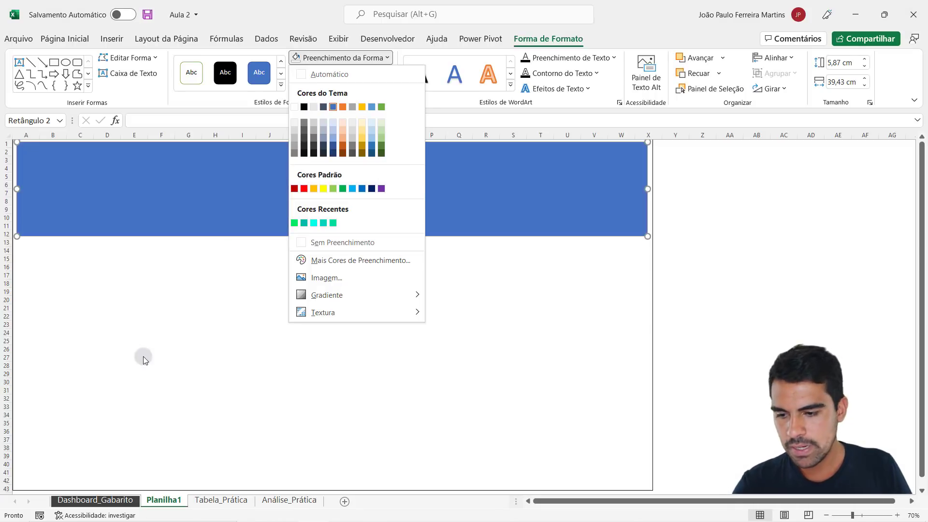
pyautogui.click(96, 500)
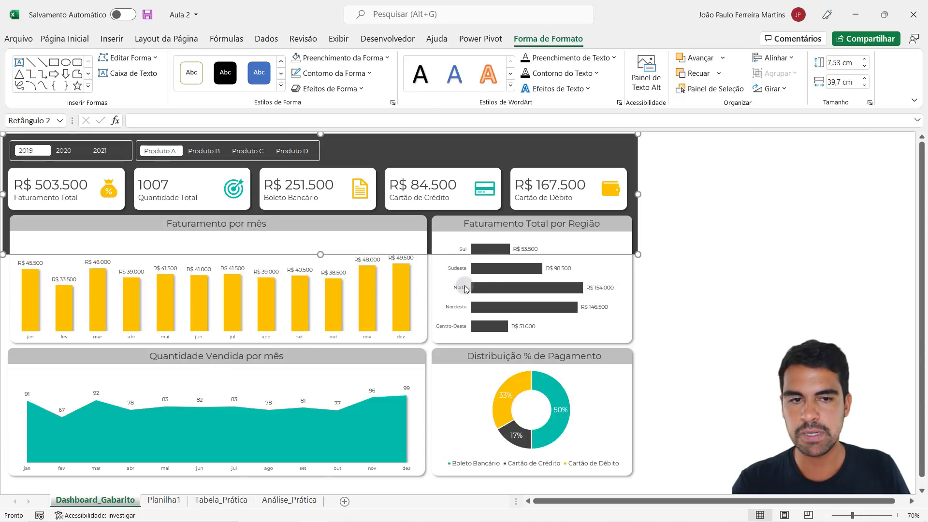
pyautogui.click(746, 232)
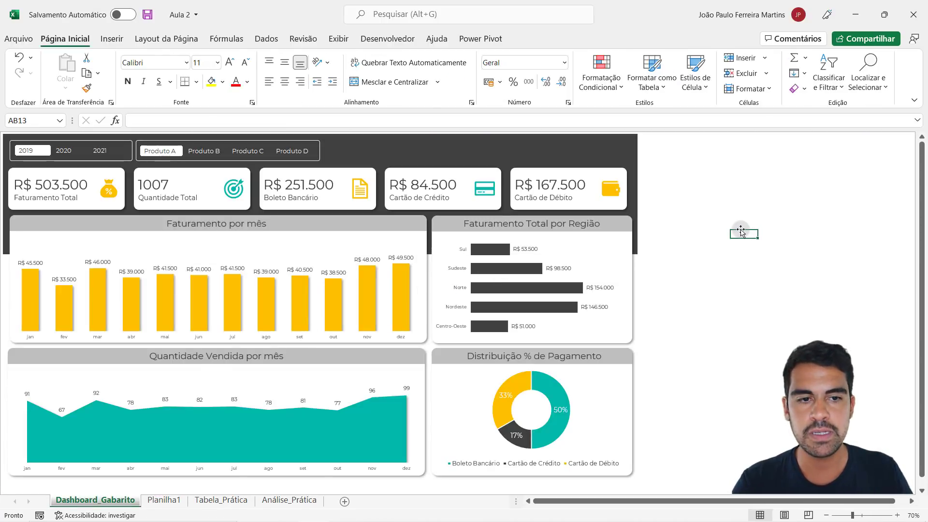
pyautogui.click(546, 145)
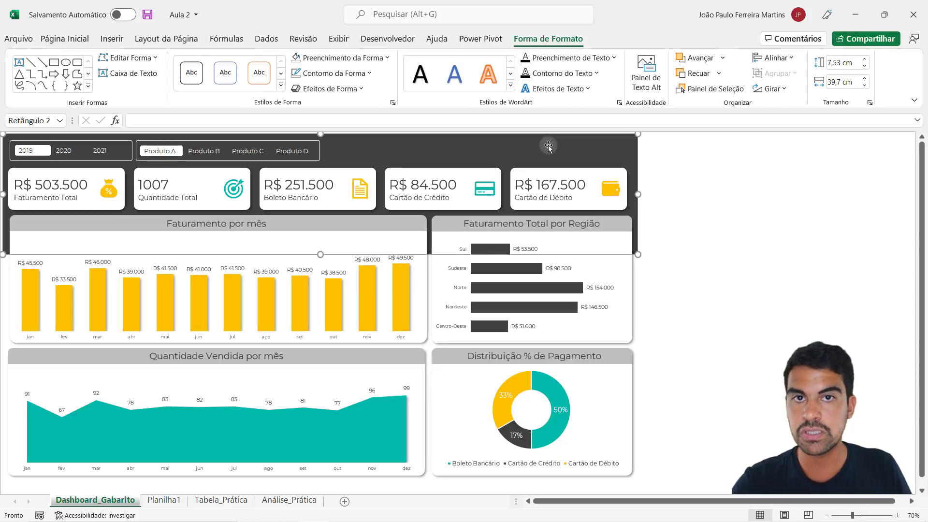
pyautogui.click(342, 58)
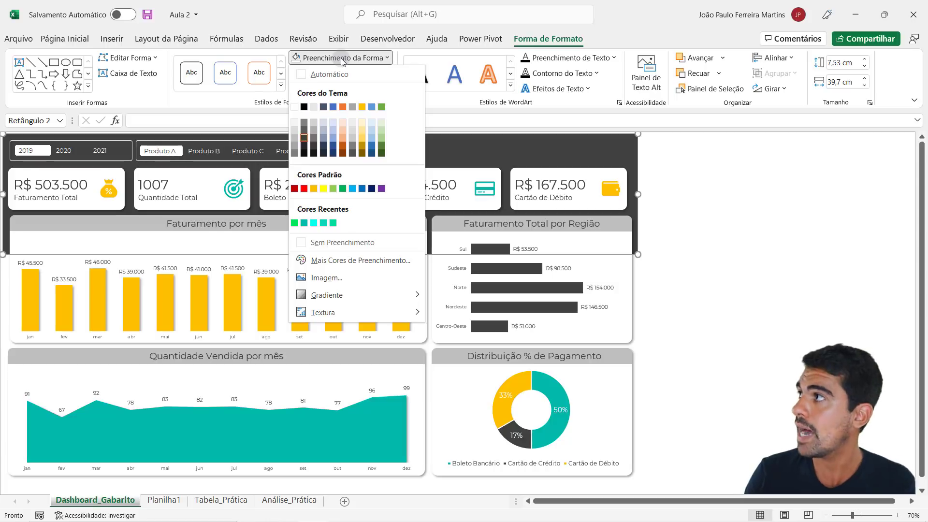
pyautogui.click(719, 176)
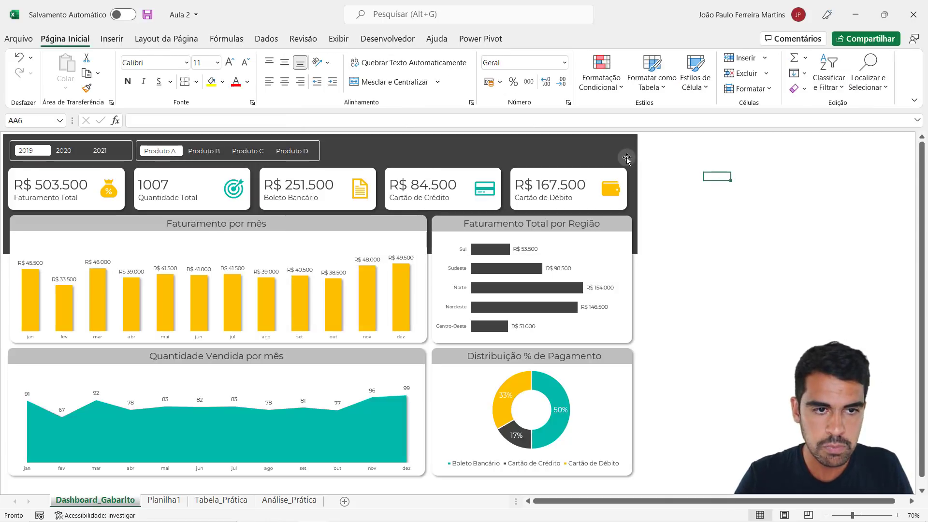
pyautogui.click(626, 157)
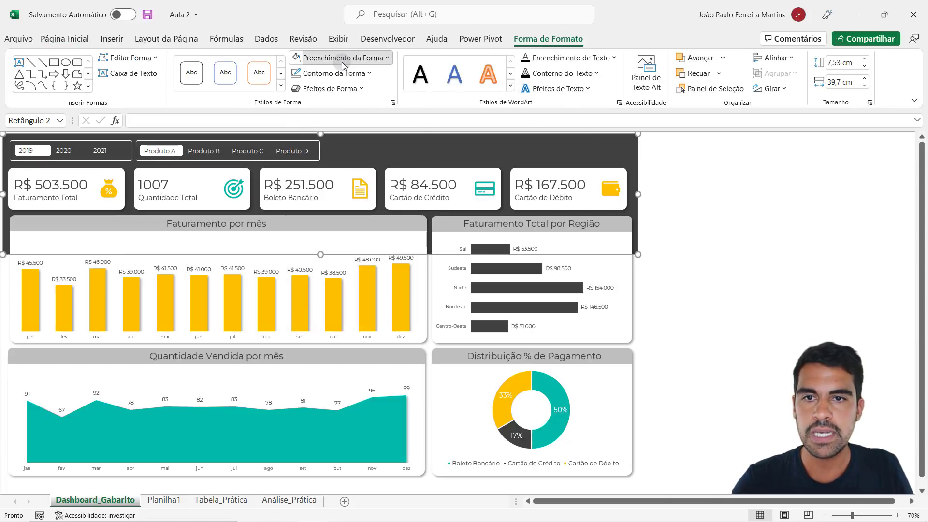
pyautogui.click(379, 62)
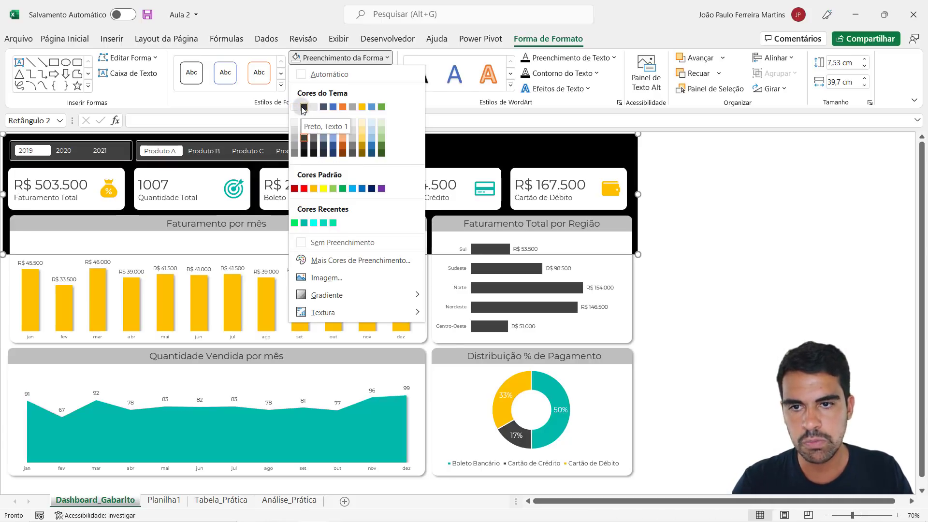
pyautogui.click(686, 193)
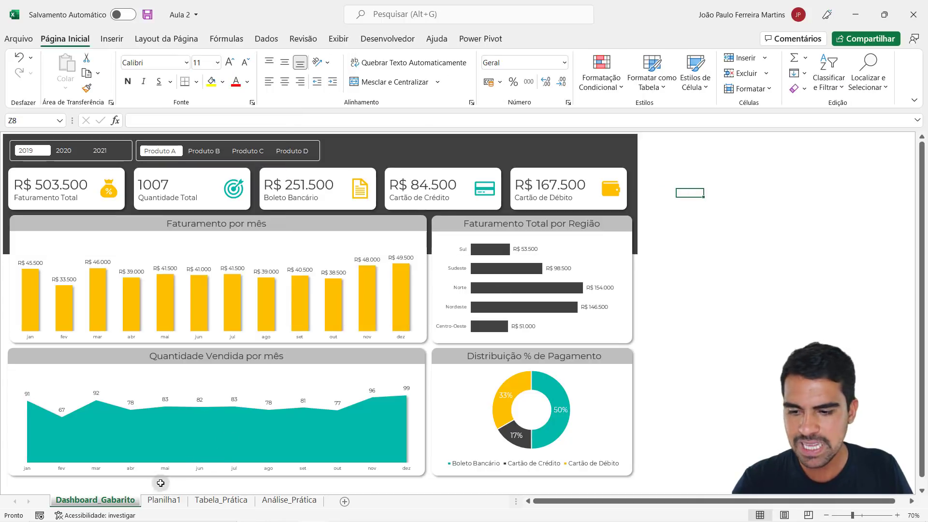
# - Fill the header rectangle on Planilha1 with the theme color Preto, Texto 1, Mais Claro 25% and deselect it
pyautogui.click(164, 499)
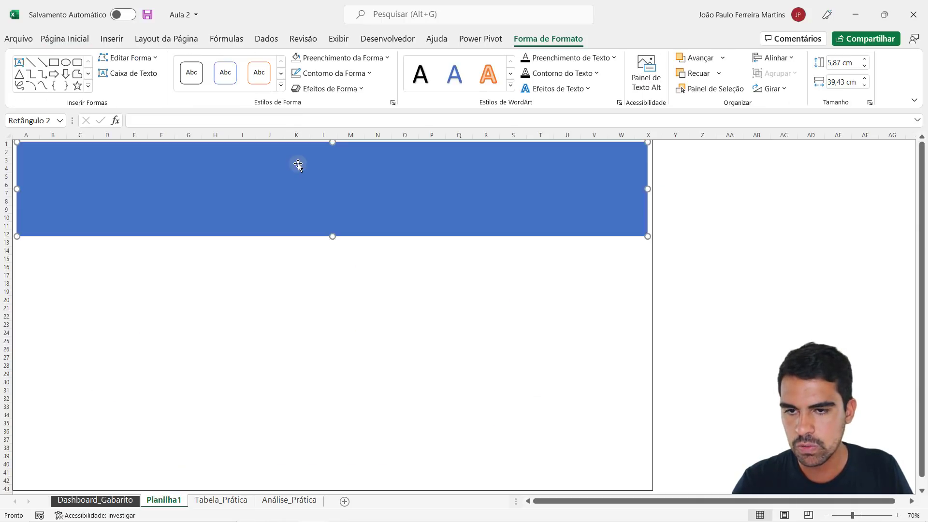
pyautogui.click(344, 58)
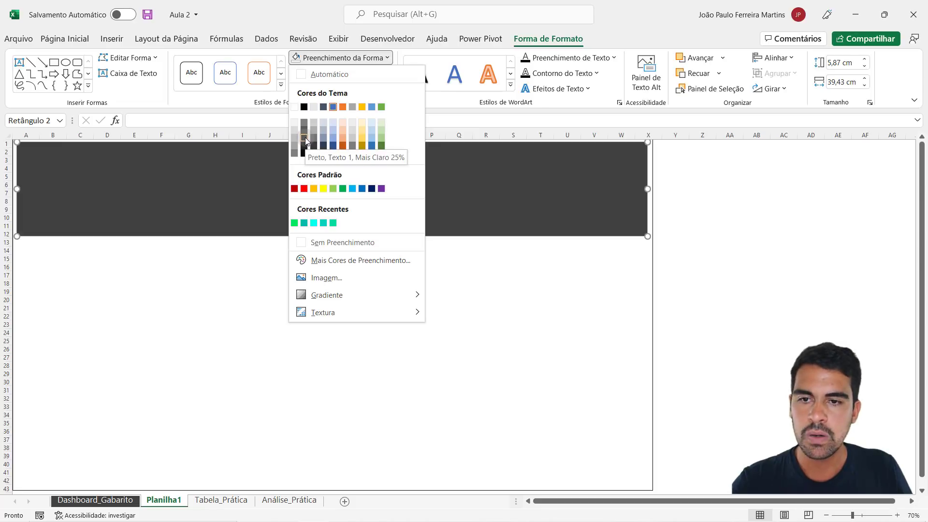
pyautogui.click(306, 139)
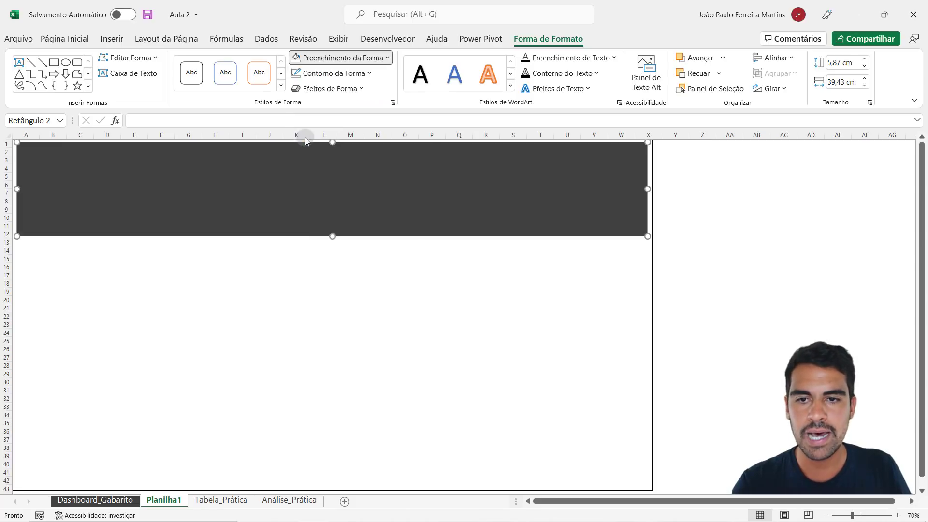
pyautogui.click(766, 241)
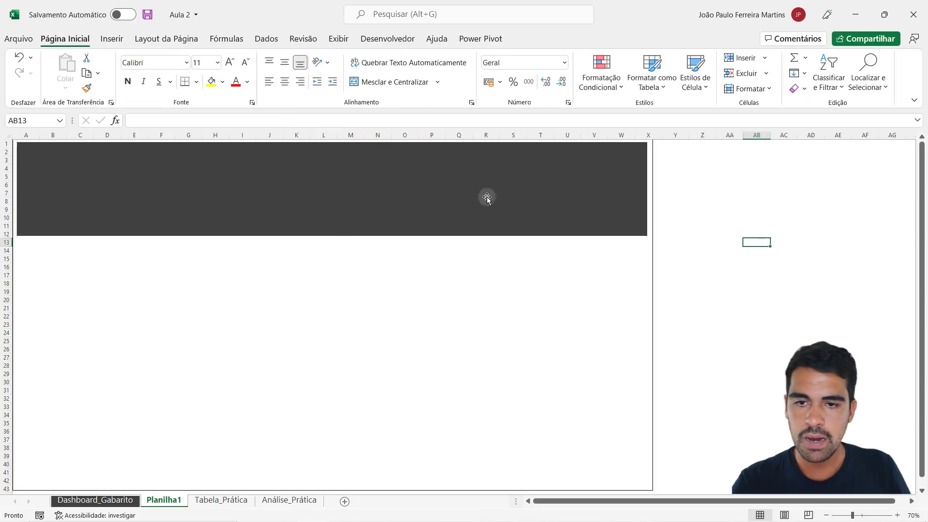
# - Stretch the dark header rectangle on Planilha1 downward to about 7.83 cm high, comparing it with the header on Dashboard_Gabarito
pyautogui.click(438, 193)
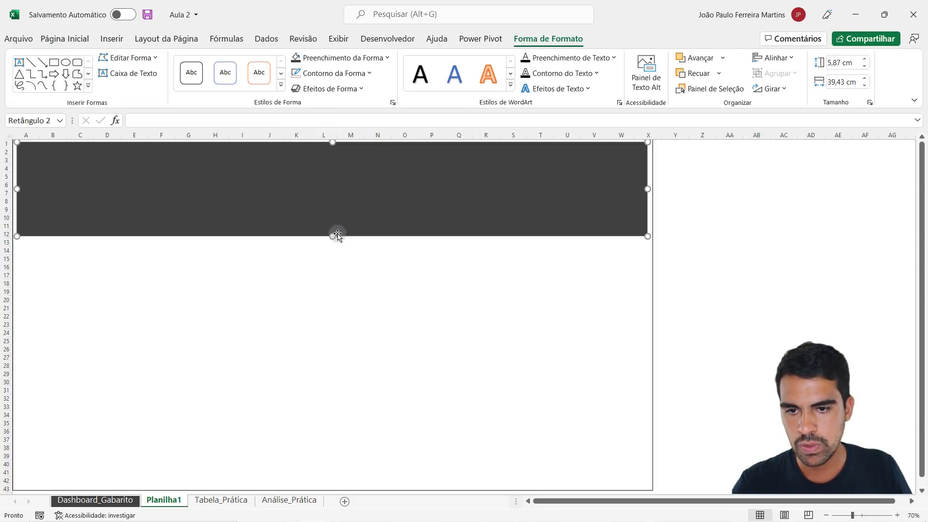
pyautogui.moveTo(332, 236); pyautogui.dragTo(334, 254)
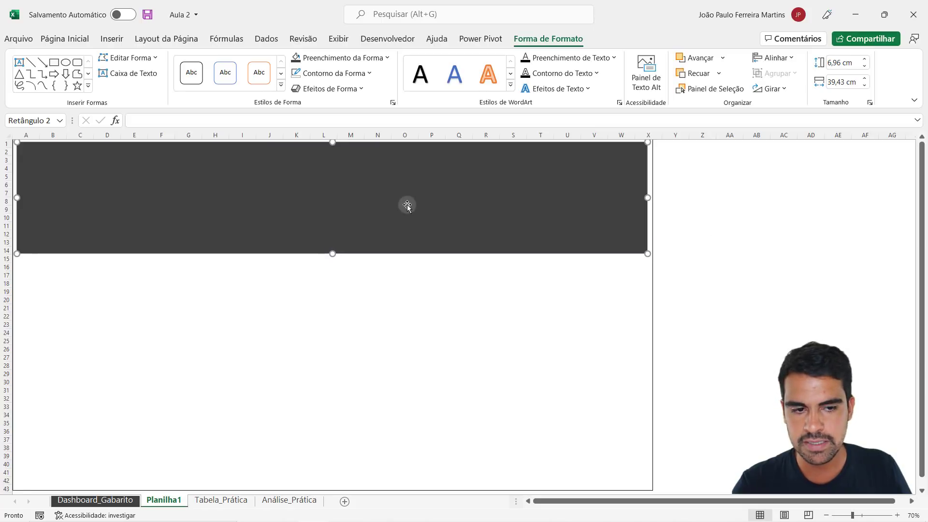
pyautogui.click(780, 251)
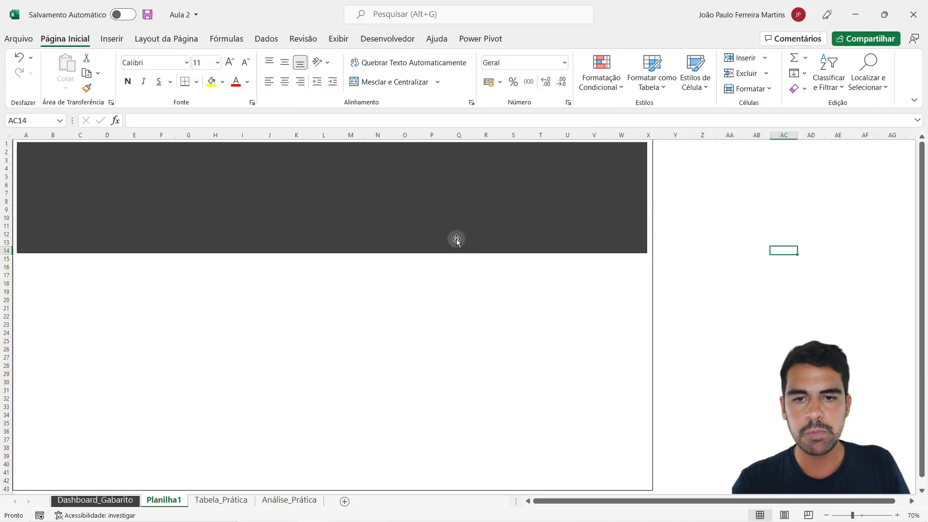
pyautogui.click(418, 191)
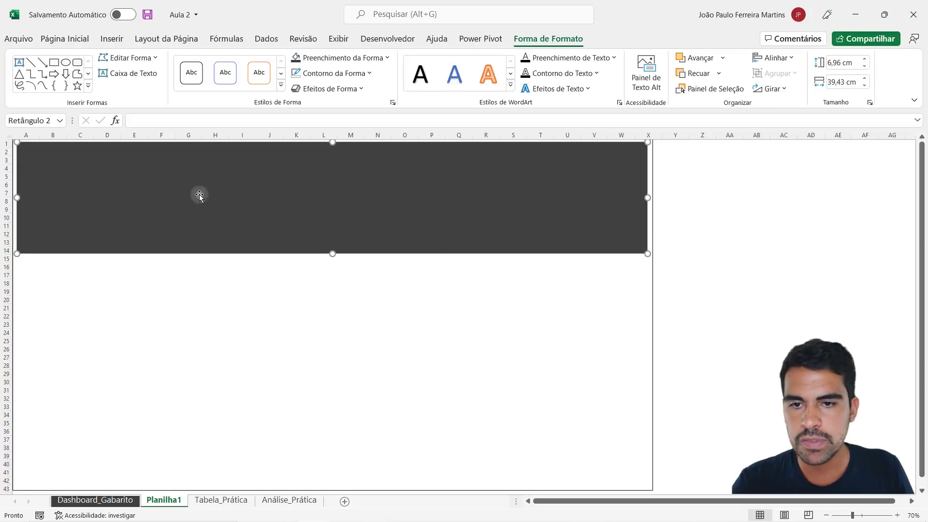
pyautogui.click(95, 499)
pyautogui.click(631, 160)
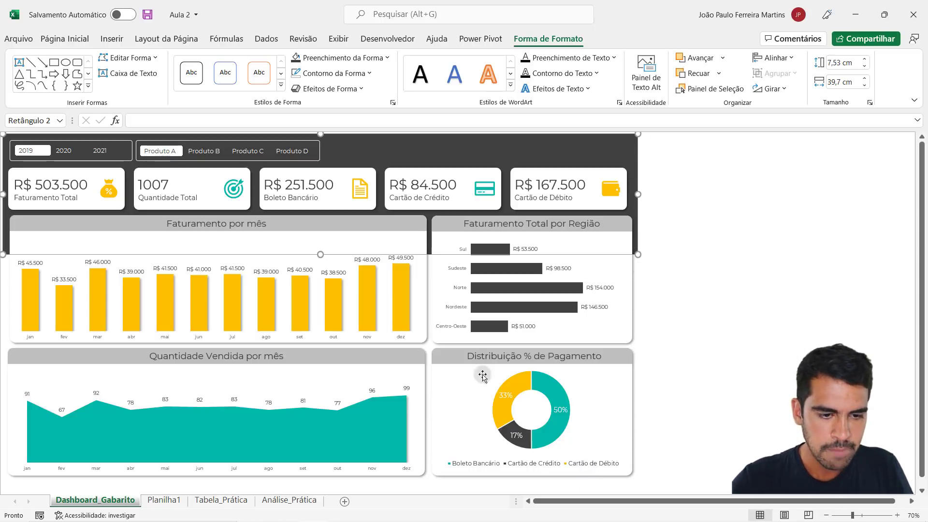
pyautogui.click(164, 500)
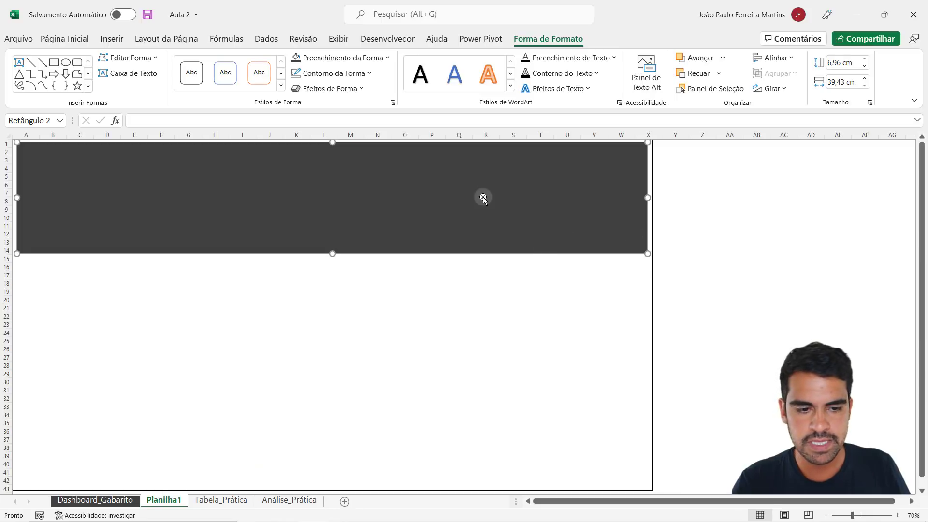
pyautogui.moveTo(331, 256); pyautogui.dragTo(332, 268)
pyautogui.click(744, 271)
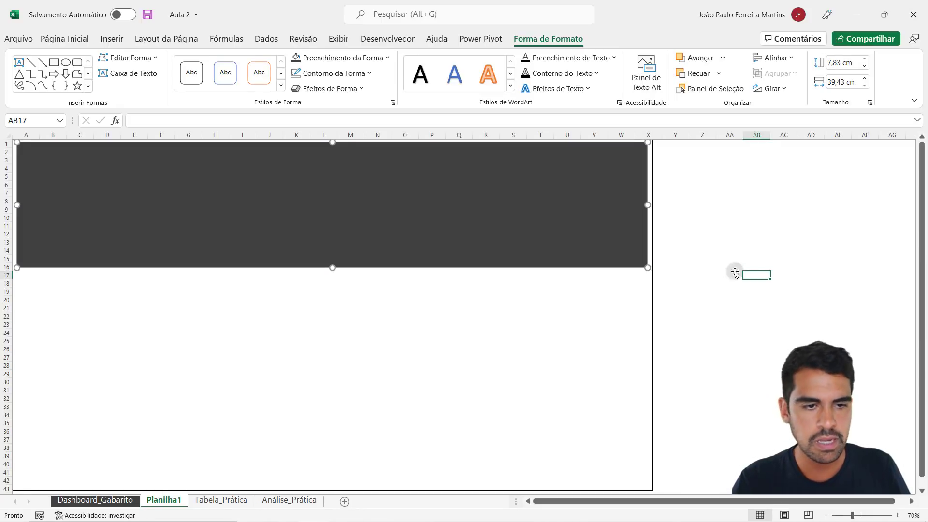
# - Fine-tune the header rectangle's height to about 7.89 cm, nudge it slightly to the right within the frame, and deselect it
pyautogui.click(570, 231)
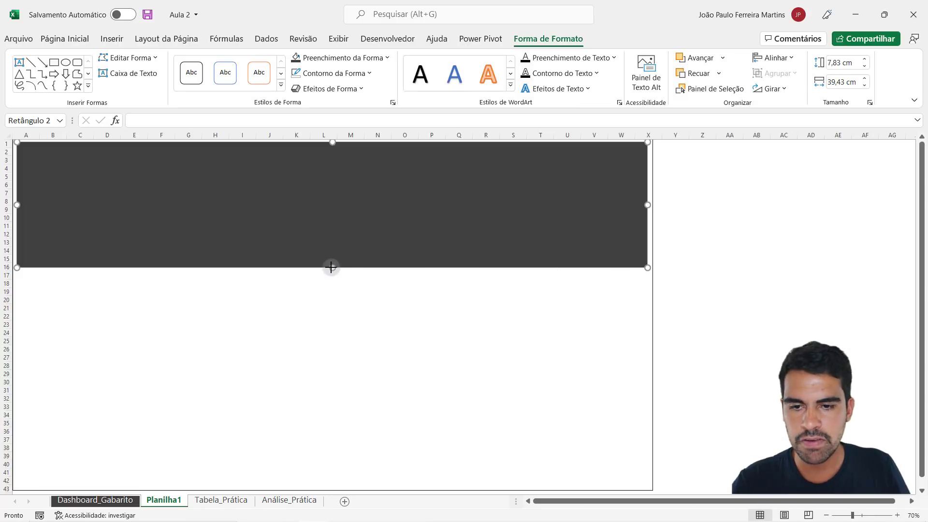
pyautogui.moveTo(331, 268); pyautogui.dragTo(330, 270)
pyautogui.moveTo(330, 268); pyautogui.dragTo(331, 268)
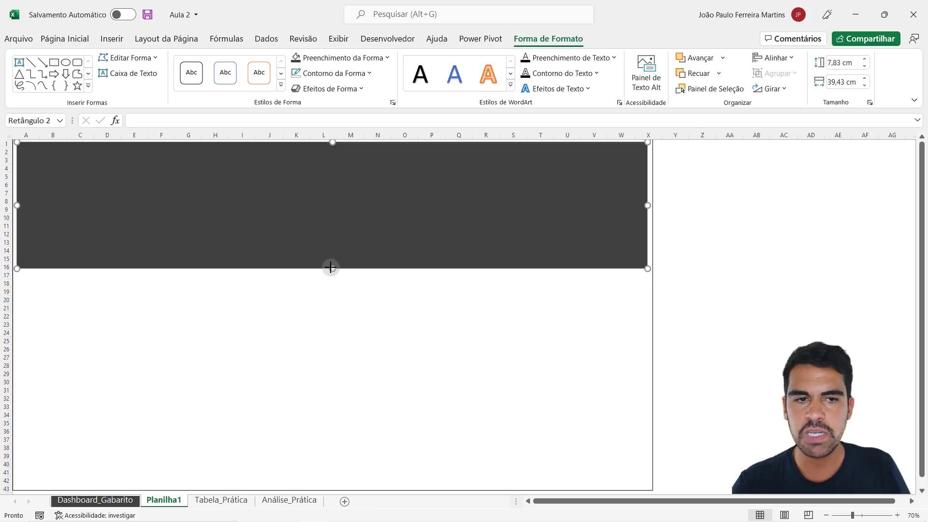
pyautogui.press('Right')
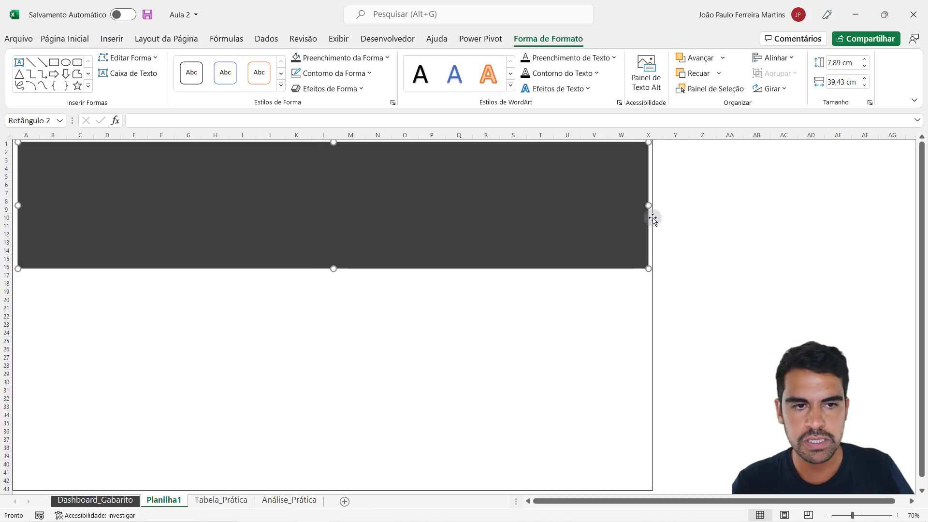
pyautogui.click(735, 207)
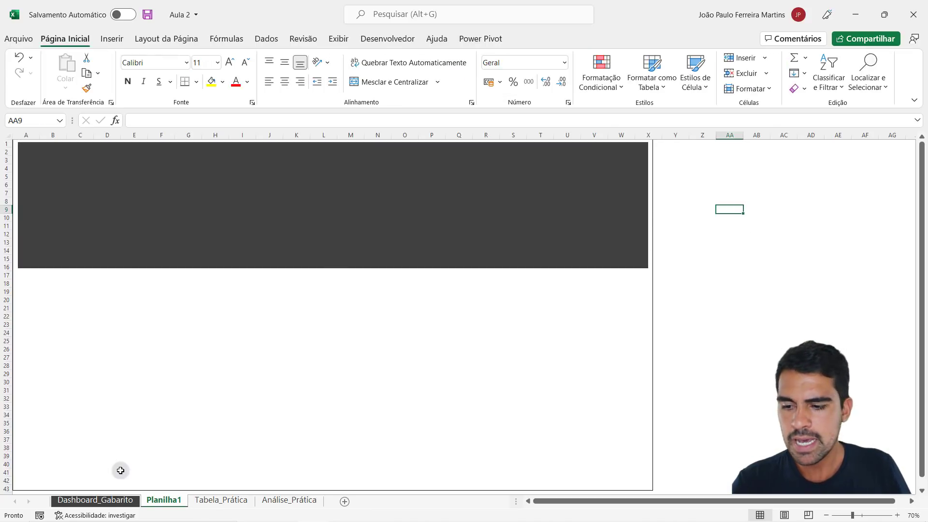
# - Compare the header with Dashboard_Gabarito, widen the dark header rectangle on Planilha1 slightly on its left side, and nudge it into place within the frame
pyautogui.click(119, 498)
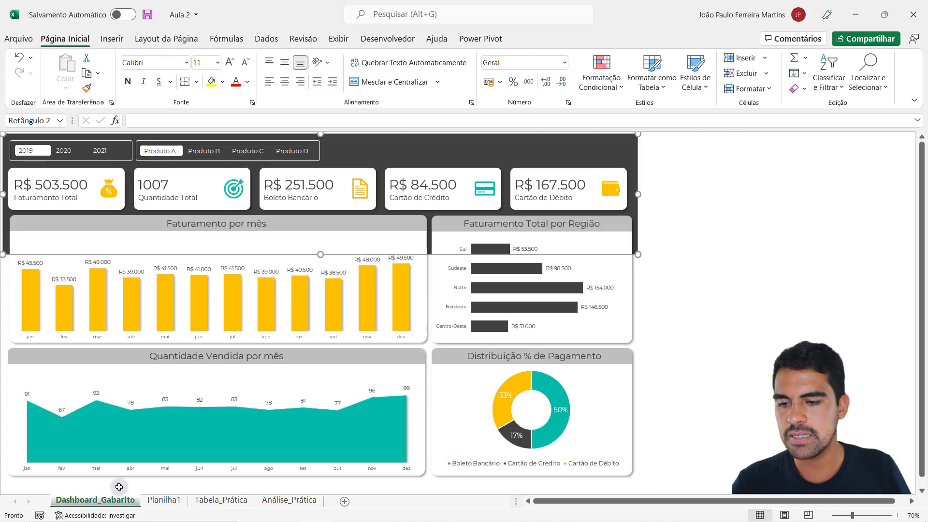
pyautogui.click(739, 257)
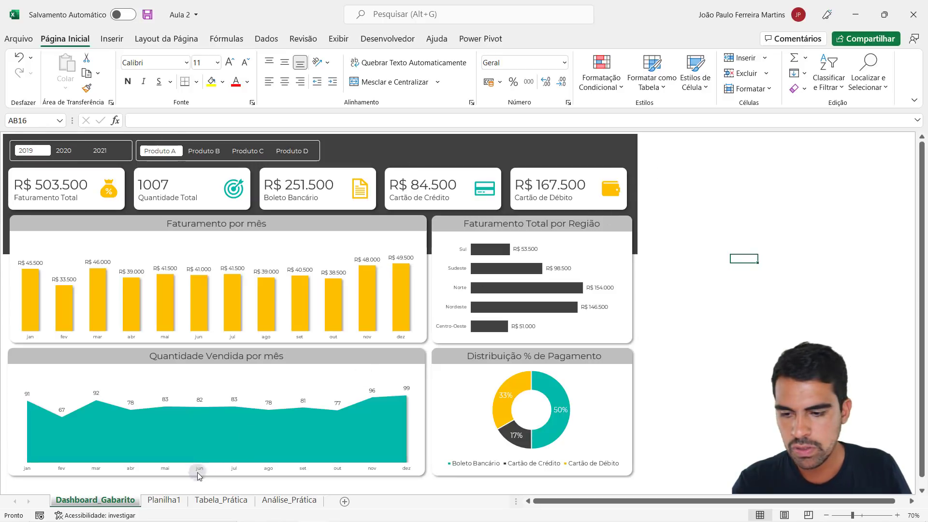
pyautogui.click(163, 499)
pyautogui.click(250, 238)
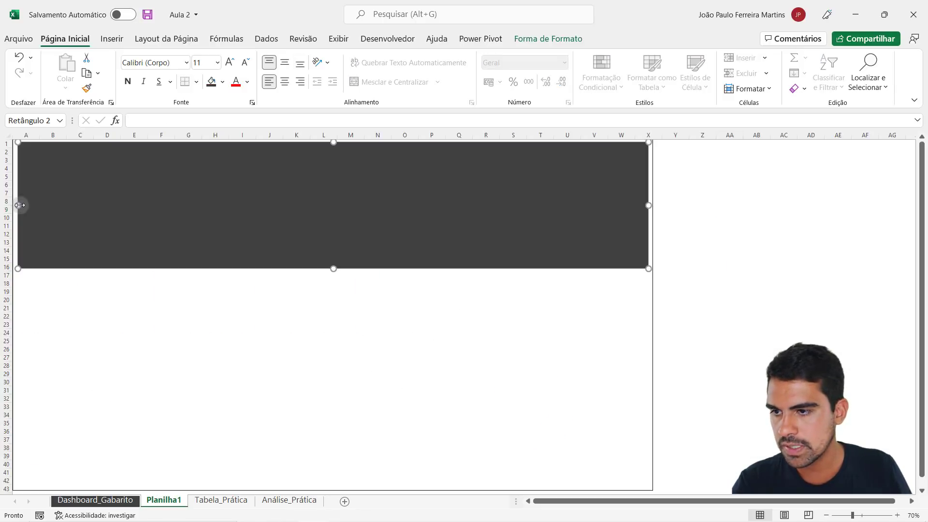
pyautogui.moveTo(18, 205); pyautogui.dragTo(16, 204)
pyautogui.press('Right')
pyautogui.press('Down')
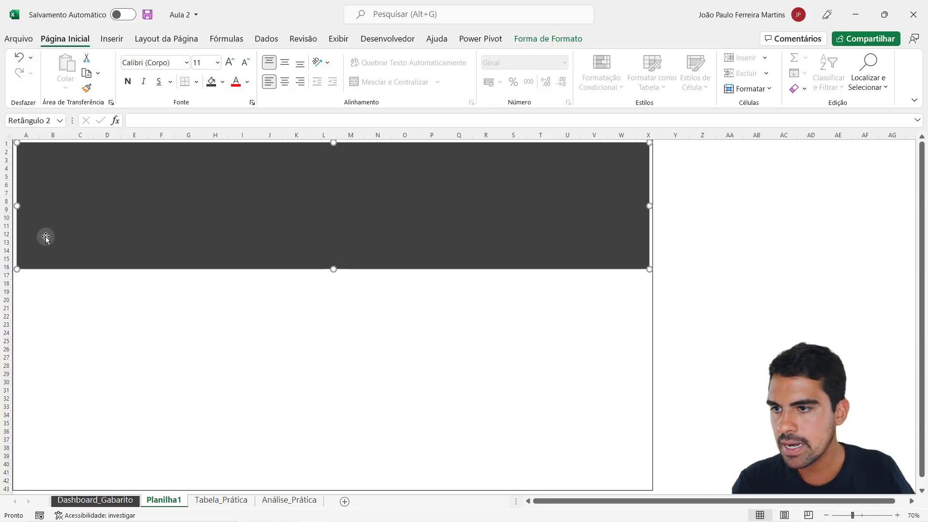
pyautogui.press('Left')
pyautogui.click(714, 234)
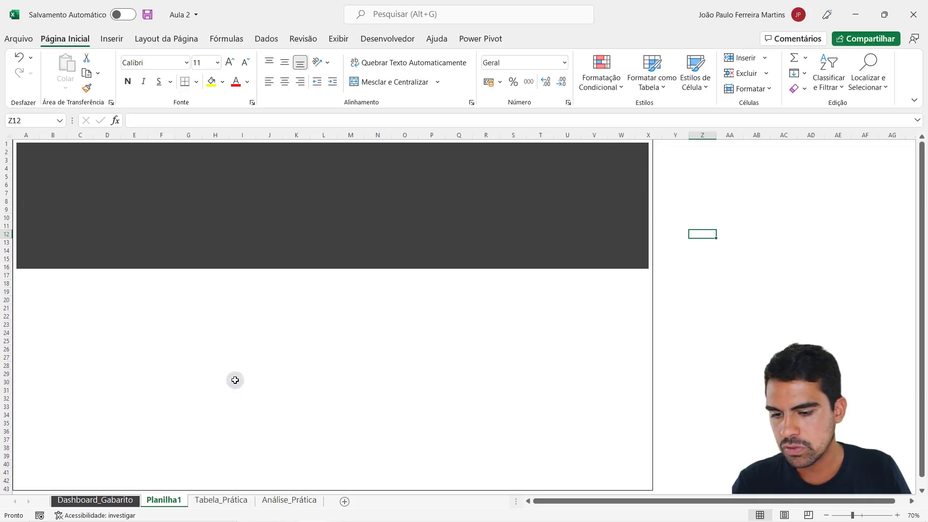
# - Shift the white rectangle behind the Faturamento Total card on Dashboard_Gabarito to inspect its shape, and undo the move
pyautogui.click(119, 503)
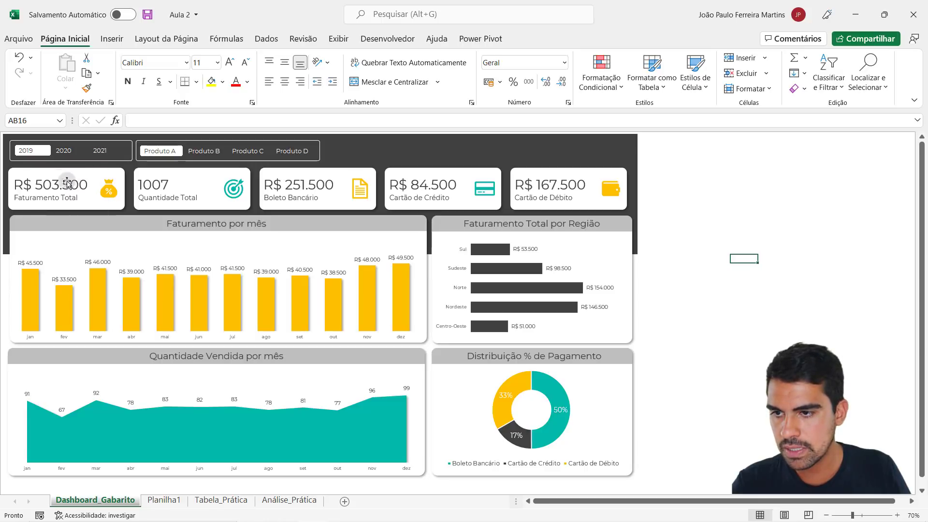
pyautogui.moveTo(32, 184); pyautogui.dragTo(53, 161)
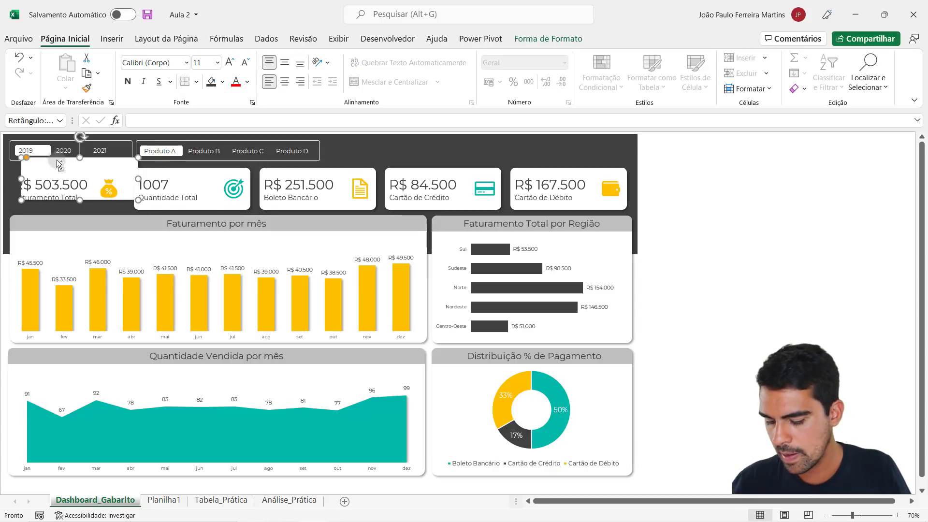
pyautogui.hotkey('ctrl', 'z')
pyautogui.click(744, 259)
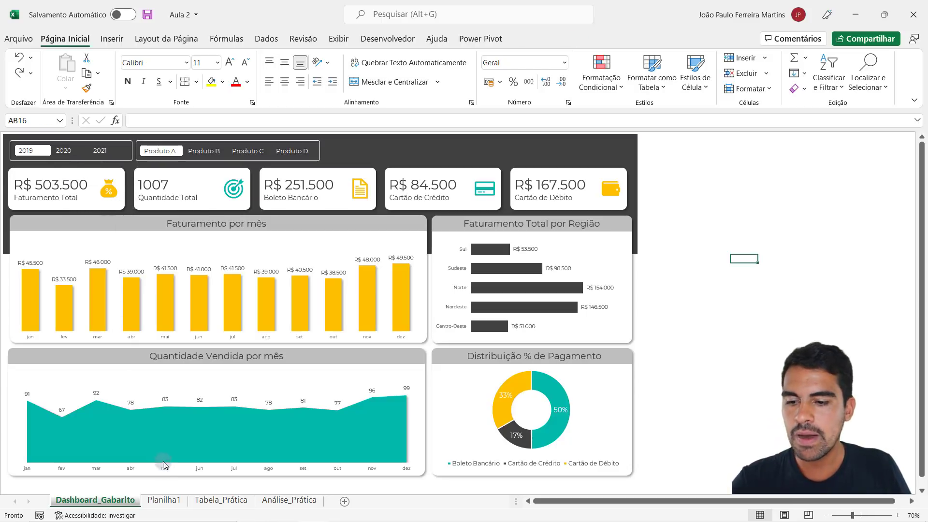
# - Insert a rounded-corner rectangle over the dark header on Planilha1, spanning about columns D to H and rows 8 to 12, and deselect it
pyautogui.click(162, 500)
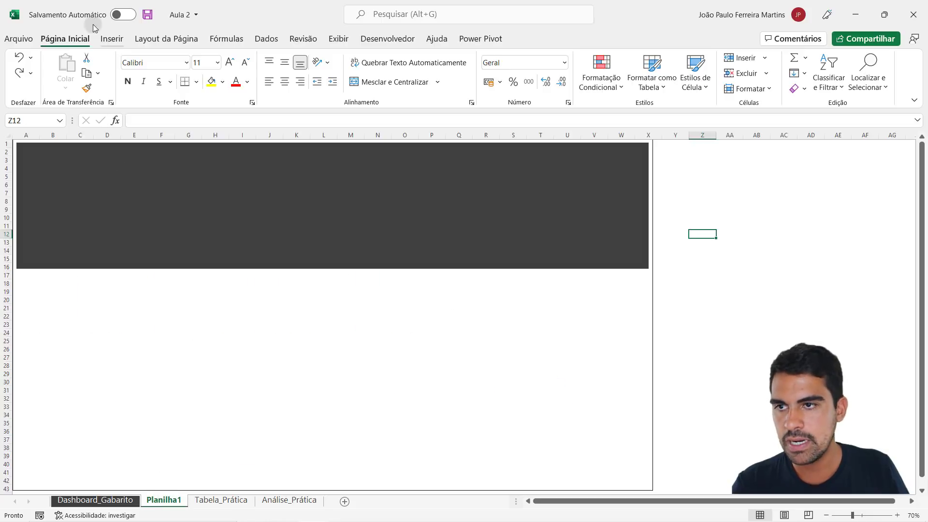
pyautogui.click(112, 39)
pyautogui.click(166, 81)
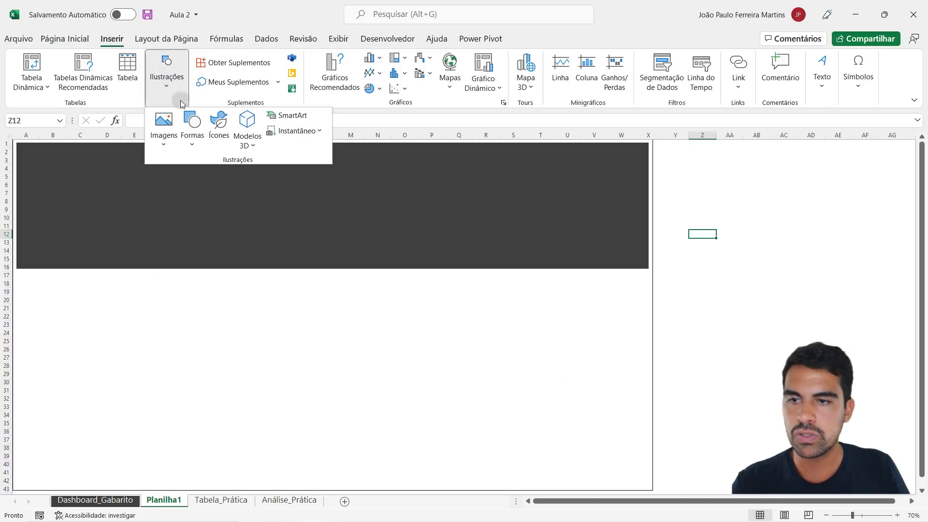
pyautogui.click(185, 127)
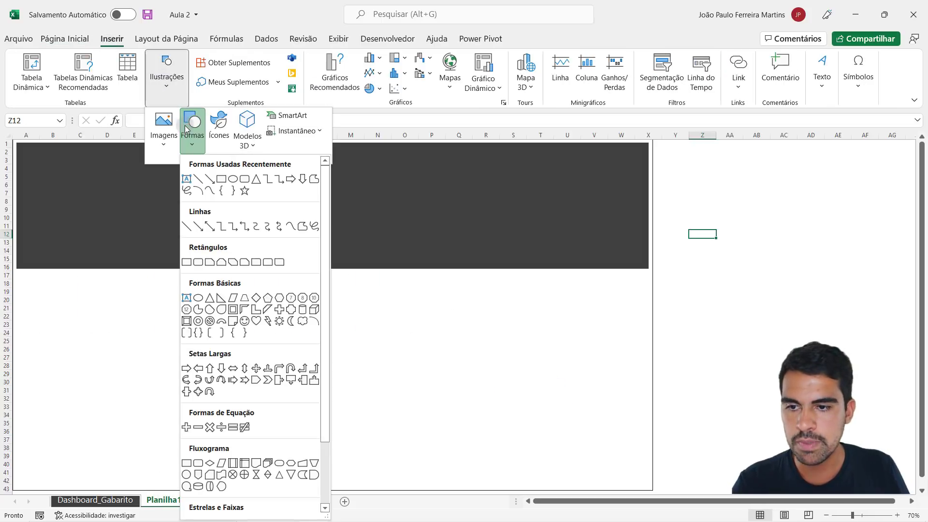
pyautogui.click(198, 262)
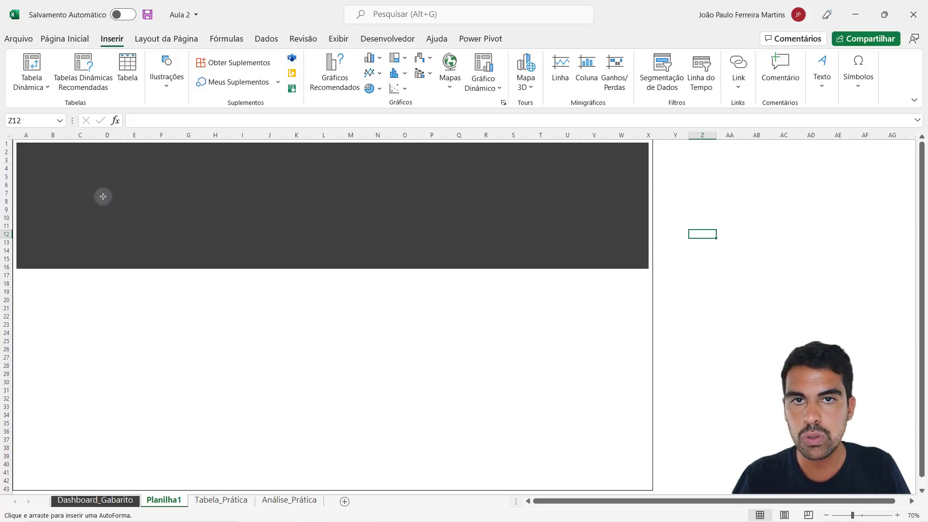
pyautogui.moveTo(103, 199); pyautogui.dragTo(231, 236)
pyautogui.click(349, 356)
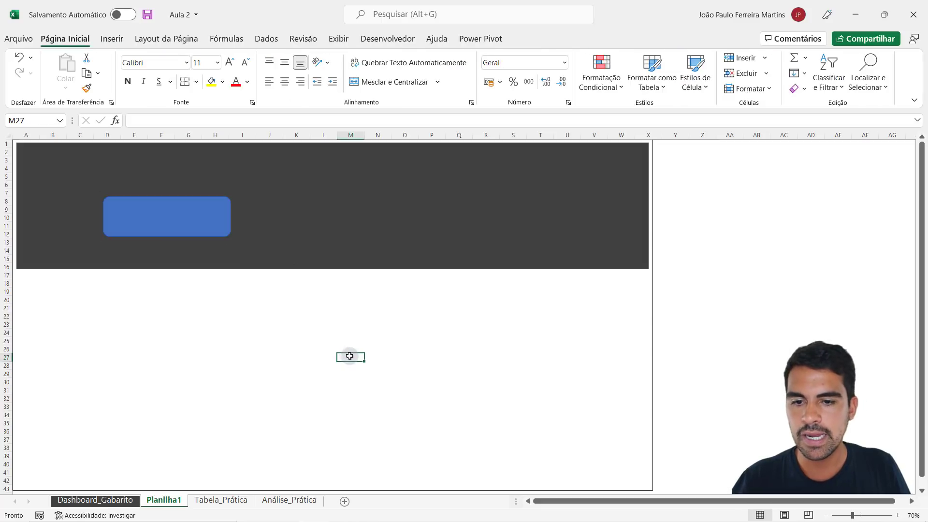
pyautogui.click(128, 333)
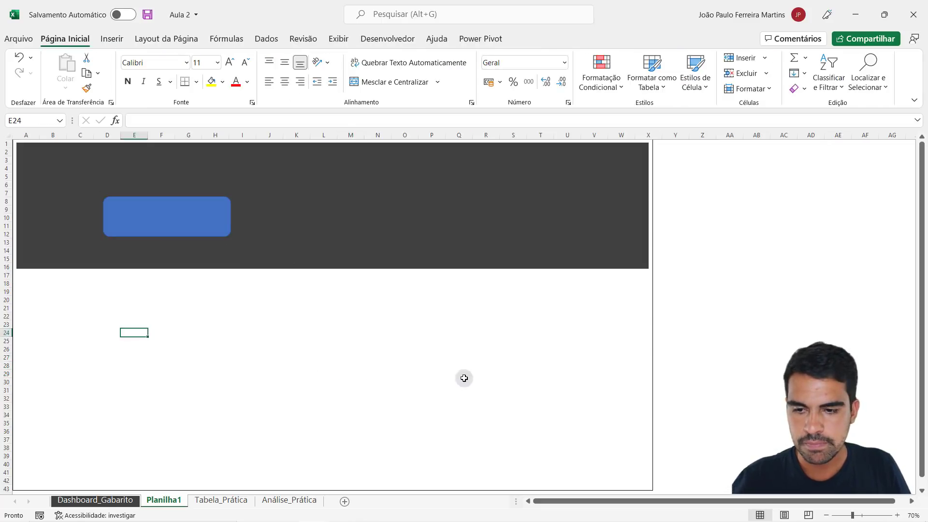
pyautogui.click(513, 349)
pyautogui.click(188, 346)
pyautogui.click(351, 364)
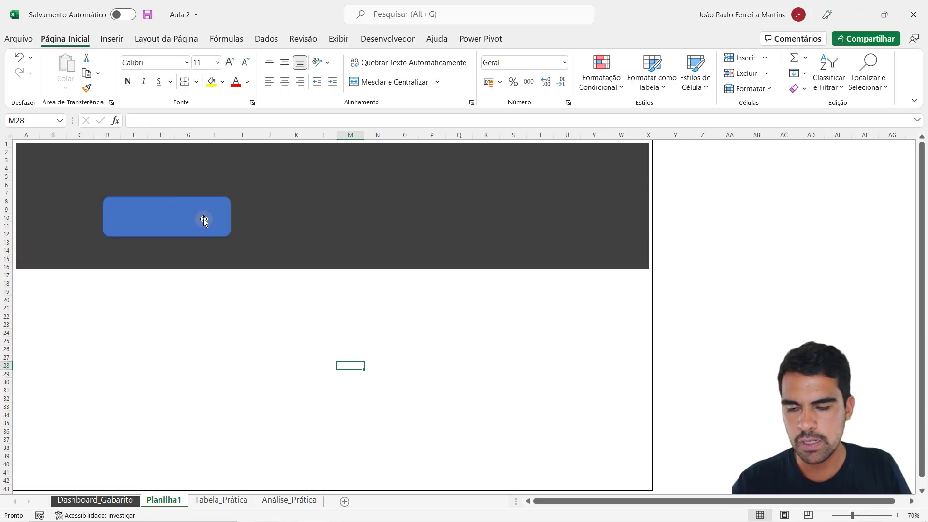
# - Move the blue rounded rectangle slightly up in the header, narrow it to about 7.53 cm wide by 2.48 cm high, and deselect it
pyautogui.moveTo(204, 219)
pyautogui.mouseDown()
pyautogui.moveTo(179, 210)
pyautogui.moveTo(197, 211)
pyautogui.mouseUp()
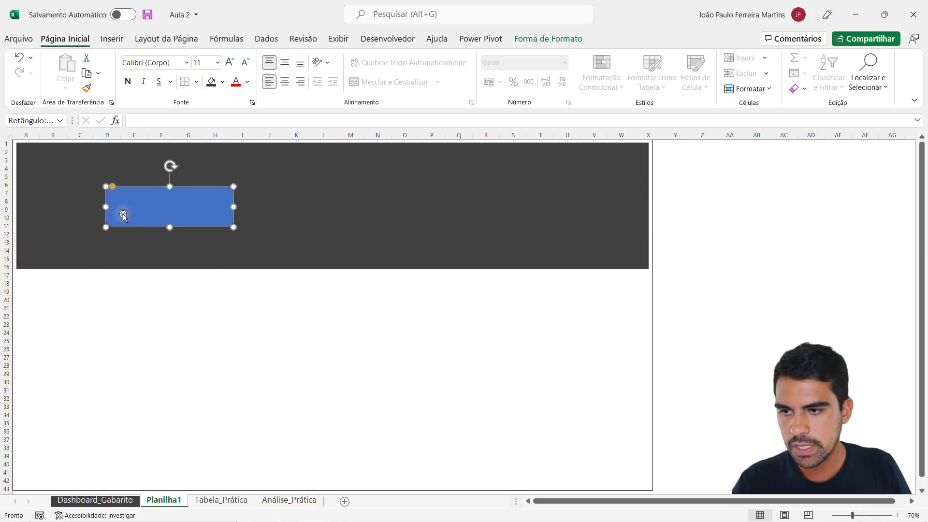
pyautogui.moveTo(233, 226)
pyautogui.mouseDown()
pyautogui.moveTo(172, 205)
pyautogui.moveTo(251, 244)
pyautogui.moveTo(226, 226)
pyautogui.mouseUp()
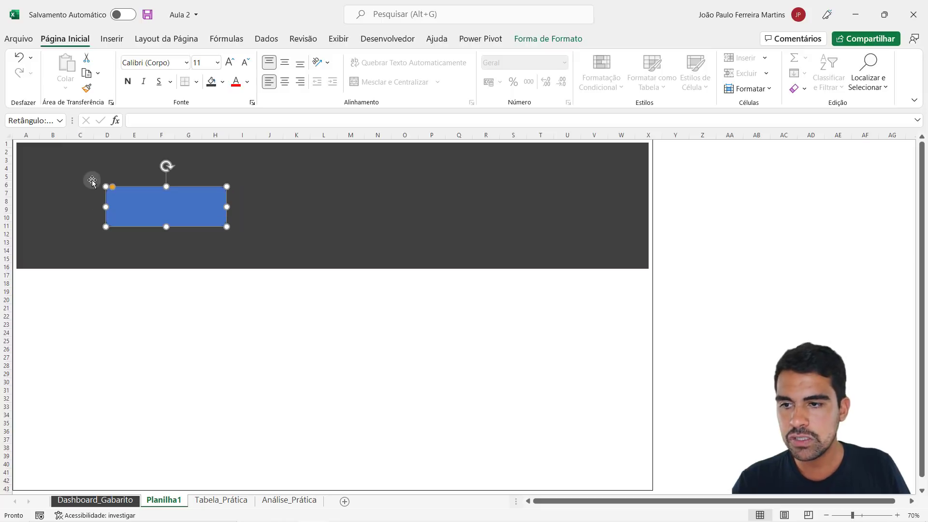
pyautogui.click(150, 340)
# - Try out the blue rectangle's corner rounding, ranging from fully rounded ends to square corners
pyautogui.click(161, 210)
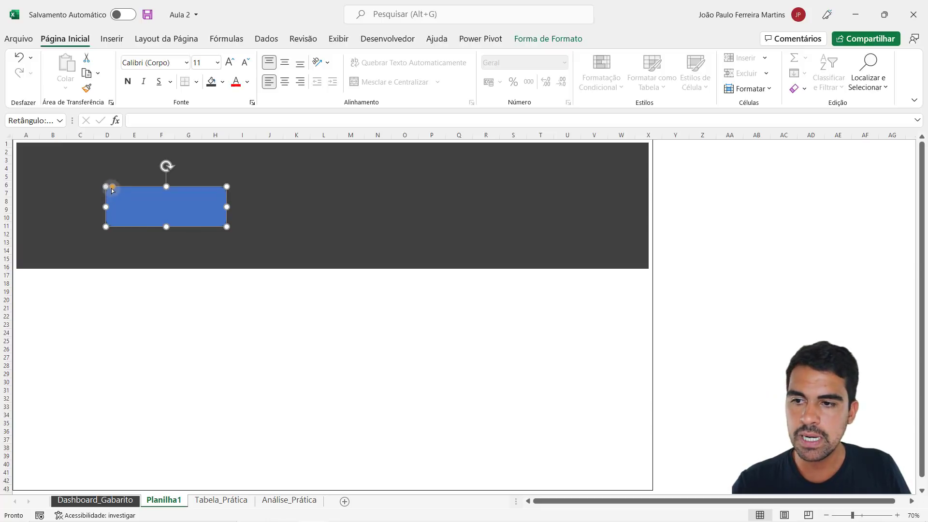
pyautogui.moveTo(112, 188); pyautogui.dragTo(143, 191)
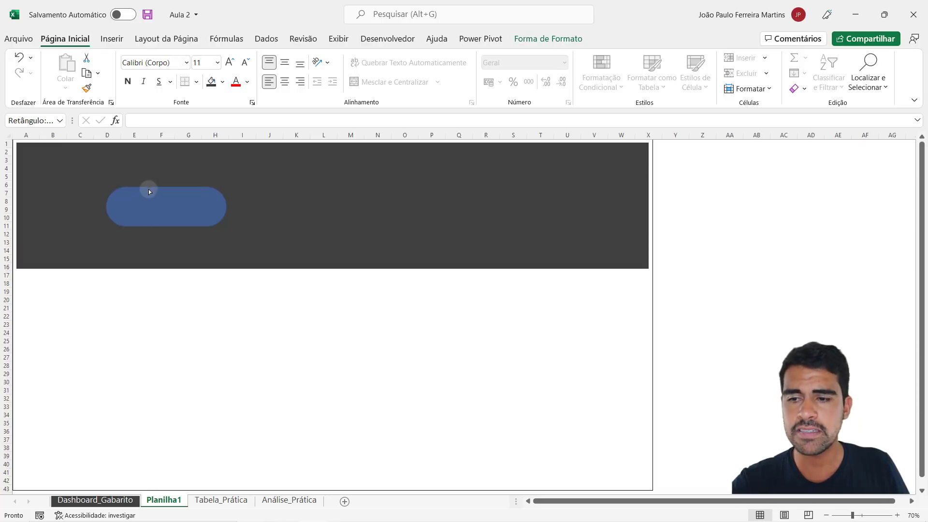
pyautogui.moveTo(149, 189)
pyautogui.mouseDown()
pyautogui.moveTo(115, 192)
pyautogui.moveTo(143, 190)
pyautogui.mouseUp()
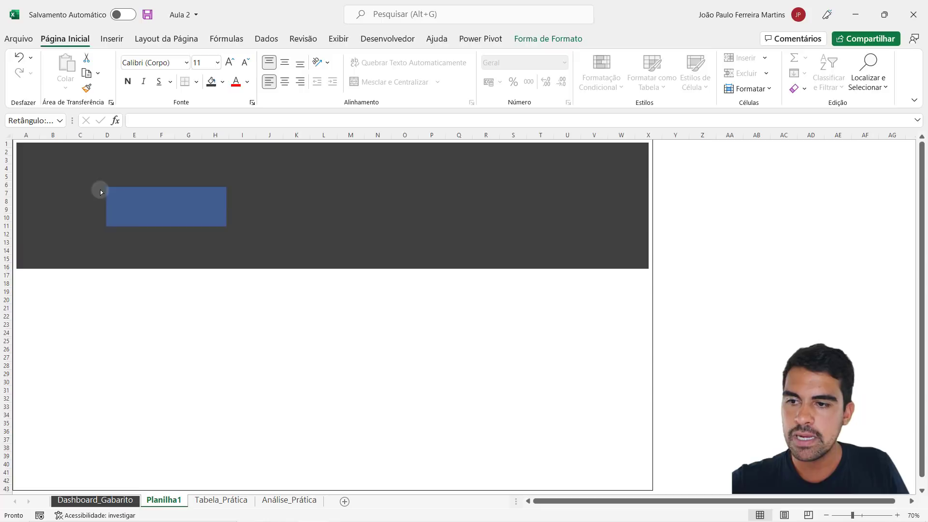
pyautogui.moveTo(92, 192); pyautogui.dragTo(237, 187)
pyautogui.moveTo(125, 186); pyautogui.dragTo(81, 188)
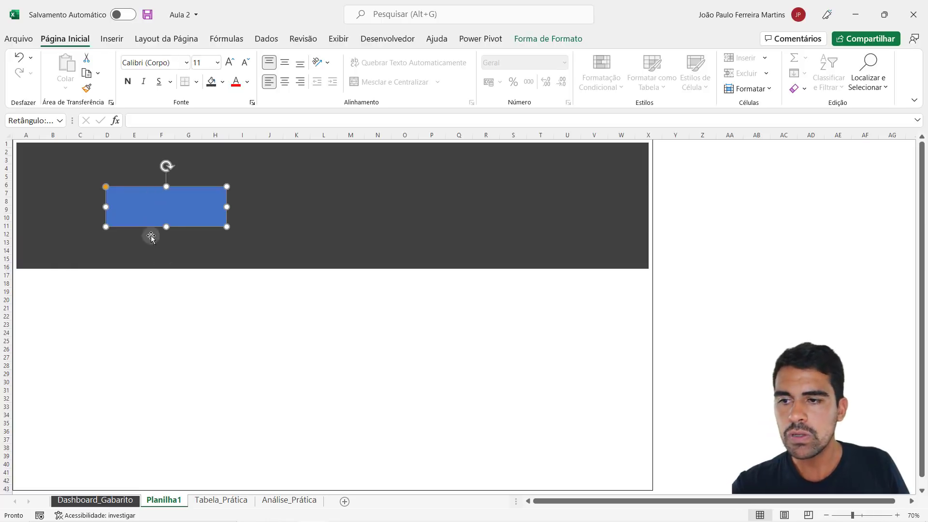
# - Give the blue rectangle slightly rounded corners, using the cards on Dashboard_Gabarito as reference, and deselect it
pyautogui.click(120, 499)
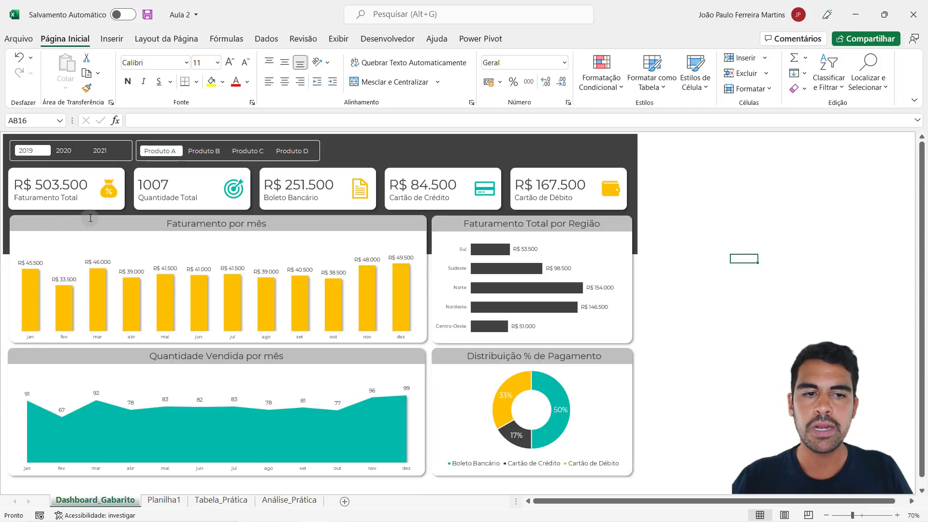
pyautogui.click(164, 500)
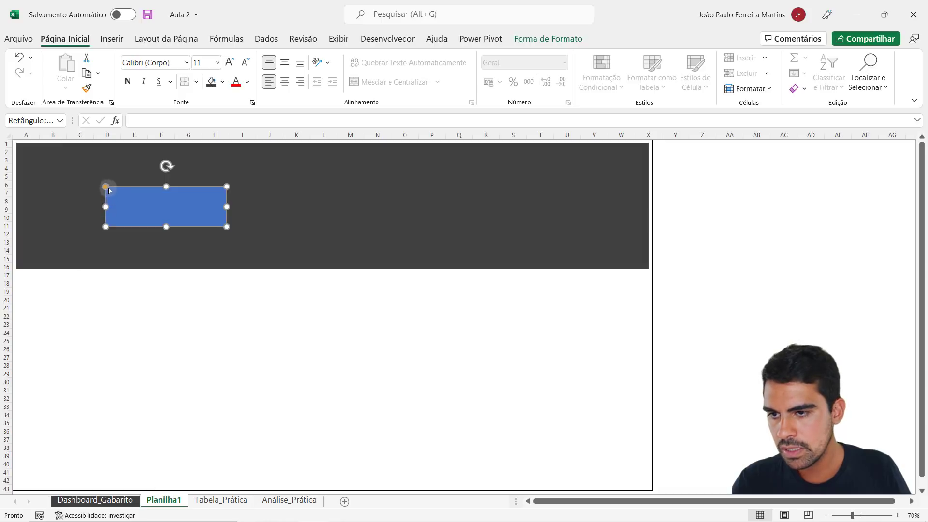
pyautogui.moveTo(107, 188); pyautogui.dragTo(112, 188)
pyautogui.click(150, 356)
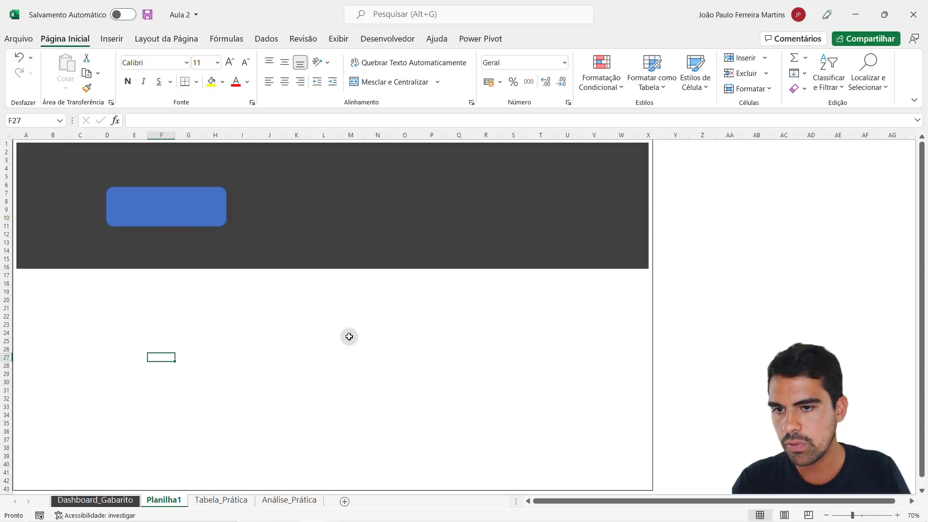
# - Move the blue rectangle left within the header so it starts in column C, and slightly reduce its corner rounding
pyautogui.click(179, 208)
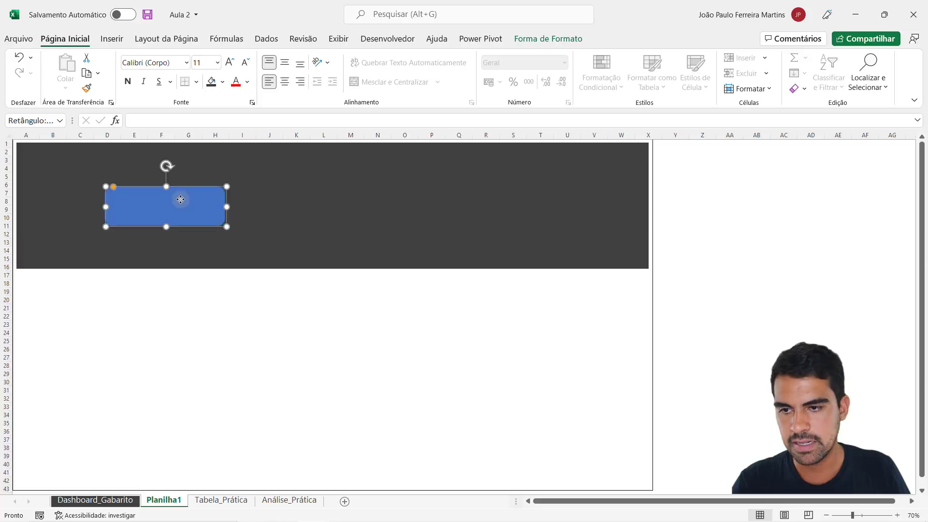
pyautogui.moveTo(180, 205); pyautogui.dragTo(162, 206)
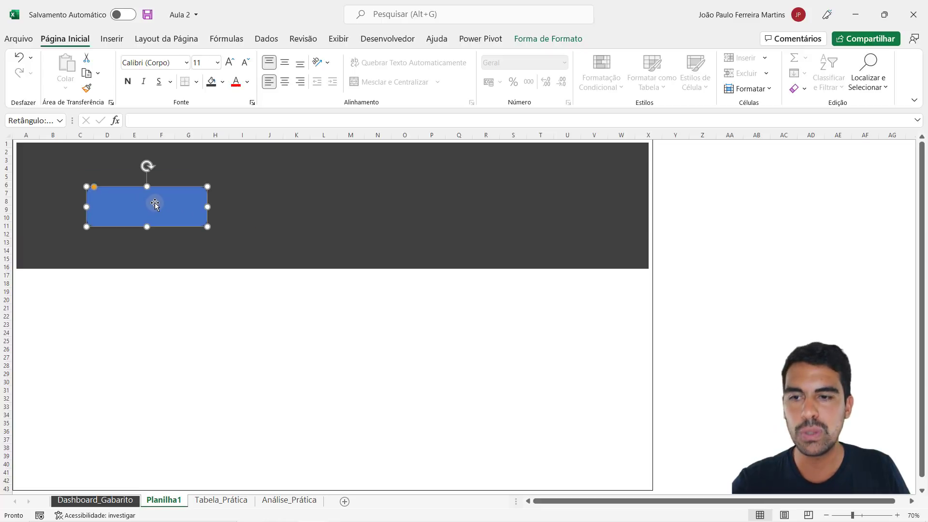
pyautogui.moveTo(93, 187); pyautogui.dragTo(92, 186)
# - Remove the outline of the blue rounded rectangle by setting it to Sem Contorno
pyautogui.click(548, 39)
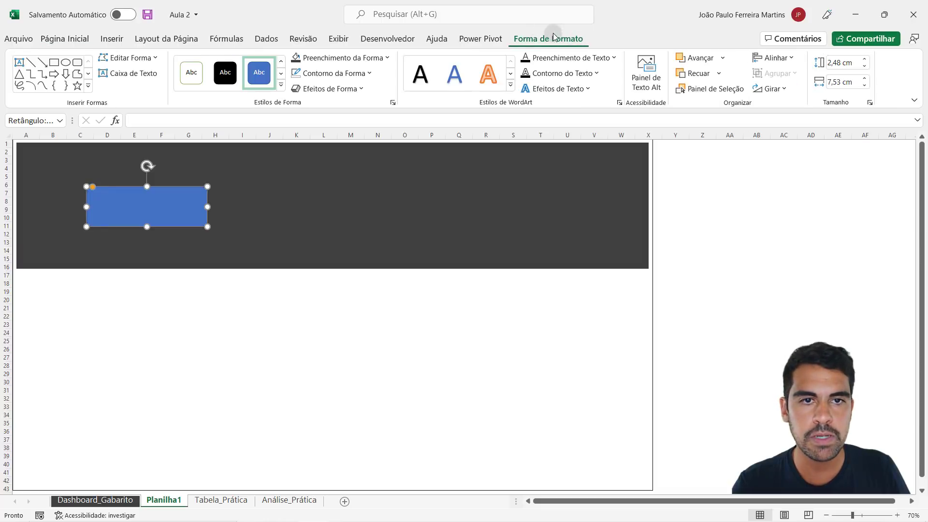
pyautogui.click(355, 78)
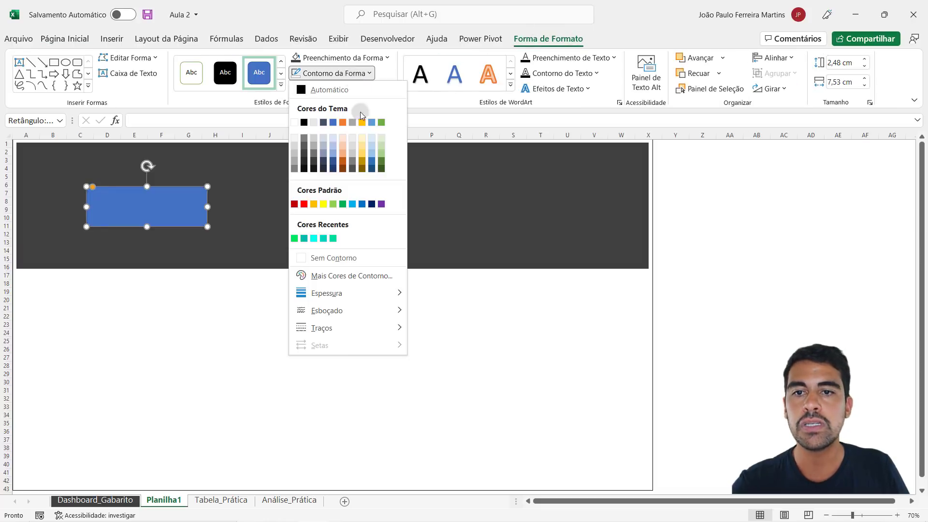
pyautogui.click(344, 258)
# - Try an orange theme outline on the blue rectangle, check it deselected, and set the outline back to Sem Contorno
pyautogui.click(360, 74)
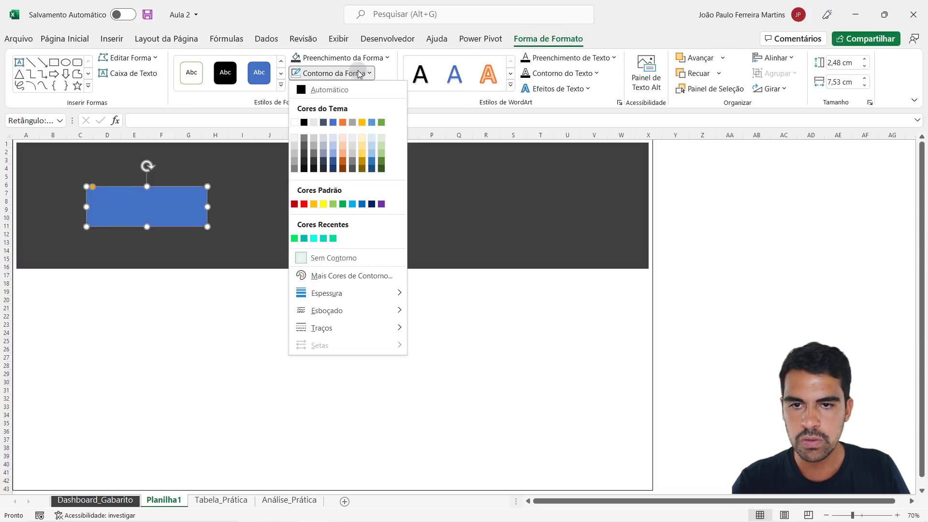
pyautogui.click(341, 122)
pyautogui.click(292, 315)
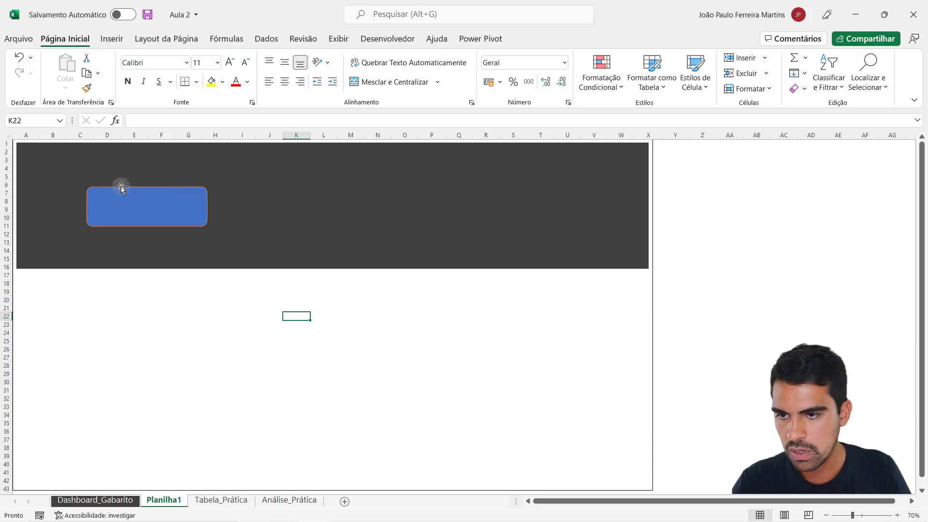
pyautogui.click(172, 198)
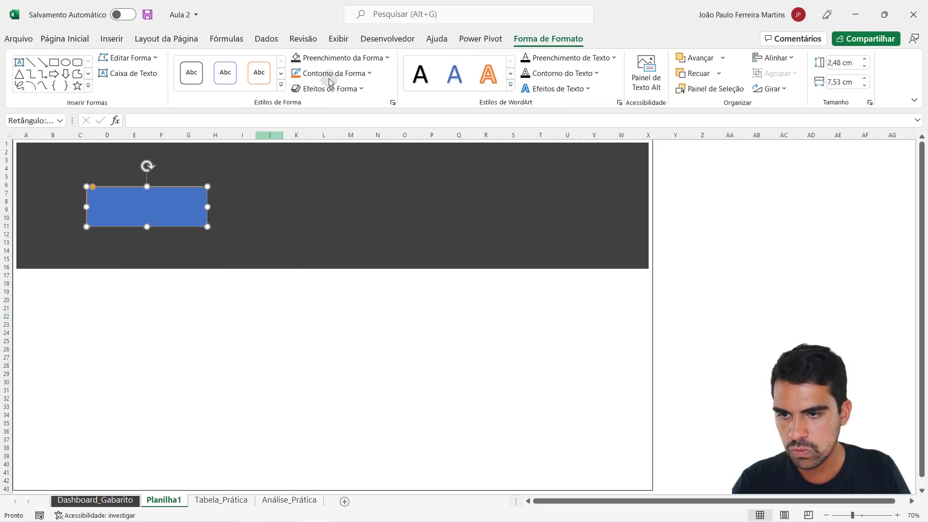
pyautogui.click(348, 74)
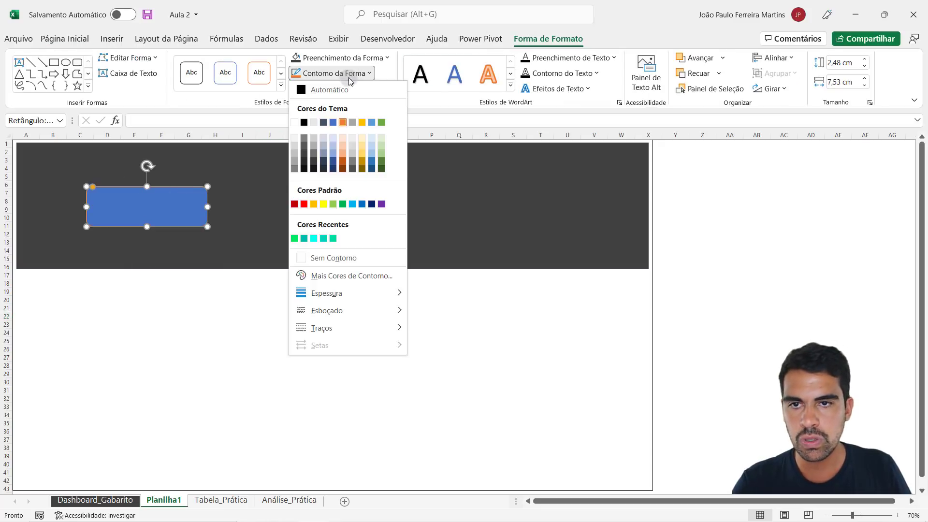
pyautogui.click(350, 257)
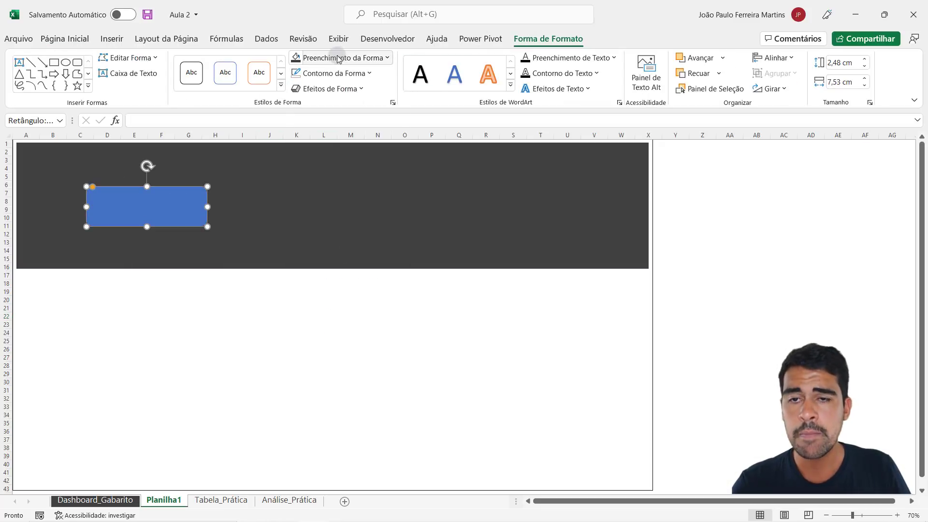
# - Fill the rounded rectangle in the header with the white theme color and deselect it
pyautogui.click(353, 58)
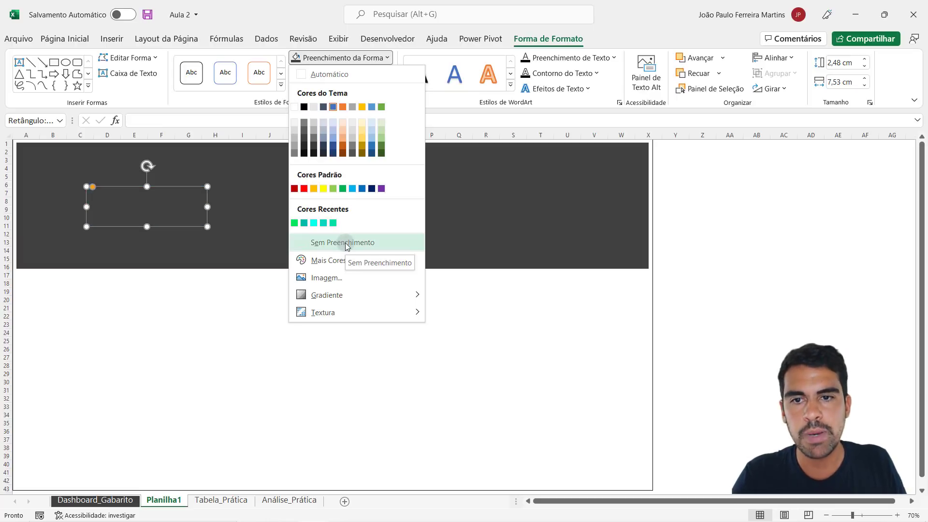
pyautogui.click(294, 106)
pyautogui.click(161, 327)
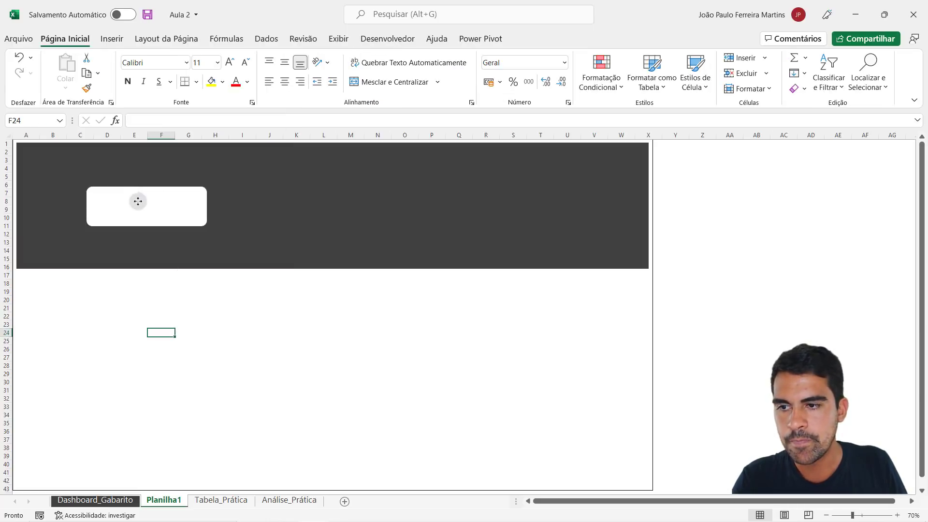
# - Move the white rounded rectangle to the header's left side, starting in column A, and compare its placement with the Dashboard_Gabarito sheet
pyautogui.moveTo(137, 201); pyautogui.dragTo(98, 206)
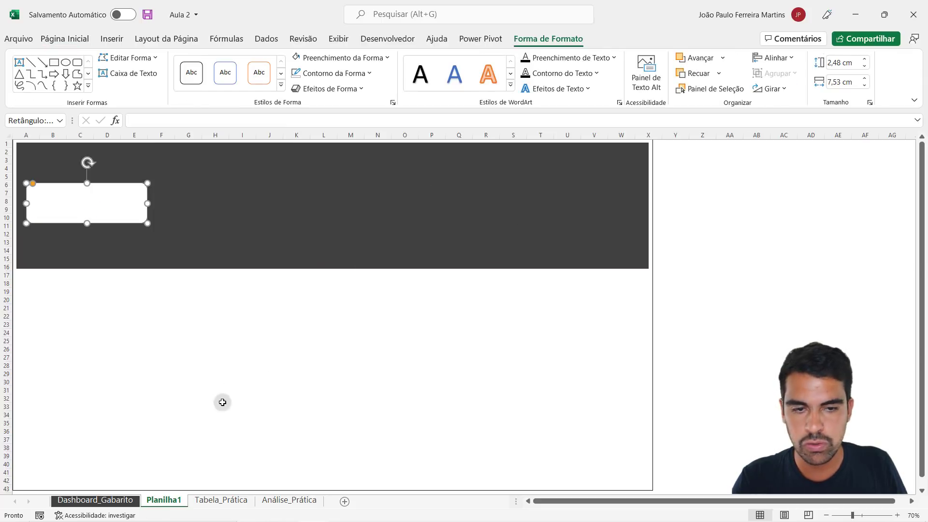
pyautogui.click(118, 501)
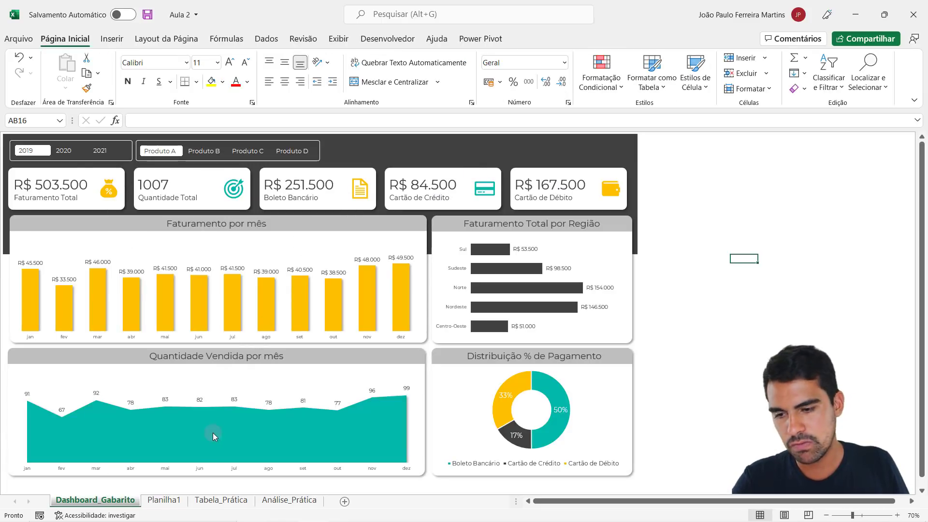
pyautogui.click(166, 501)
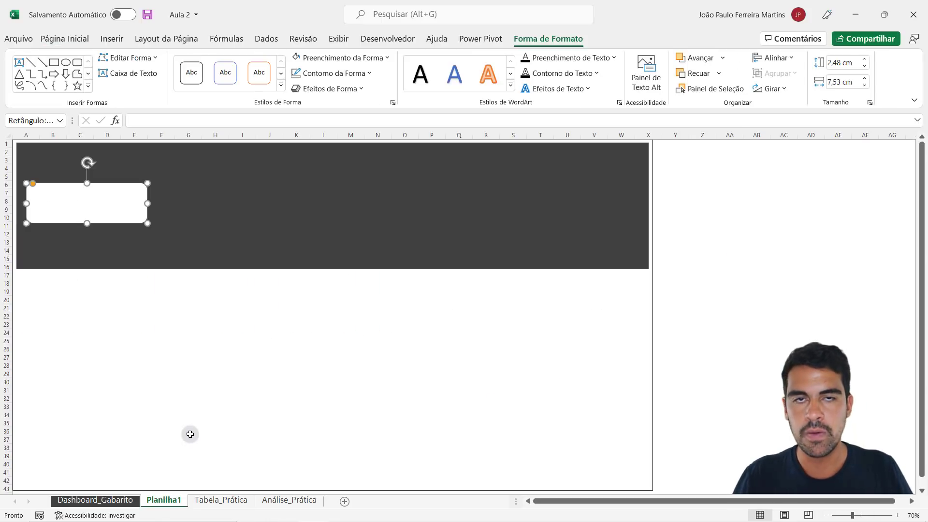
pyautogui.click(189, 432)
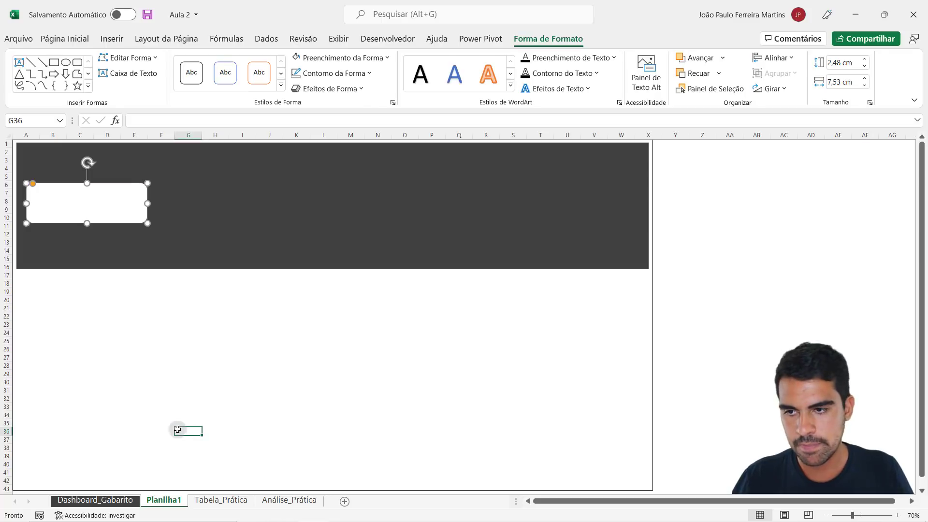
# - Place a copy of the white card beside the original in columns F to J, and delete that copy
pyautogui.click(89, 212)
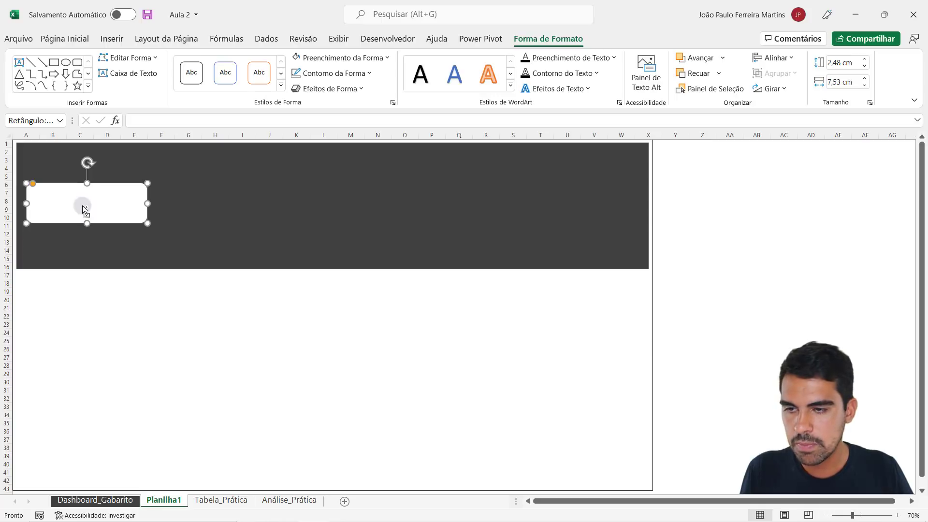
pyautogui.moveTo(79, 207); pyautogui.dragTo(212, 211)
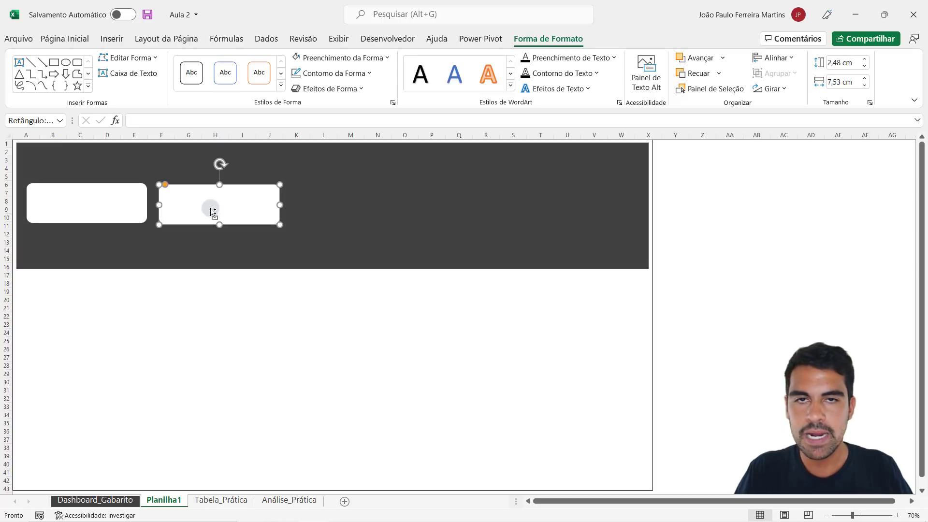
pyautogui.press('Delete')
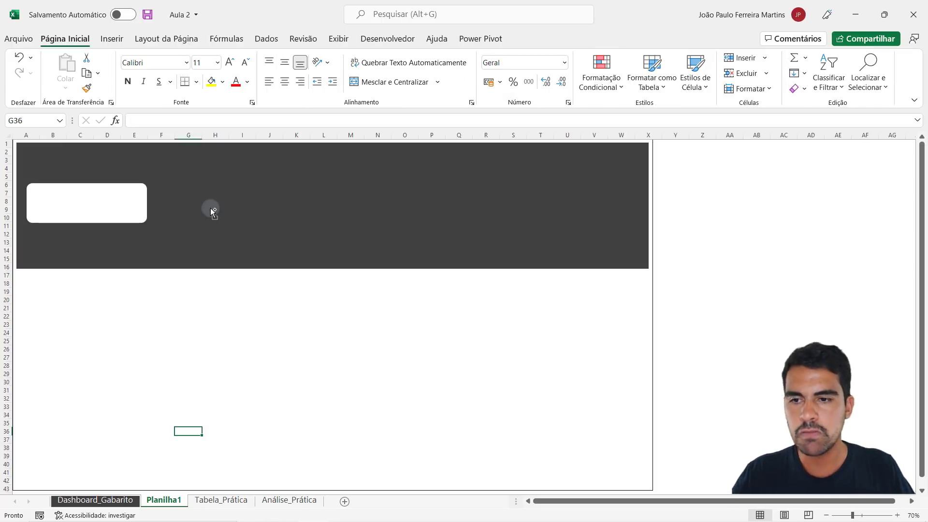
pyautogui.click(269, 333)
pyautogui.click(102, 216)
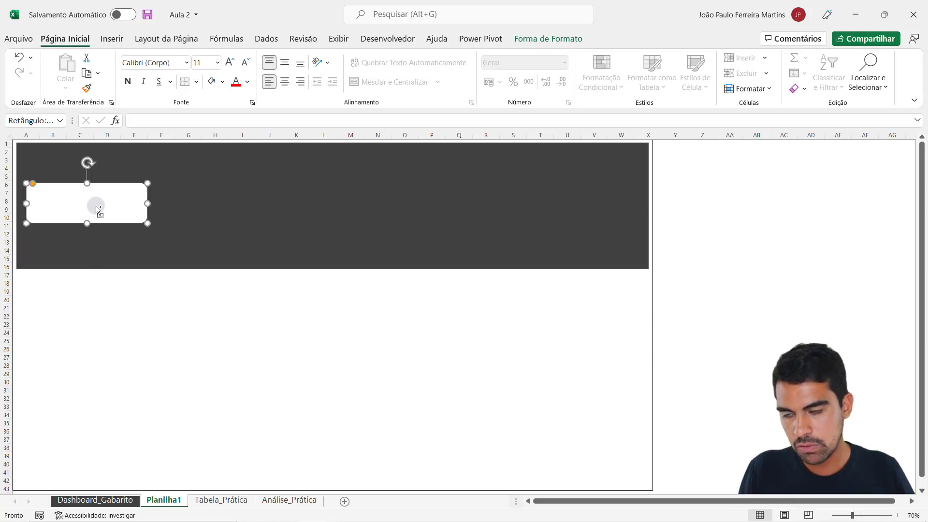
pyautogui.scroll(-1, 96, 205)
pyautogui.moveTo(69, 205); pyautogui.dragTo(201, 190)
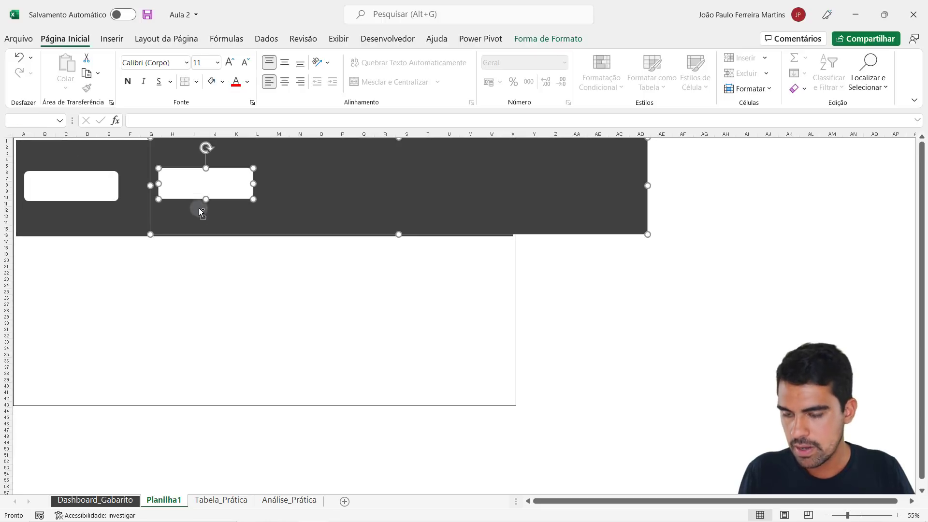
pyautogui.hotkey('ctrl', 'z')
# - Duplicate the white card four times across the header so that five cards stand in one row
pyautogui.click(131, 277)
pyautogui.click(85, 182)
pyautogui.moveTo(112, 182); pyautogui.dragTo(625, 208)
pyautogui.scroll(1, 382, 195)
pyautogui.keyDown('ctrl'); pyautogui.click(381, 195); pyautogui.keyUp('ctrl')
pyautogui.hotkey('ctrl', 'z')
pyautogui.click(534, 298)
pyautogui.click(506, 207)
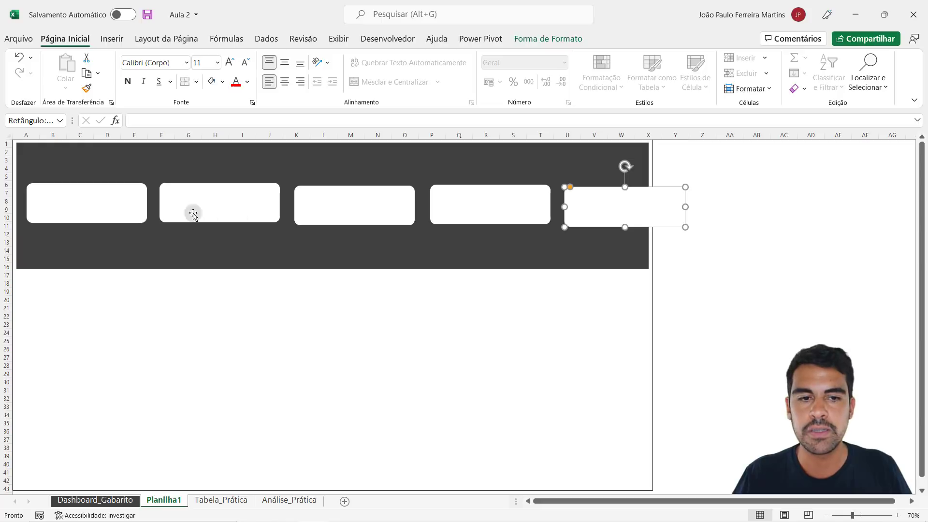
# - Shift the five white cards slightly left and up, bringing them closer together to fit within the header
pyautogui.moveTo(125, 209); pyautogui.dragTo(120, 204)
pyautogui.moveTo(209, 208); pyautogui.dragTo(199, 203)
pyautogui.moveTo(317, 206); pyautogui.dragTo(309, 198)
pyautogui.moveTo(476, 203); pyautogui.dragTo(452, 199)
pyautogui.moveTo(642, 193); pyautogui.dragTo(609, 188)
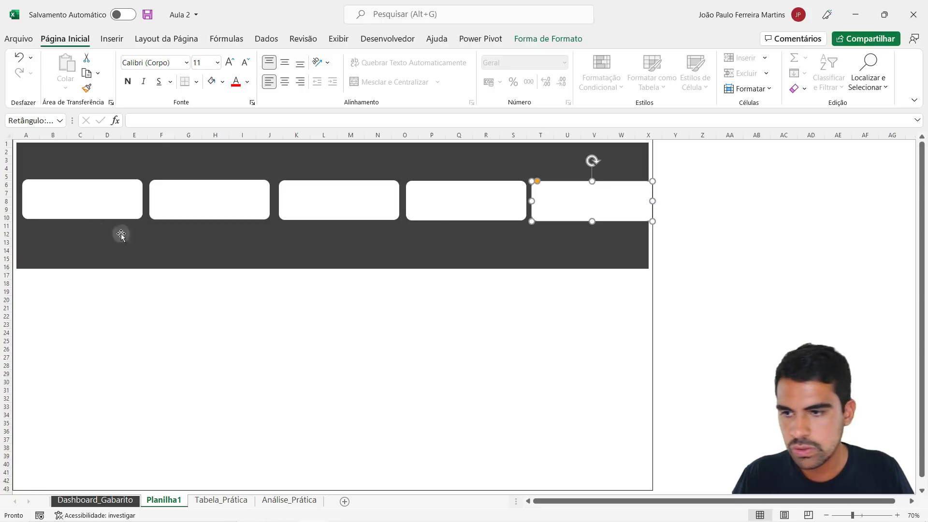
# - Delete the four copied white cards, keeping only the first one in the header
pyautogui.click(210, 200)
pyautogui.press('Delete')
pyautogui.click(338, 199)
pyautogui.click(495, 208)
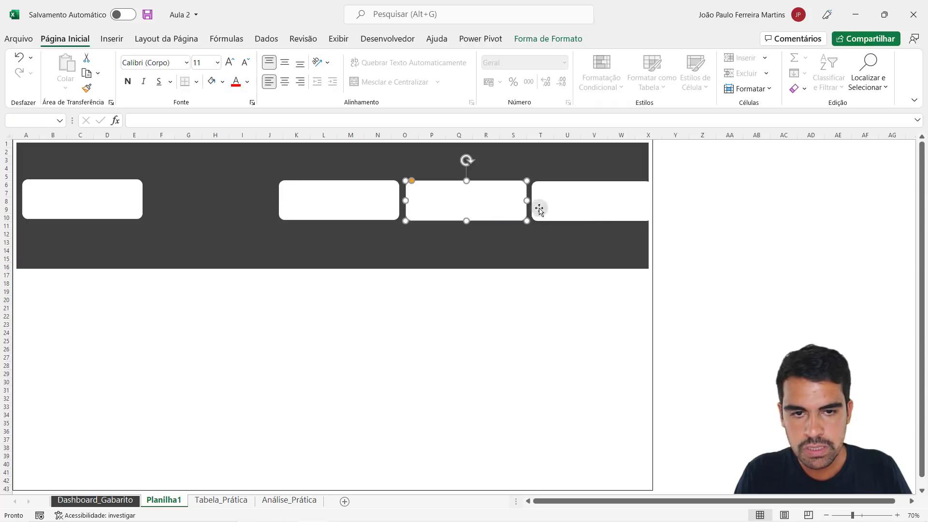
pyautogui.press('Delete')
pyautogui.click(539, 210)
pyautogui.press('Delete')
pyautogui.click(338, 208)
pyautogui.press('Delete')
# - Narrow the remaining white card slightly from its right edge
pyautogui.click(127, 205)
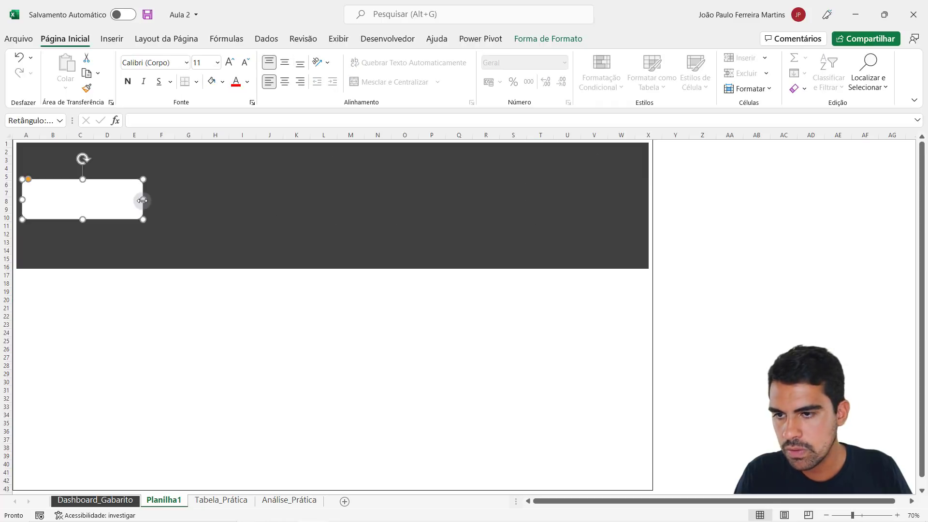
pyautogui.moveTo(142, 200); pyautogui.dragTo(139, 201)
pyautogui.click(124, 323)
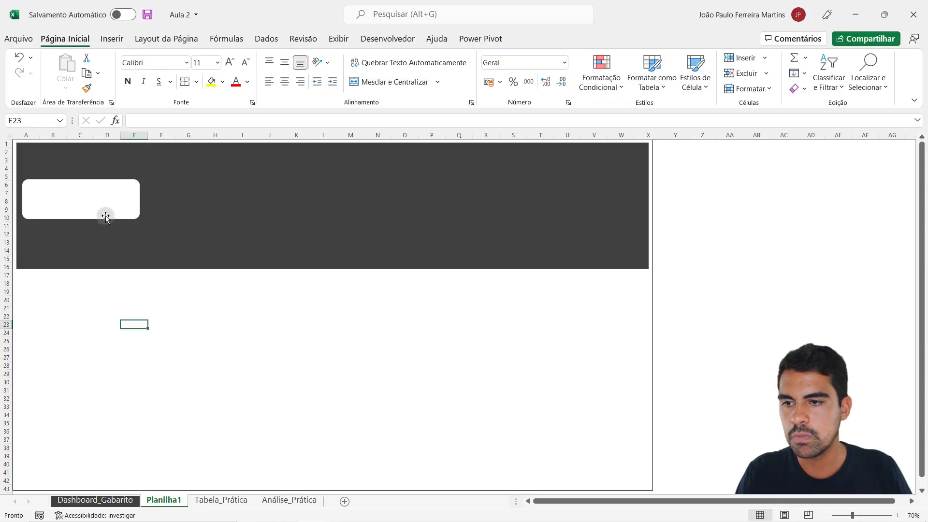
# - Duplicate the narrowed white card four times along the header, with small gaps, so five cards fit between columns A and X
pyautogui.click(110, 199)
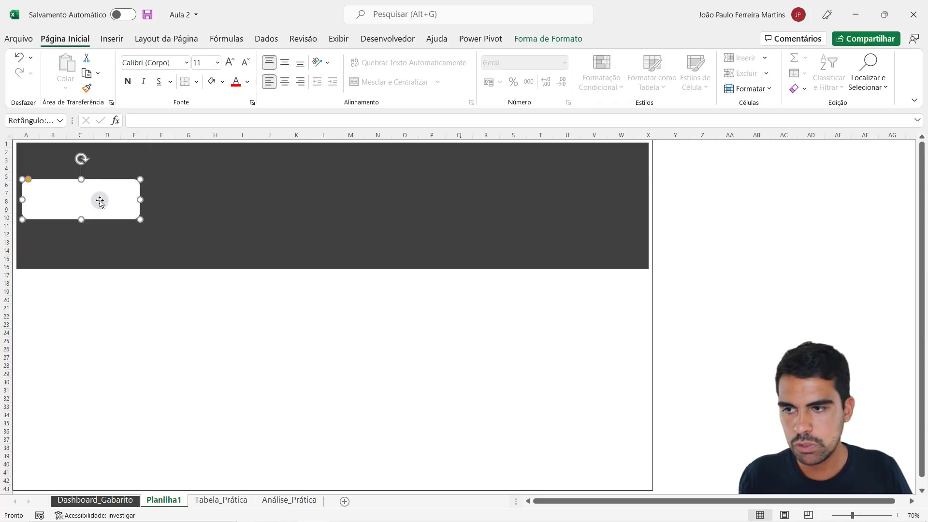
pyautogui.moveTo(100, 201); pyautogui.dragTo(332, 203)
pyautogui.scroll(1, 332, 203)
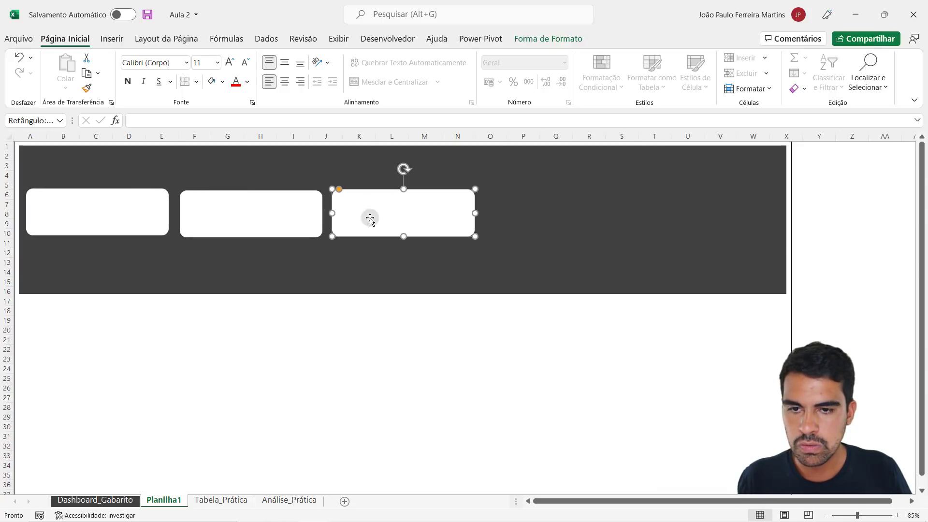
pyautogui.click(370, 331)
pyautogui.moveTo(382, 234); pyautogui.dragTo(668, 217)
pyautogui.click(577, 369)
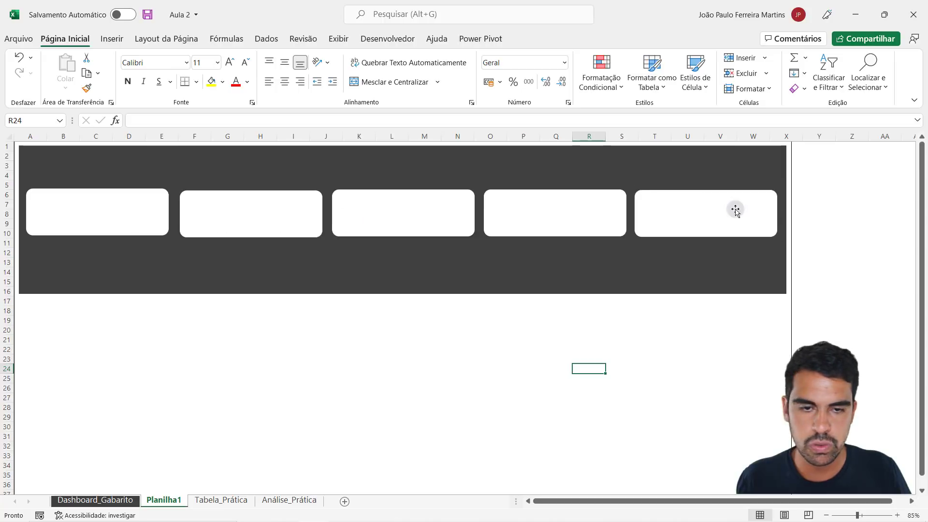
# - Review the row of five cards and compare it with the indicator cards on the Dashboard_Gabarito sheet
pyautogui.scroll(-1, 740, 314)
pyautogui.scroll(1, 739, 328)
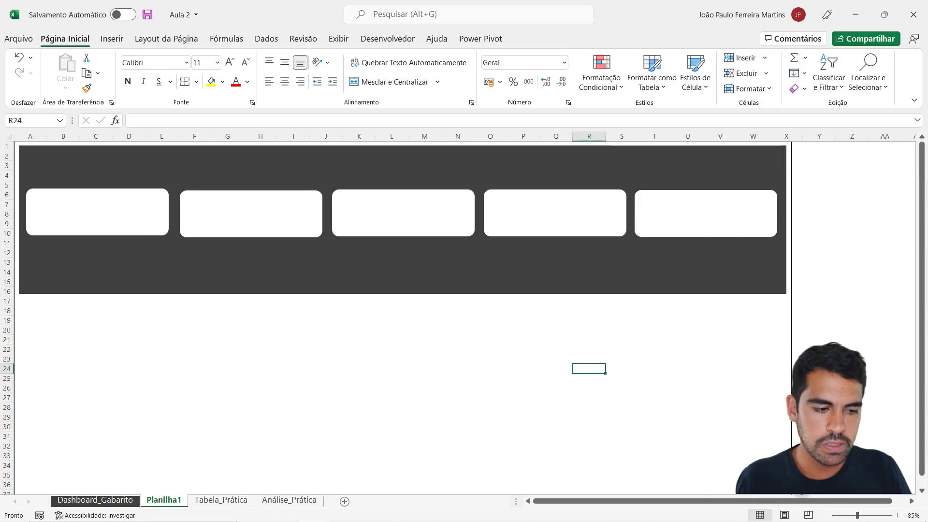
pyautogui.scroll(-1, 576, 311)
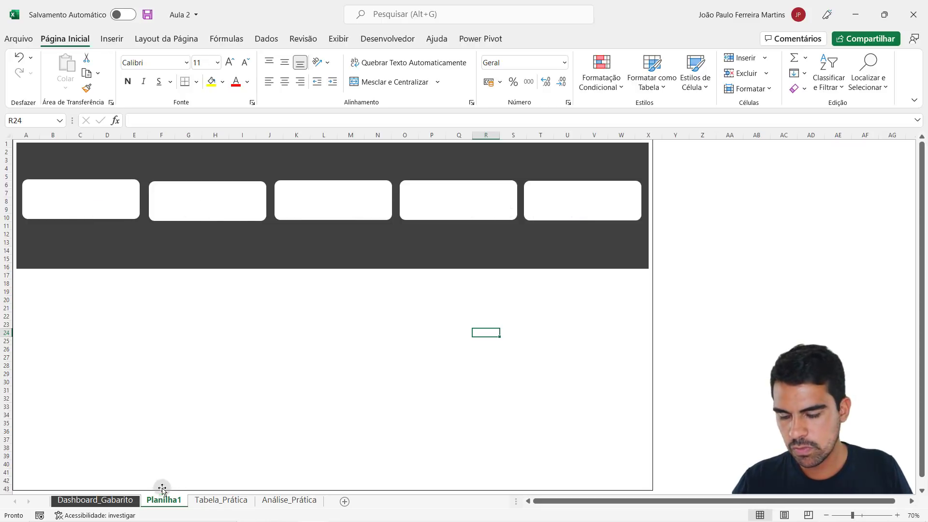
pyautogui.click(118, 500)
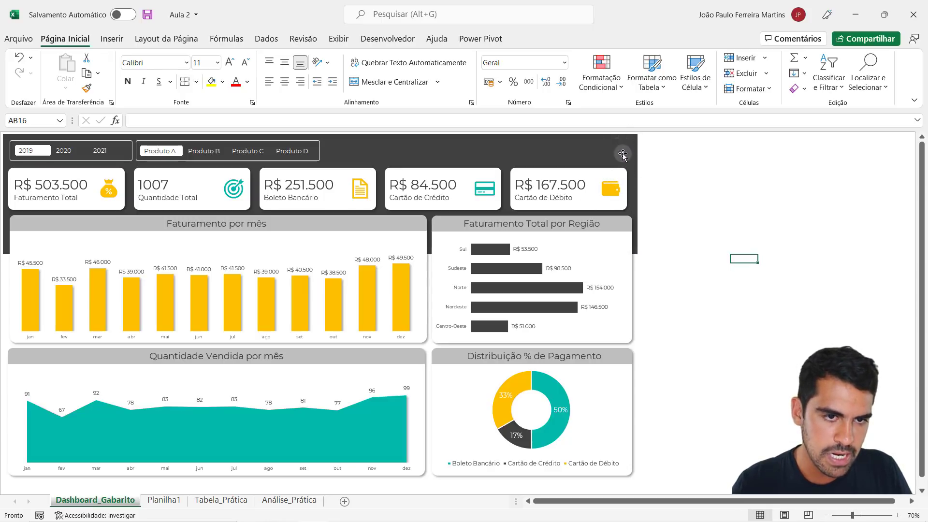
pyautogui.click(162, 499)
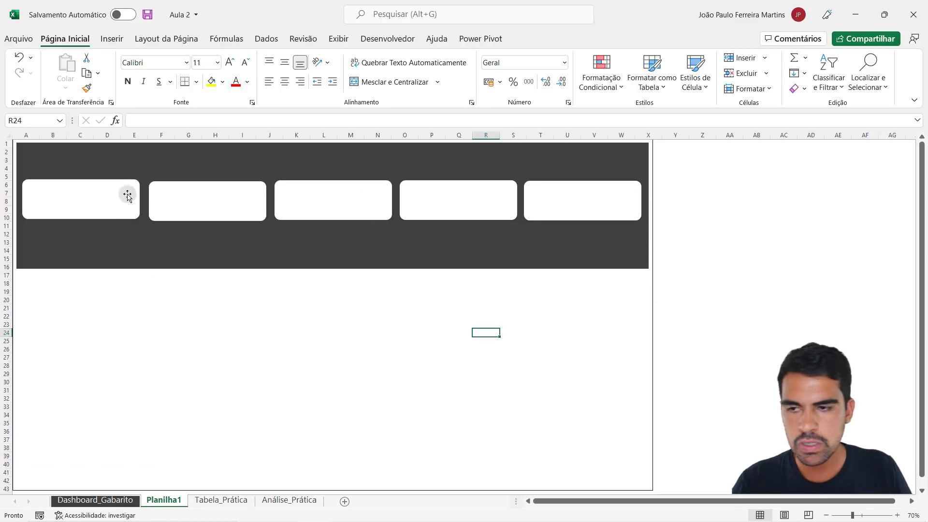
pyautogui.click(76, 207)
pyautogui.click(291, 342)
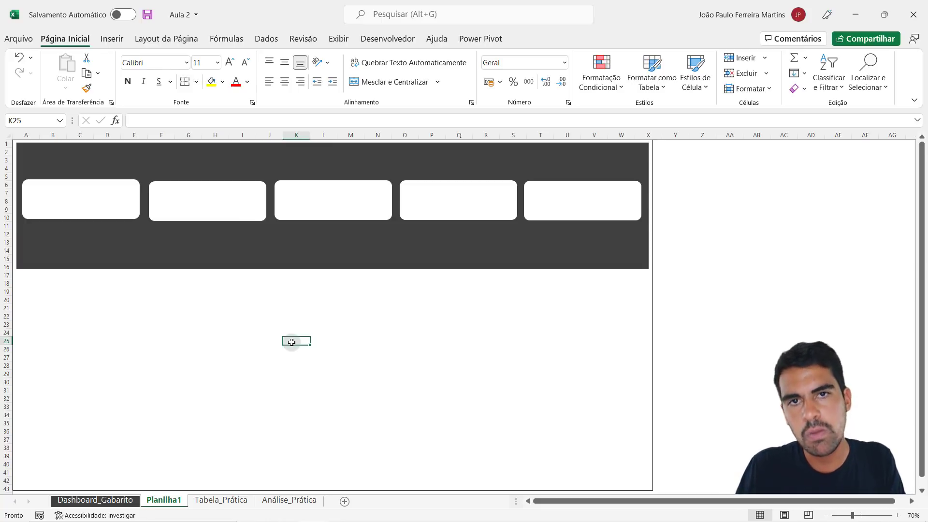
# - Increase the height of each of the five white cards one by one from its lower edge
pyautogui.click(83, 207)
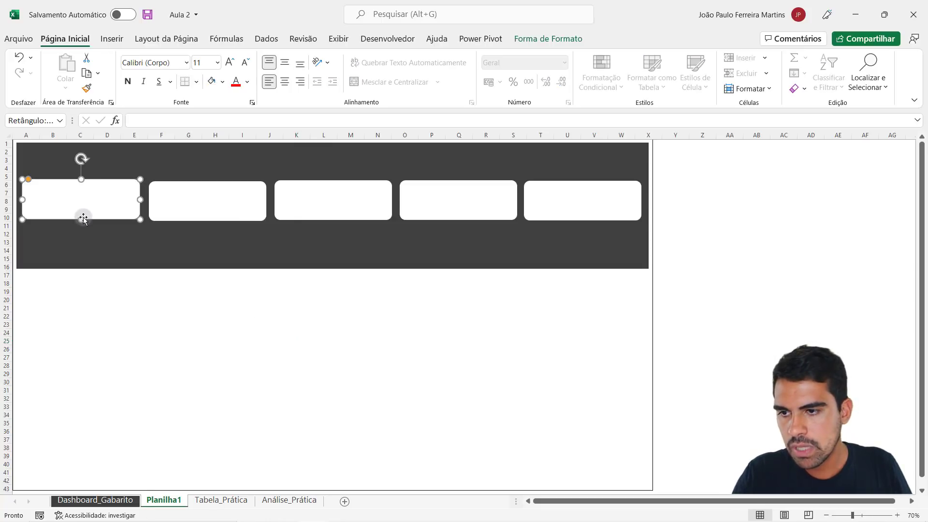
pyautogui.moveTo(81, 219); pyautogui.dragTo(81, 224)
pyautogui.click(203, 213)
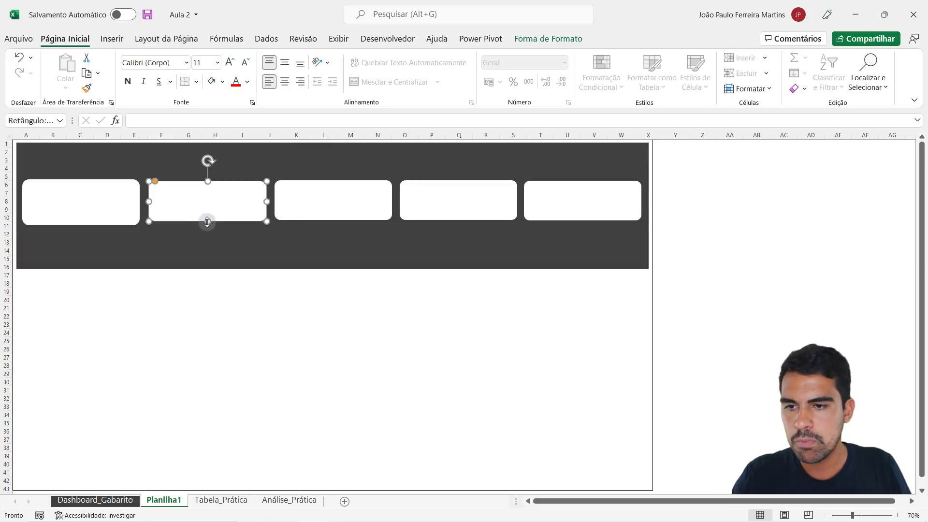
pyautogui.moveTo(207, 221); pyautogui.dragTo(207, 223)
pyautogui.click(343, 206)
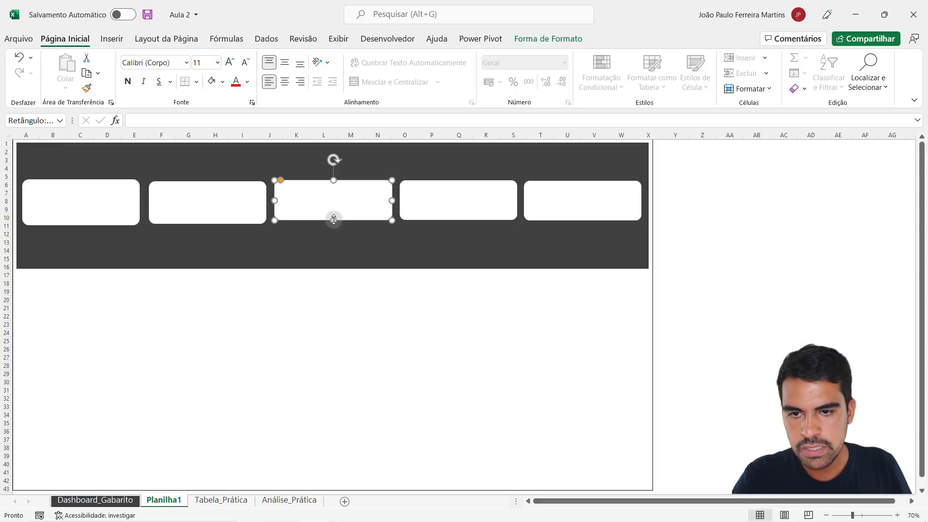
pyautogui.moveTo(333, 220); pyautogui.dragTo(342, 223)
pyautogui.click(475, 217)
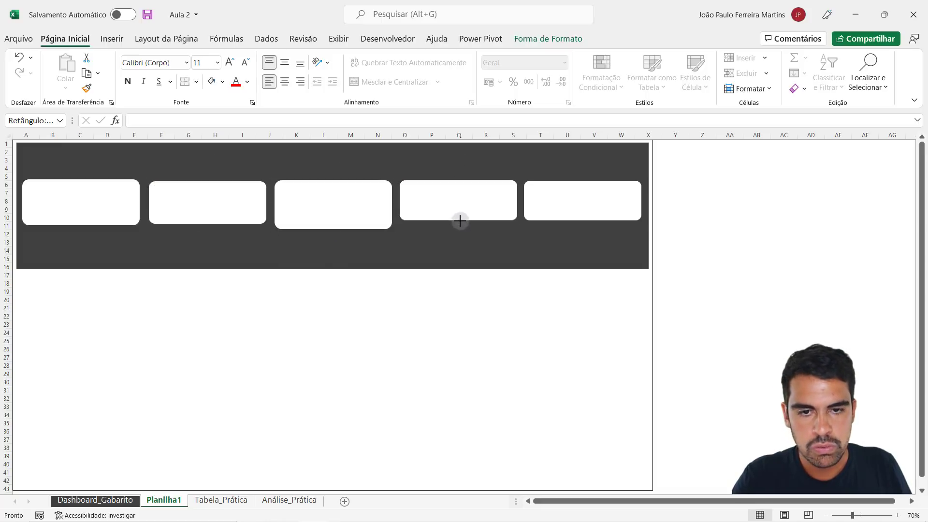
pyautogui.moveTo(460, 220); pyautogui.dragTo(460, 224)
pyautogui.click(549, 209)
pyautogui.moveTo(585, 221); pyautogui.dragTo(585, 223)
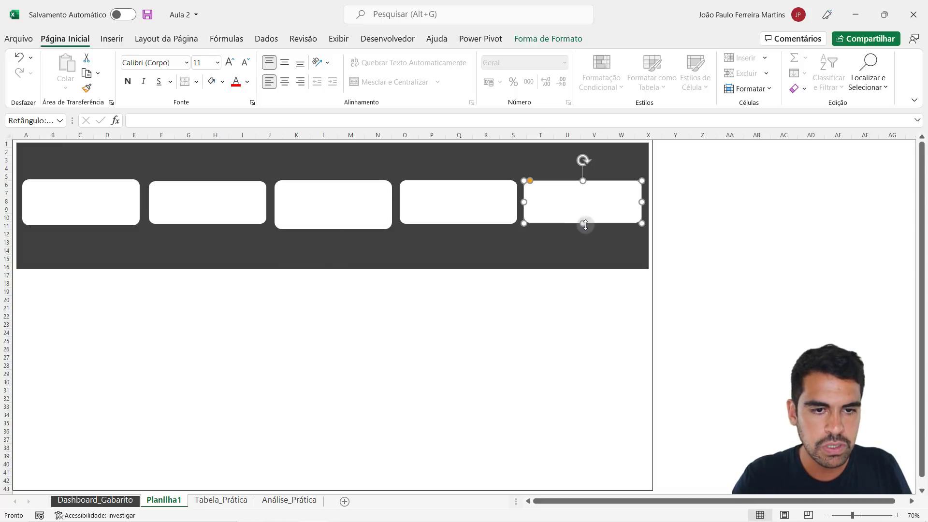
pyautogui.click(761, 230)
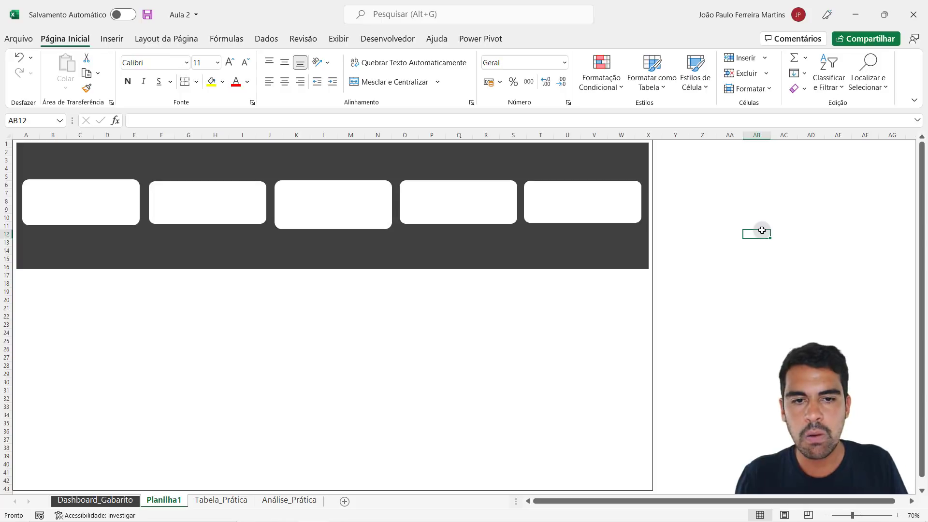
# - Undo the individual height changes on all five white cards
pyautogui.hotkey('ctrl', 'z')
pyautogui.hotkey('ctrl', 'z')
pyautogui.hotkey('ctrl', 'z')
pyautogui.hotkey('ctrl', 'z')
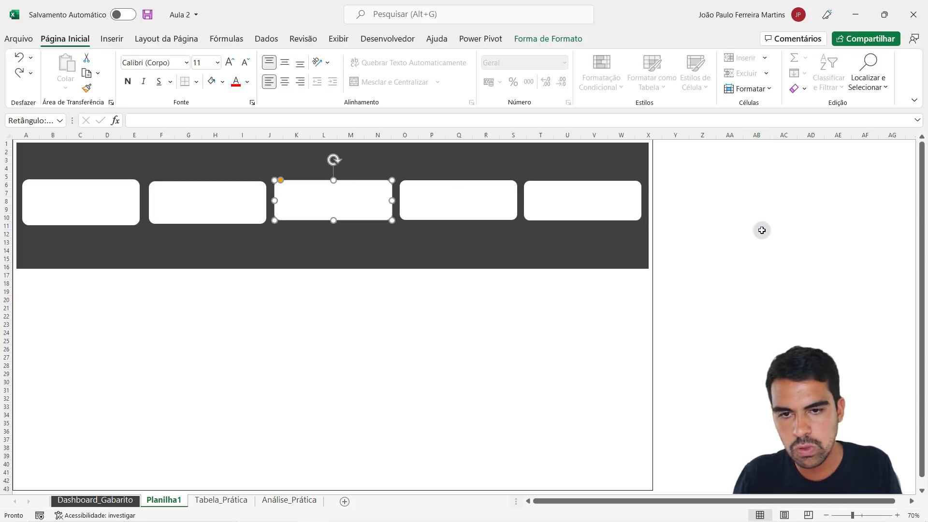
pyautogui.hotkey('ctrl', 'z')
pyautogui.hotkey('ctrl', 'z')
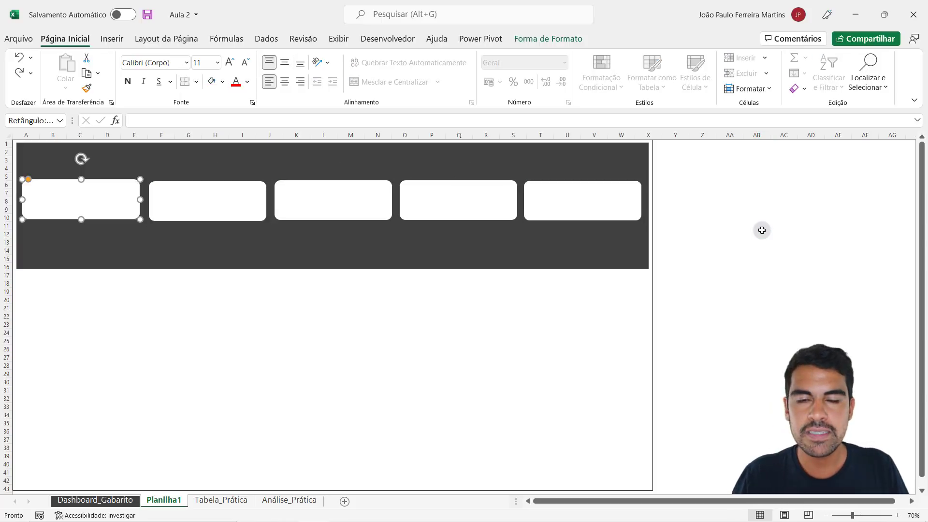
pyautogui.click(762, 232)
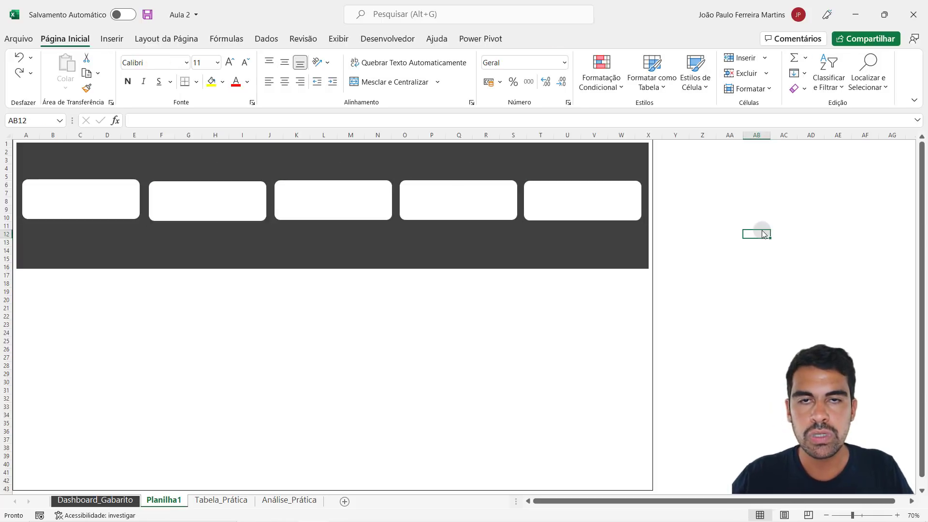
# - Select all five white cards together and slightly increase their height at once, placing them a little higher in the header
pyautogui.click(85, 198)
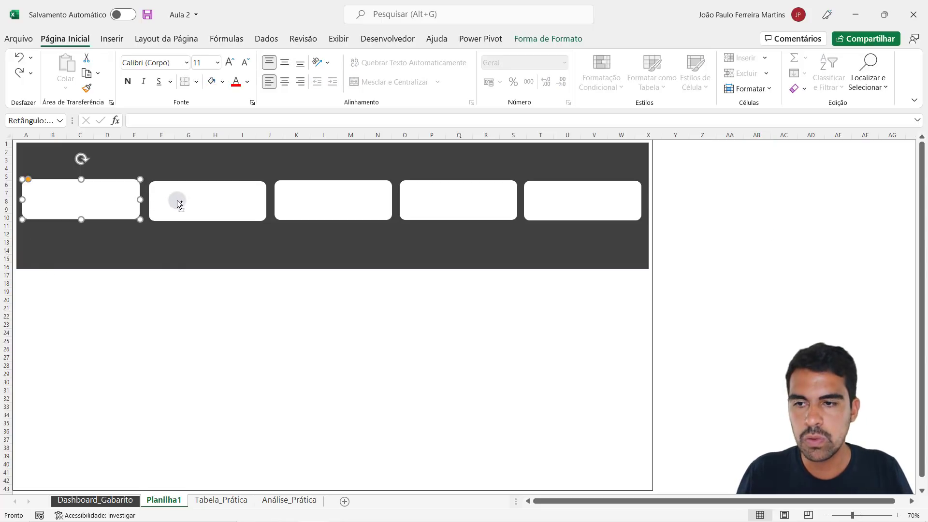
pyautogui.keyDown('shift'); pyautogui.click(202, 205); pyautogui.keyUp('shift')
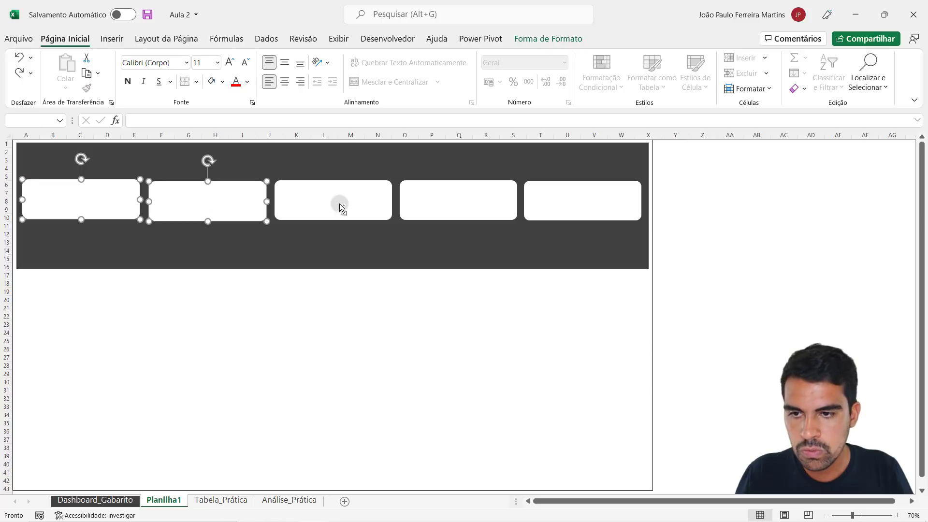
pyautogui.keyDown('shift'); pyautogui.click(339, 204); pyautogui.keyUp('shift')
pyautogui.keyDown('shift'); pyautogui.click(457, 204); pyautogui.keyUp('shift')
pyautogui.keyDown('shift'); pyautogui.click(583, 205); pyautogui.keyUp('shift')
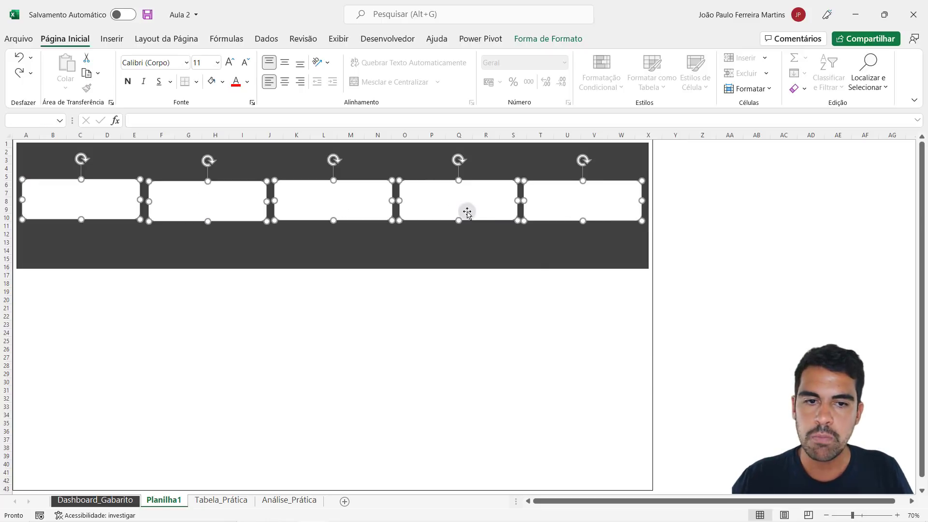
pyautogui.moveTo(453, 205)
pyautogui.mouseDown()
pyautogui.moveTo(437, 209)
pyautogui.moveTo(460, 246)
pyautogui.moveTo(452, 200)
pyautogui.moveTo(459, 219)
pyautogui.mouseUp()
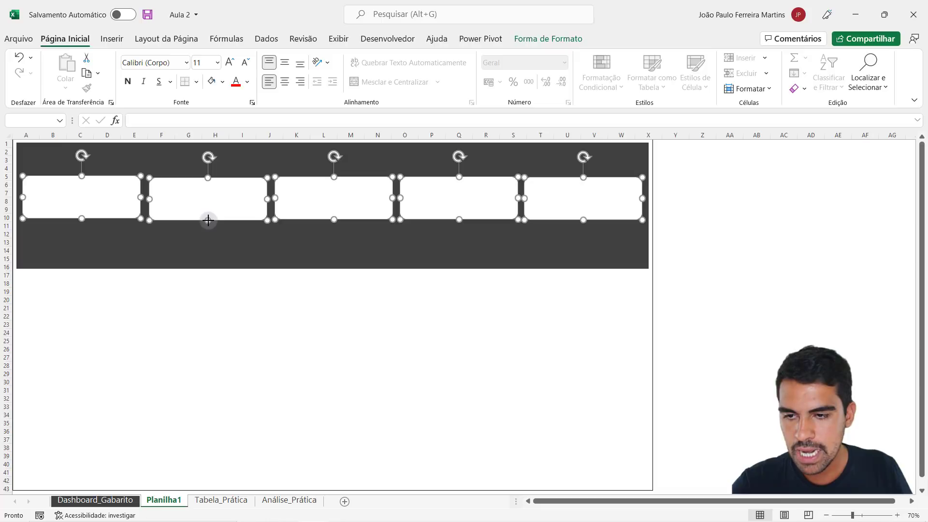
# - Slightly increase the height of all five white cards together and shift the whole row a little lower in the header
pyautogui.moveTo(209, 221); pyautogui.dragTo(209, 219)
pyautogui.click(367, 339)
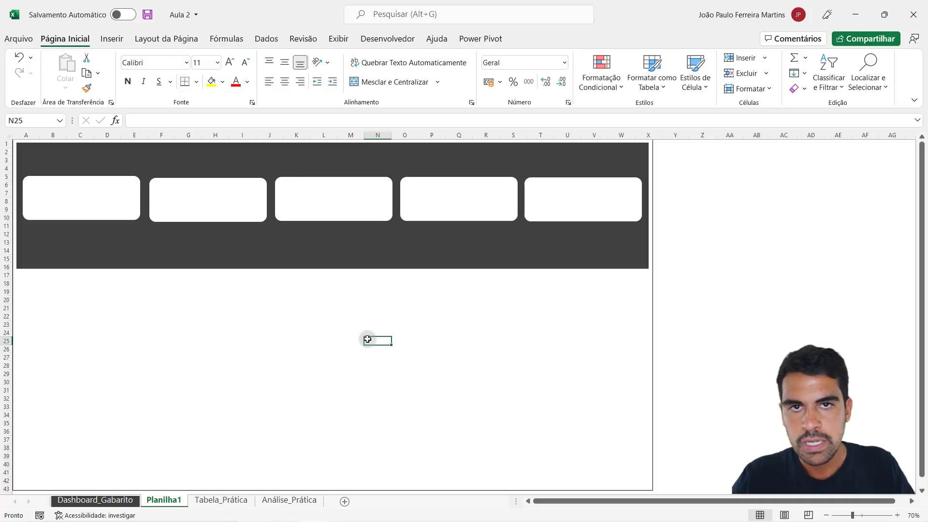
pyautogui.click(112, 205)
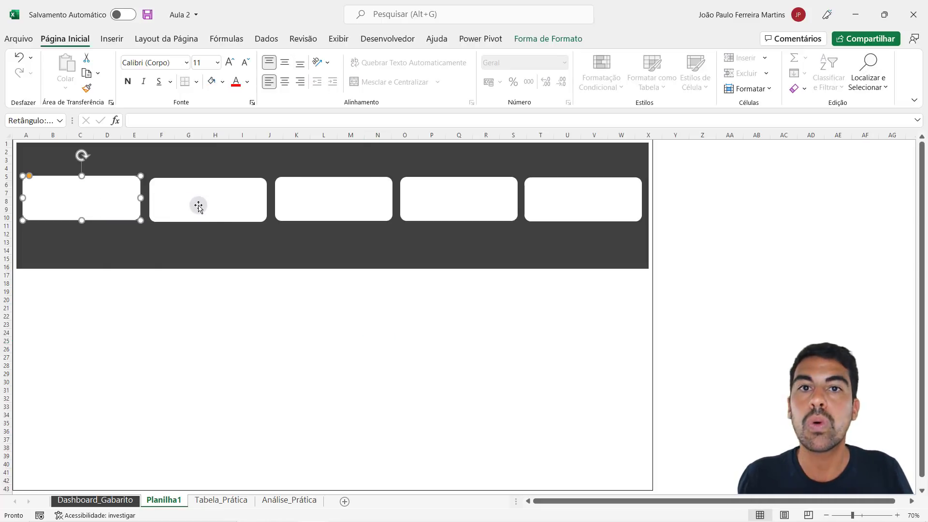
pyautogui.keyDown('ctrl'); pyautogui.click(230, 207); pyautogui.keyUp('ctrl')
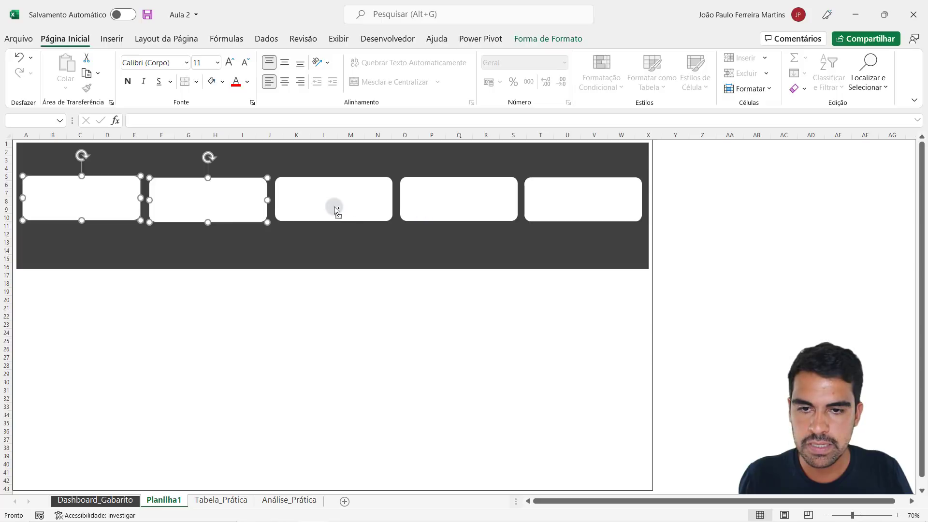
pyautogui.keyDown('ctrl'); pyautogui.click(333, 208); pyautogui.keyUp('ctrl')
pyautogui.keyDown('ctrl'); pyautogui.click(449, 208); pyautogui.keyUp('ctrl')
pyautogui.keyDown('ctrl'); pyautogui.click(599, 202); pyautogui.keyUp('ctrl')
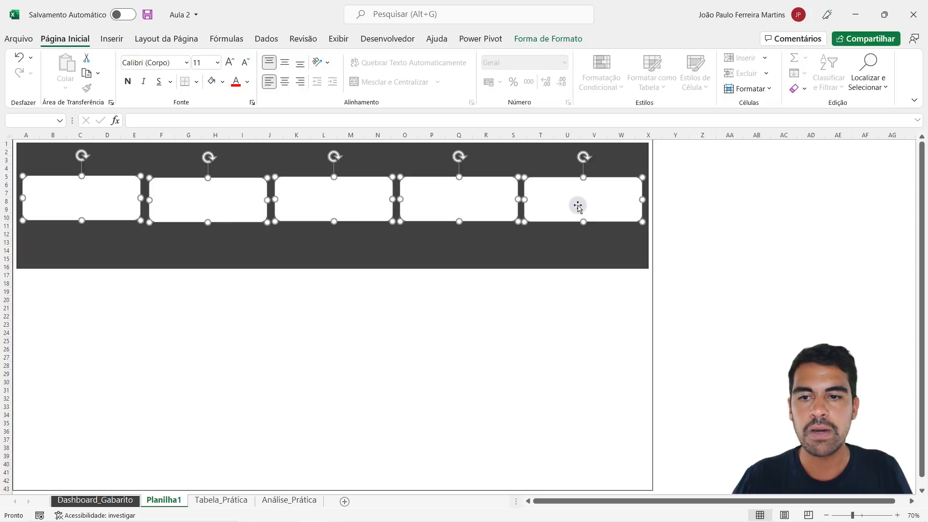
pyautogui.moveTo(566, 208)
pyautogui.mouseDown()
pyautogui.moveTo(571, 199)
pyautogui.moveTo(564, 212)
pyautogui.mouseUp()
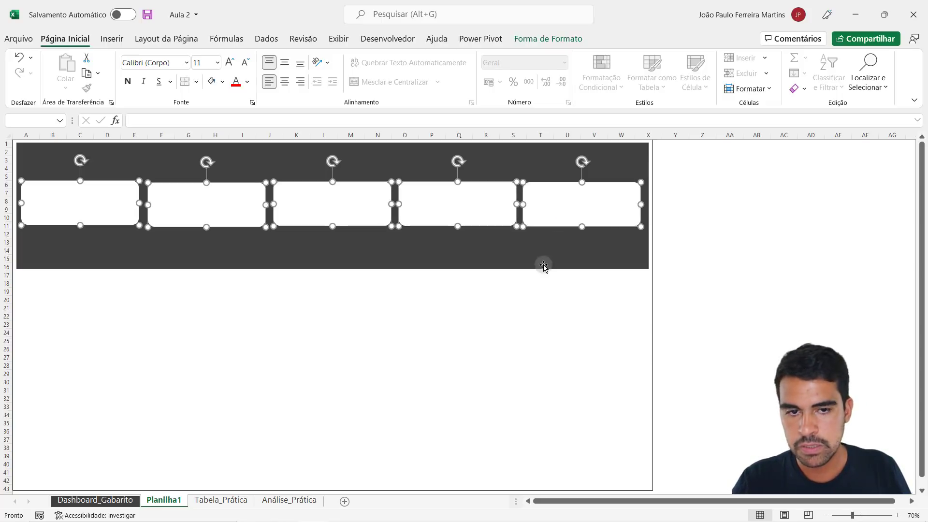
pyautogui.click(376, 333)
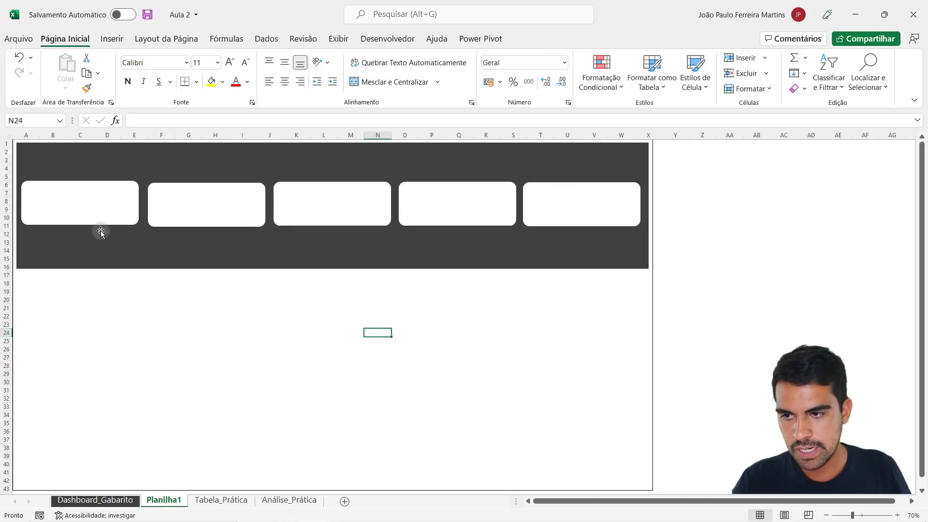
# - Nudge the five white cards one by one to uneven vertical positions within the dark header
pyautogui.moveTo(80, 209); pyautogui.dragTo(81, 207)
pyautogui.moveTo(197, 219); pyautogui.dragTo(195, 216)
pyautogui.moveTo(338, 211); pyautogui.dragTo(335, 205)
pyautogui.moveTo(472, 207); pyautogui.dragTo(470, 211)
pyautogui.moveTo(552, 202); pyautogui.dragTo(549, 199)
pyautogui.moveTo(187, 205); pyautogui.dragTo(189, 210)
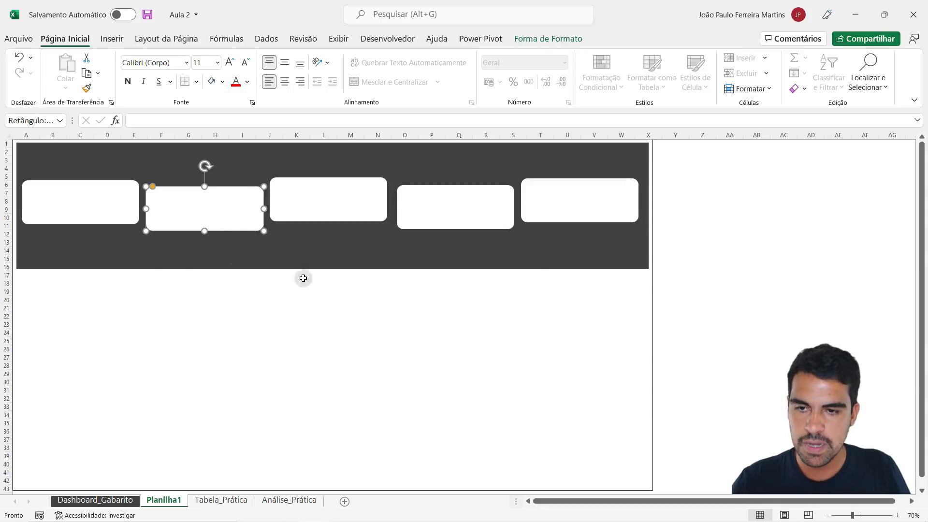
pyautogui.click(308, 306)
pyautogui.click(309, 201)
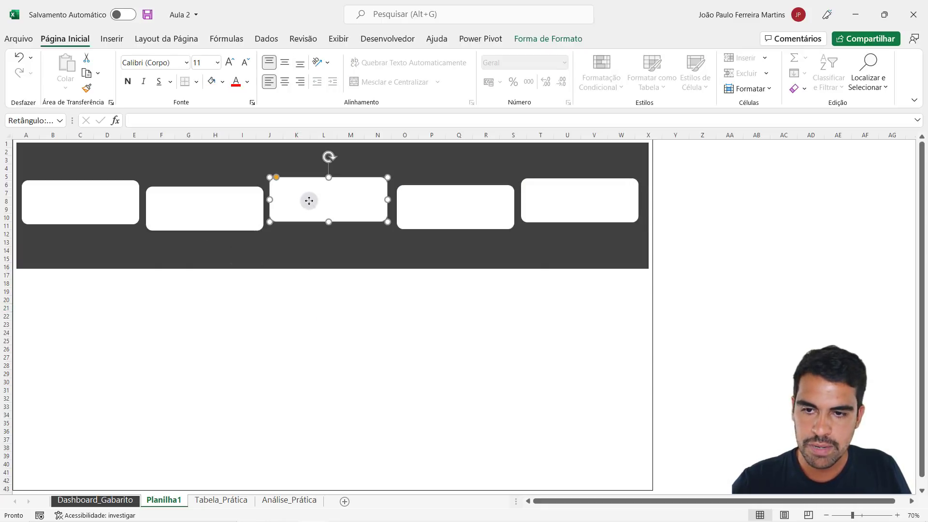
pyautogui.click(476, 210)
pyautogui.click(570, 204)
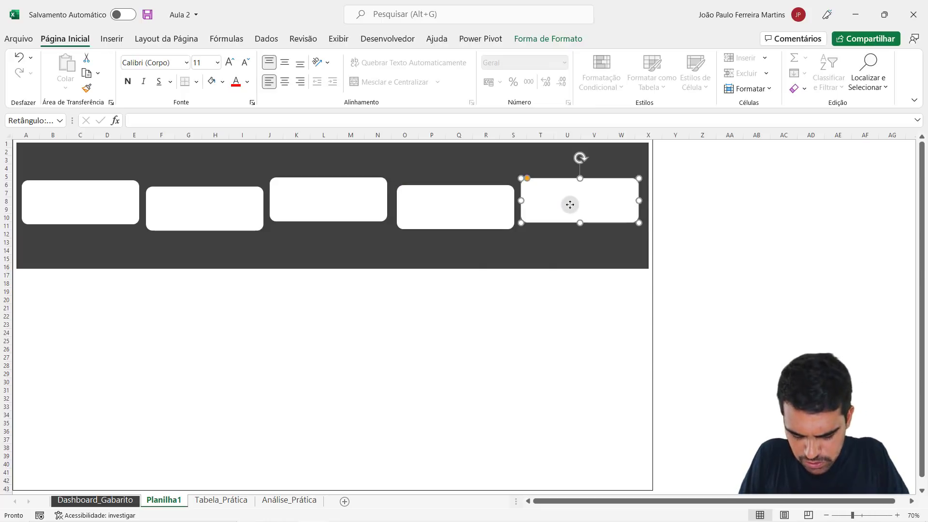
# - Select all five white cards together and align them with each other using Alinhar ao Meio
pyautogui.click(74, 198)
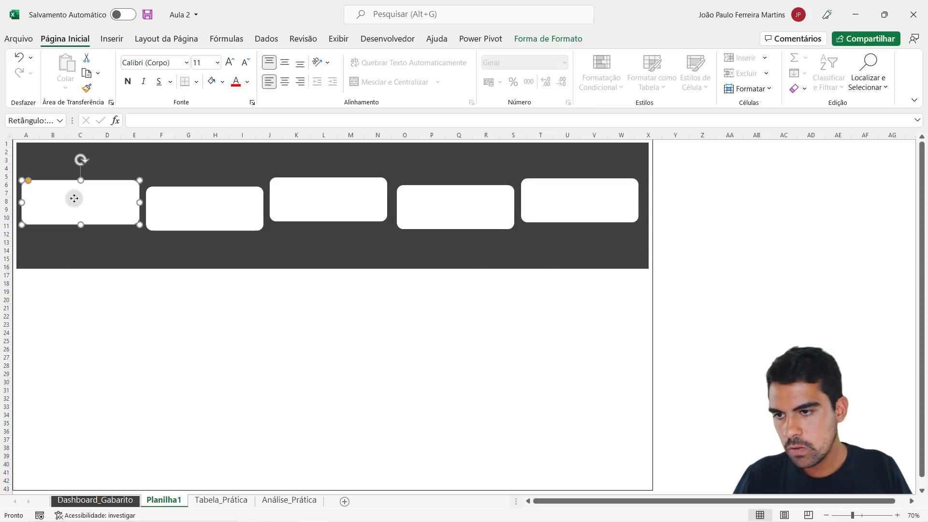
pyautogui.keyDown('shift'); pyautogui.click(208, 208); pyautogui.keyUp('shift')
pyautogui.keyDown('shift'); pyautogui.click(311, 199); pyautogui.keyUp('shift')
pyautogui.keyDown('shift'); pyautogui.click(474, 211); pyautogui.keyUp('shift')
pyautogui.keyDown('shift'); pyautogui.click(577, 204); pyautogui.keyUp('shift')
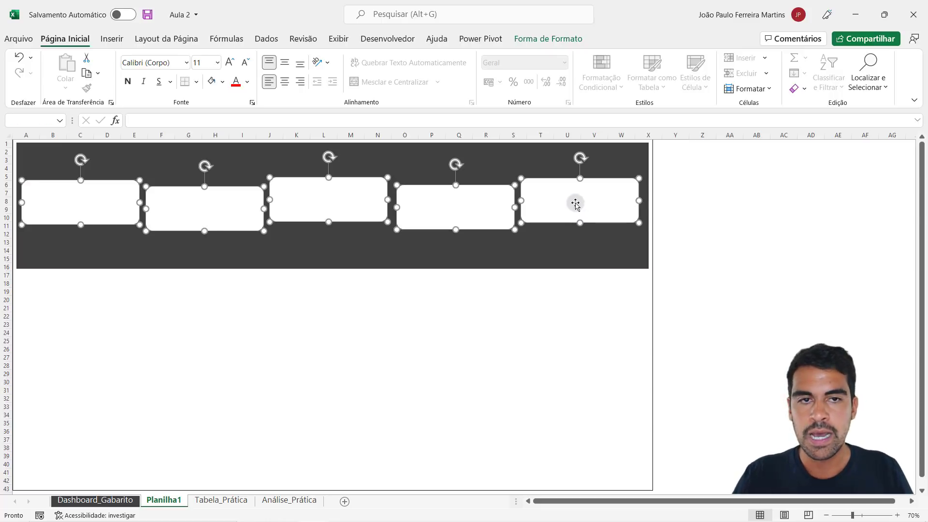
pyautogui.click(553, 41)
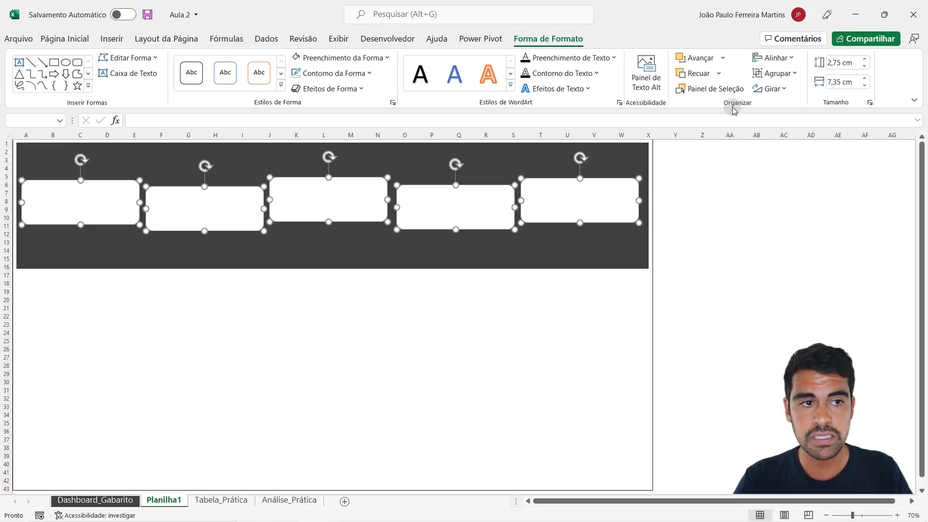
pyautogui.click(783, 59)
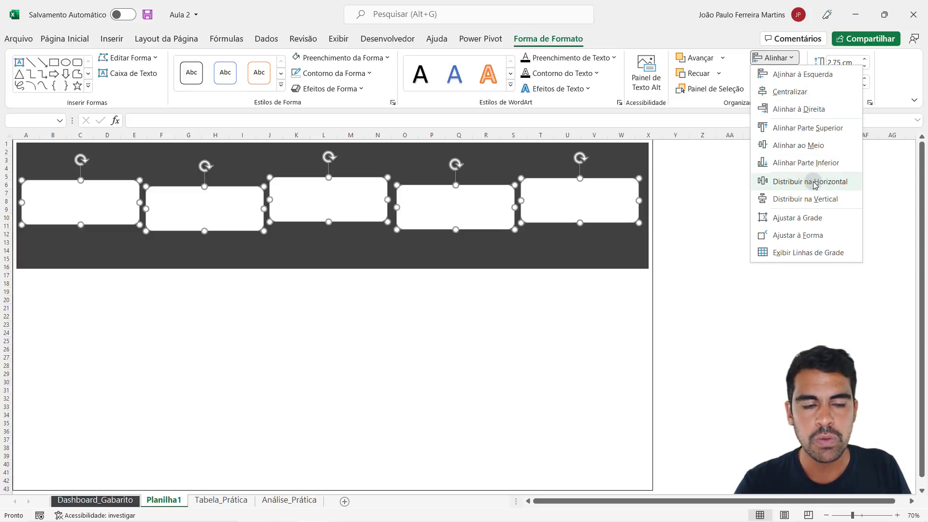
pyautogui.click(806, 145)
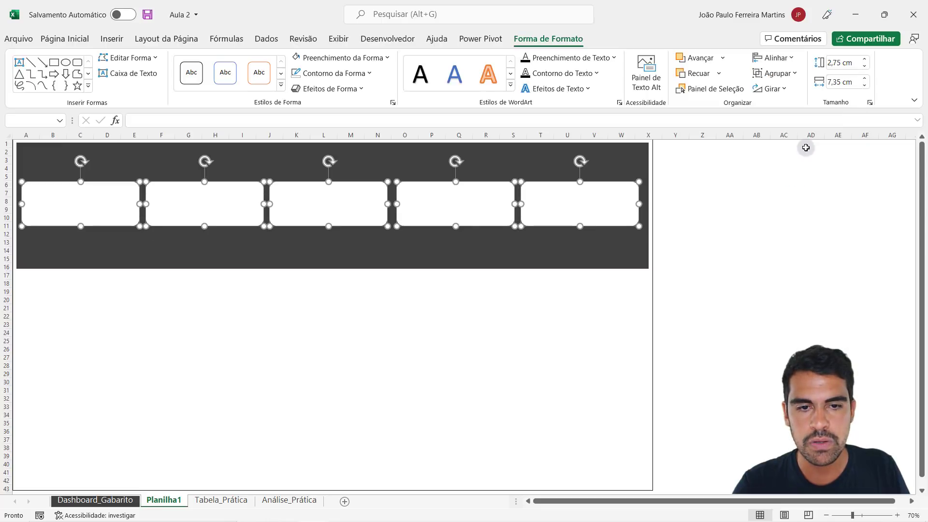
pyautogui.click(778, 59)
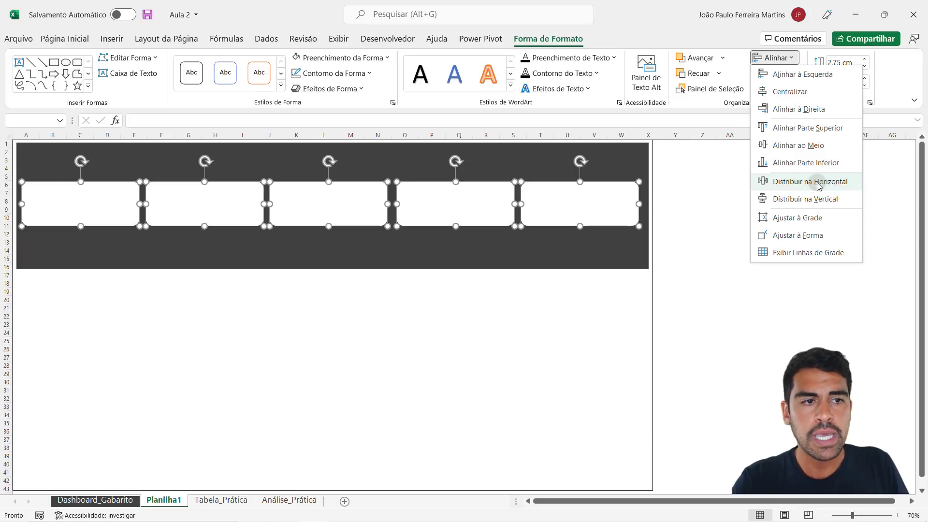
pyautogui.click(694, 326)
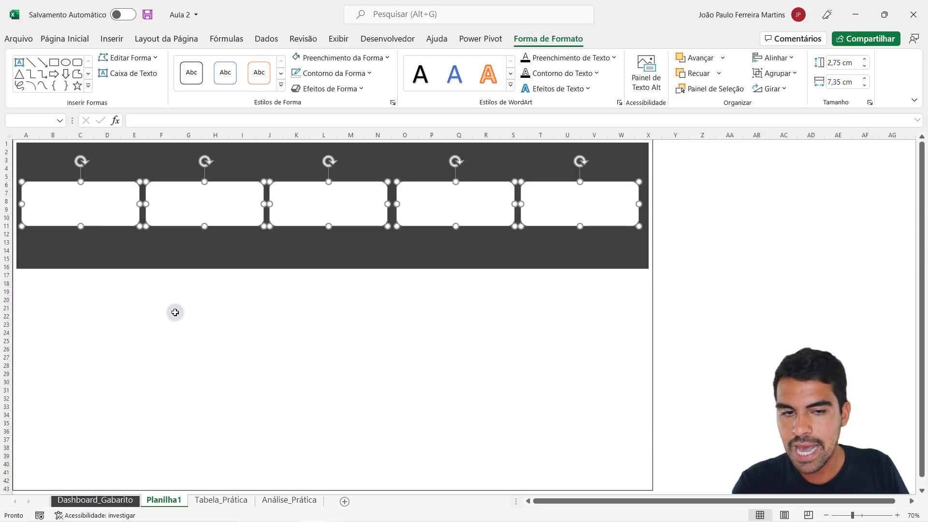
pyautogui.click(213, 323)
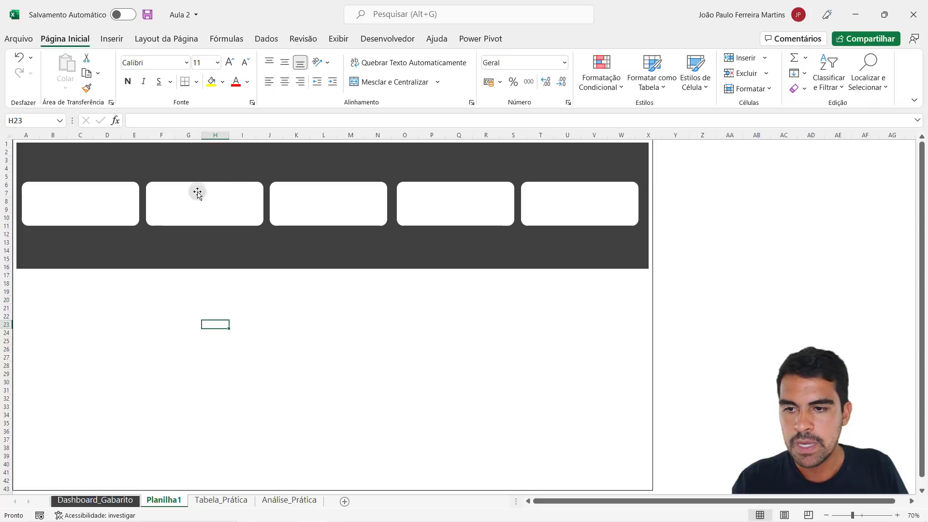
# - Move the five cards one by one to uneven heights and spacing, with the rightmost card close to the header's right edge
pyautogui.moveTo(551, 198); pyautogui.dragTo(557, 198)
pyautogui.moveTo(465, 201); pyautogui.dragTo(472, 201)
pyautogui.moveTo(356, 203); pyautogui.dragTo(368, 194)
pyautogui.moveTo(237, 211); pyautogui.dragTo(247, 216)
pyautogui.moveTo(105, 201); pyautogui.dragTo(106, 187)
pyautogui.click(474, 350)
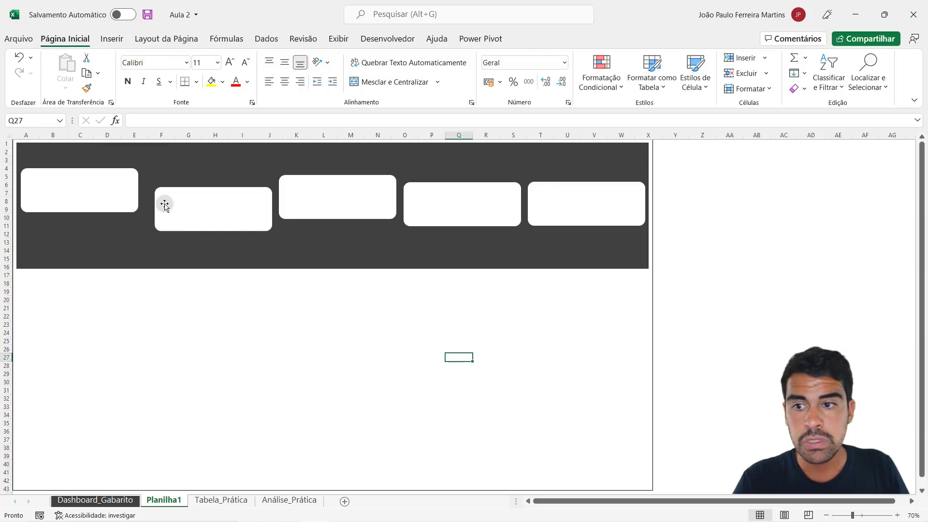
pyautogui.click(107, 193)
pyautogui.click(187, 203)
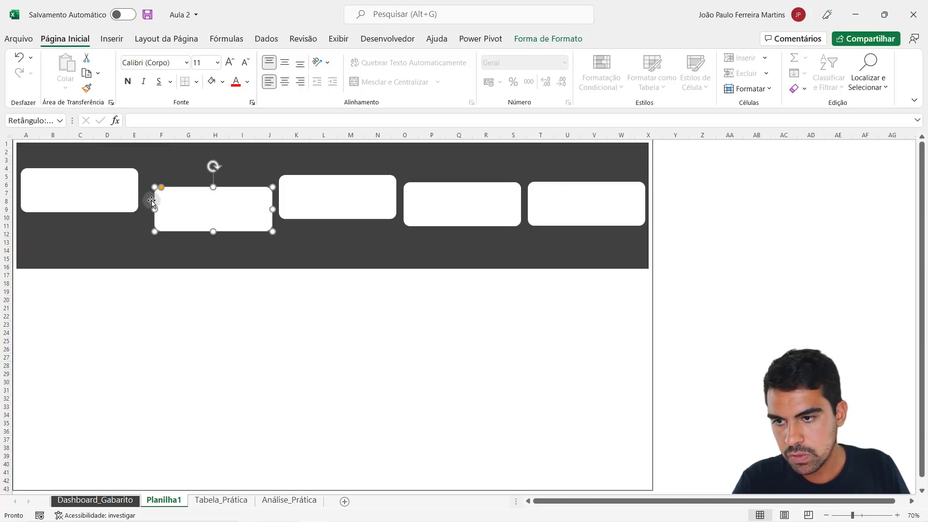
pyautogui.click(129, 194)
pyautogui.click(174, 193)
pyautogui.click(110, 195)
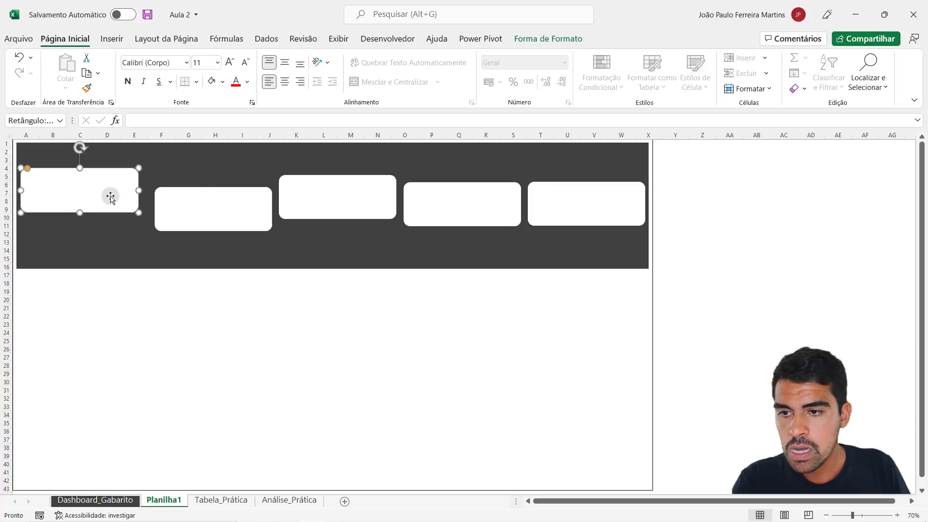
pyautogui.click(481, 200)
pyautogui.click(578, 208)
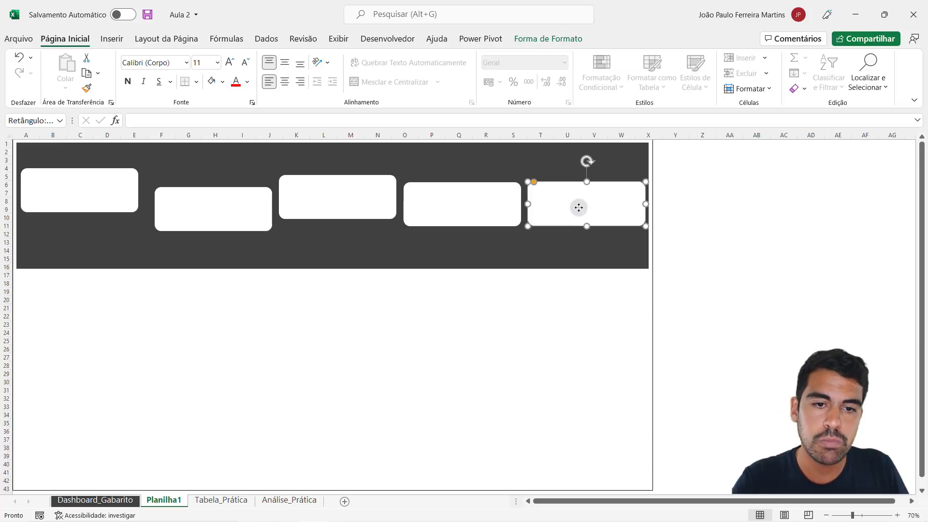
pyautogui.click(488, 204)
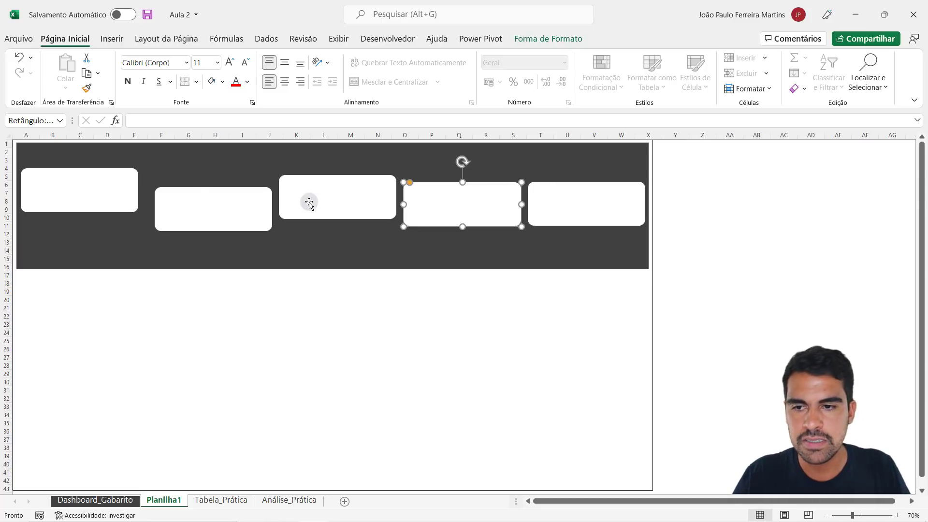
# - Select all five misaligned cards together, align them with Alinhar ao Meio and space them evenly with Distribuir na Horizontal
pyautogui.click(51, 187)
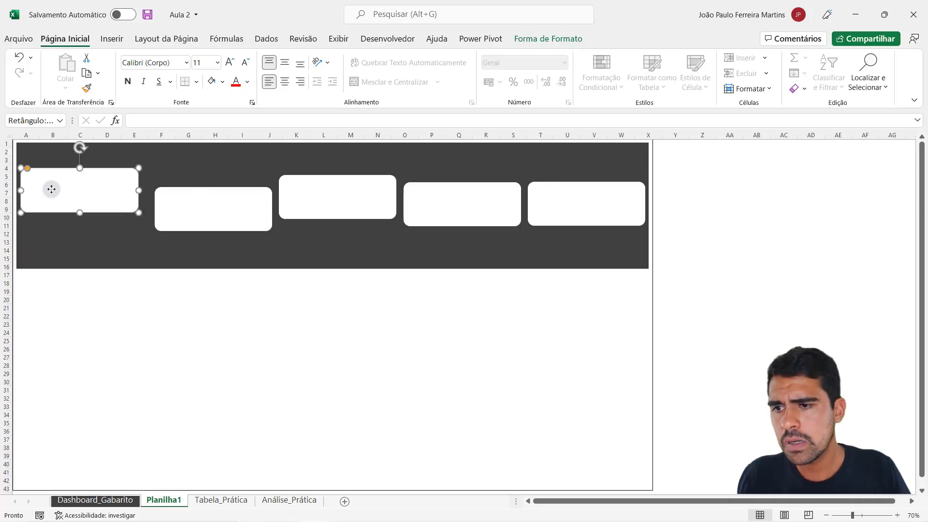
pyautogui.keyDown('shift'); pyautogui.click(214, 220); pyautogui.keyUp('shift')
pyautogui.keyDown('shift'); pyautogui.click(323, 201); pyautogui.keyUp('shift')
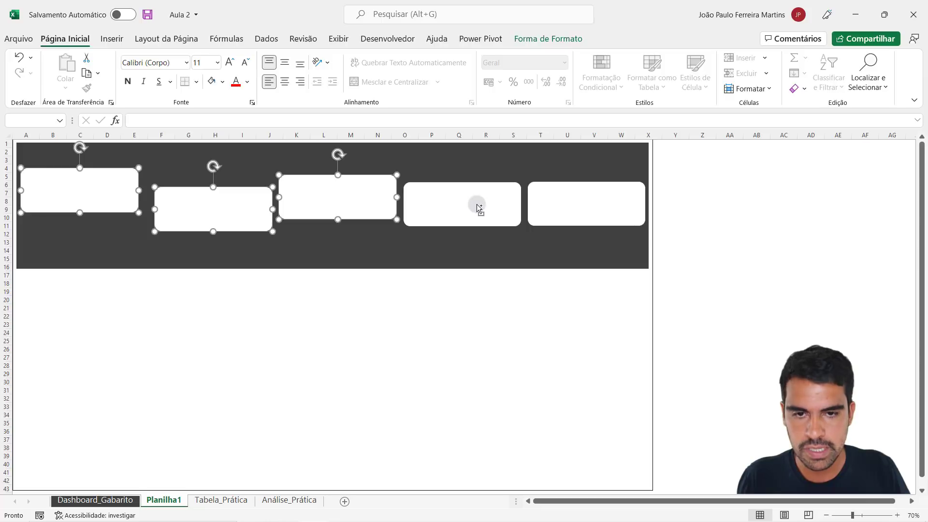
pyautogui.keyDown('shift'); pyautogui.click(478, 208); pyautogui.keyUp('shift')
pyautogui.keyDown('shift'); pyautogui.click(572, 207); pyautogui.keyUp('shift')
pyautogui.click(573, 41)
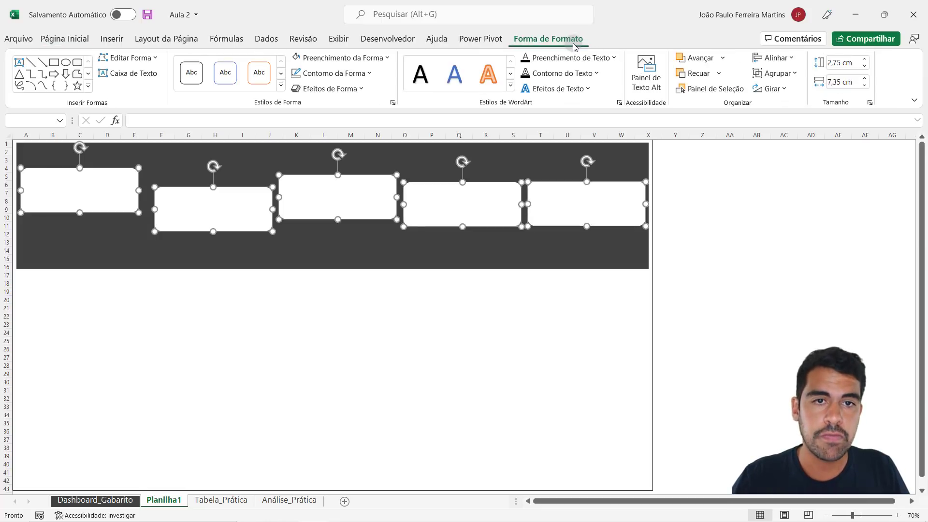
pyautogui.click(778, 59)
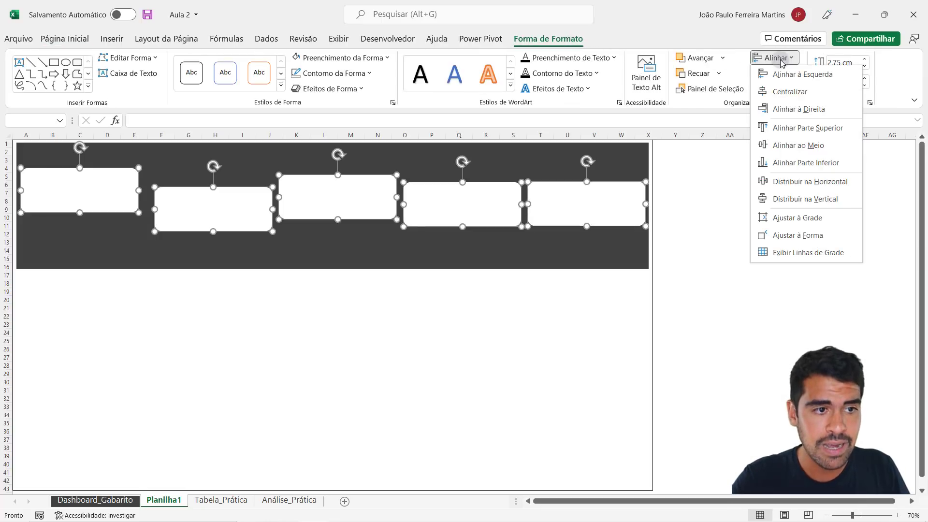
pyautogui.click(798, 146)
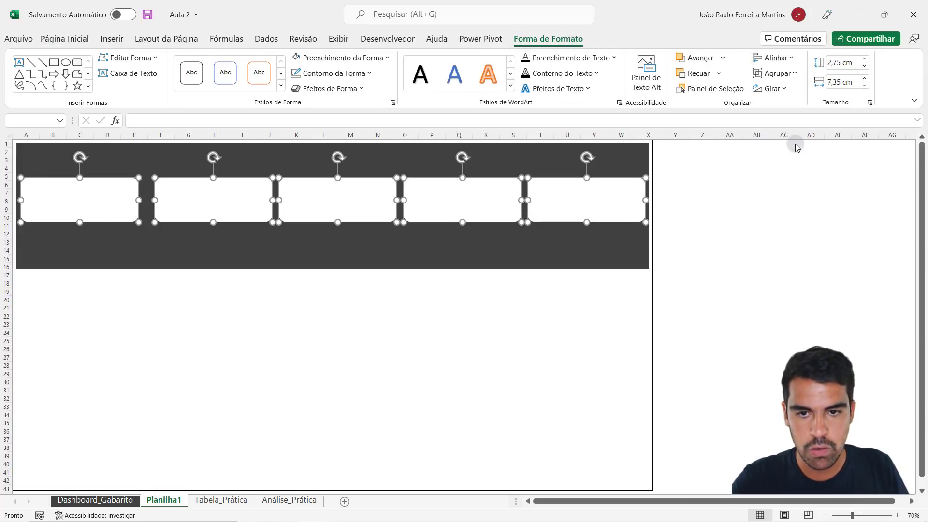
pyautogui.click(783, 59)
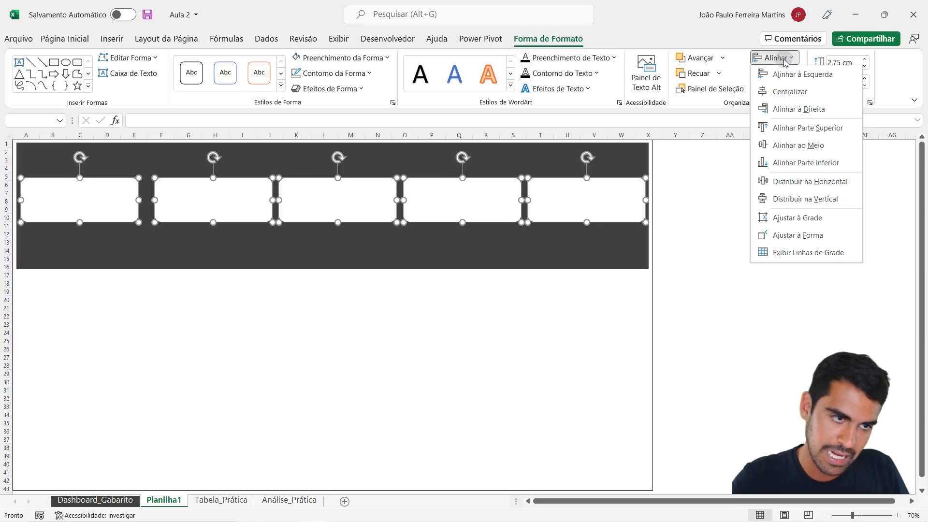
pyautogui.click(803, 182)
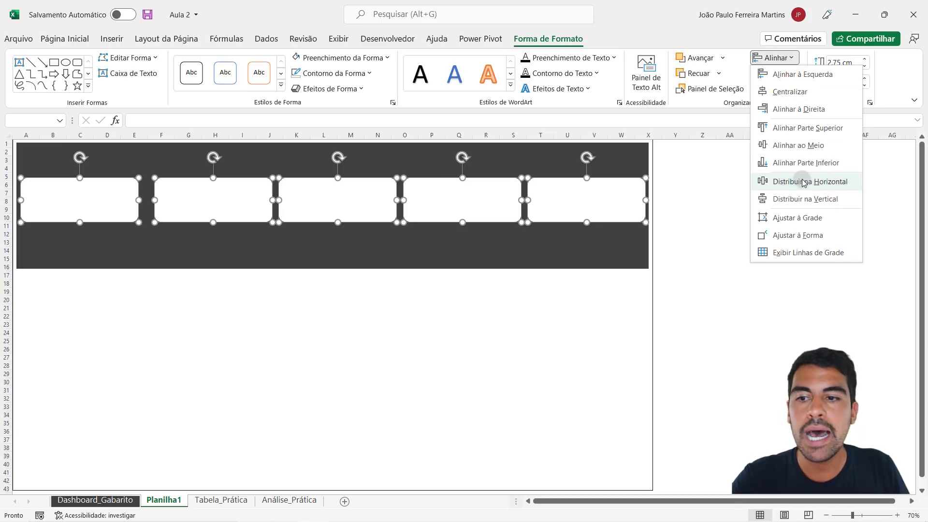
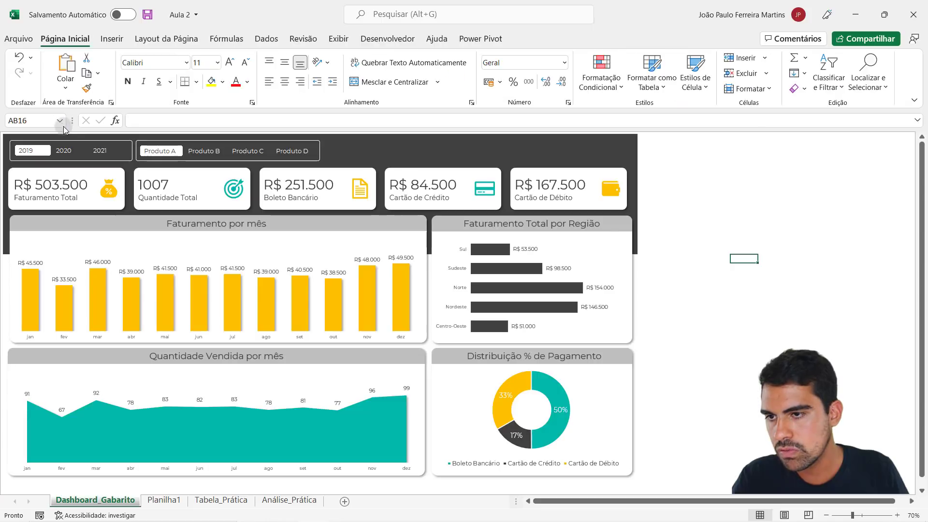
# - Test the year and product filters on Dashboard_Gabarito, ending with 2019 and Produto D, and return to Planilha1
pyautogui.click(63, 151)
pyautogui.click(102, 151)
pyautogui.click(64, 151)
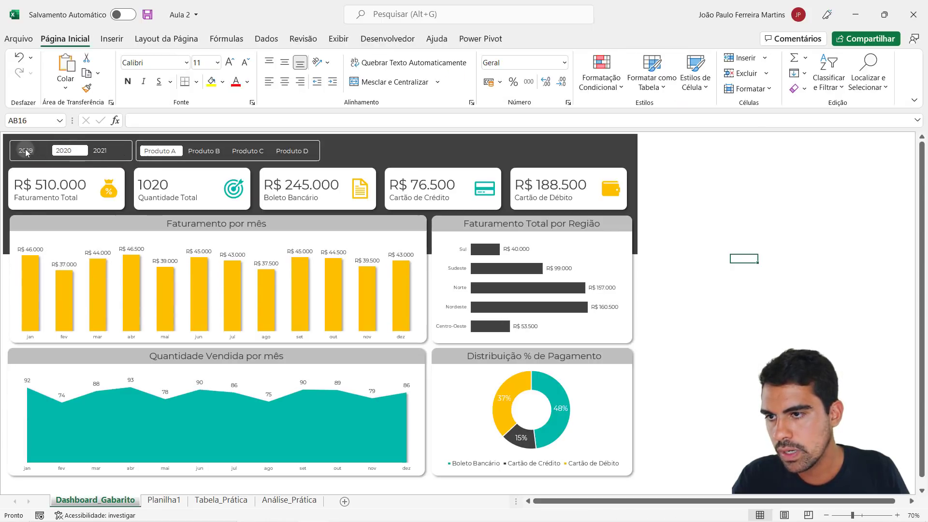
pyautogui.click(27, 150)
pyautogui.click(203, 151)
pyautogui.click(248, 151)
pyautogui.click(292, 151)
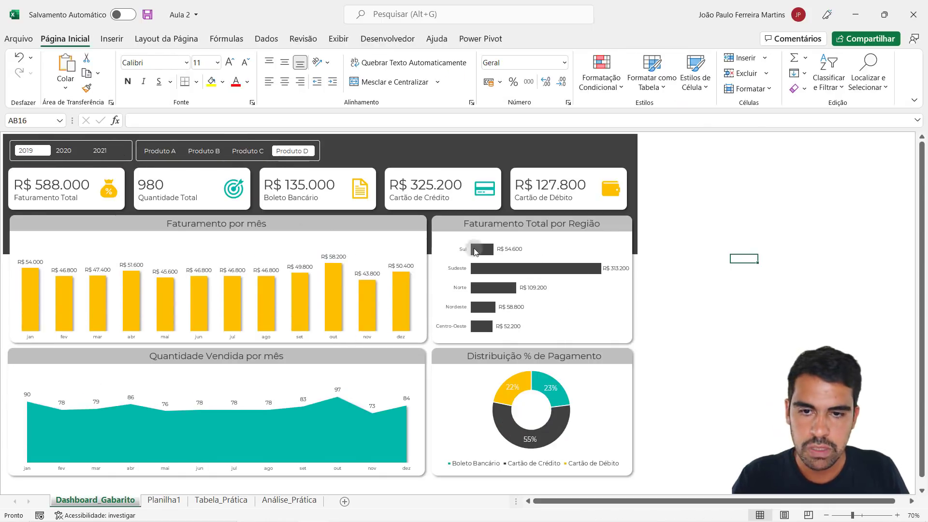
pyautogui.click(173, 495)
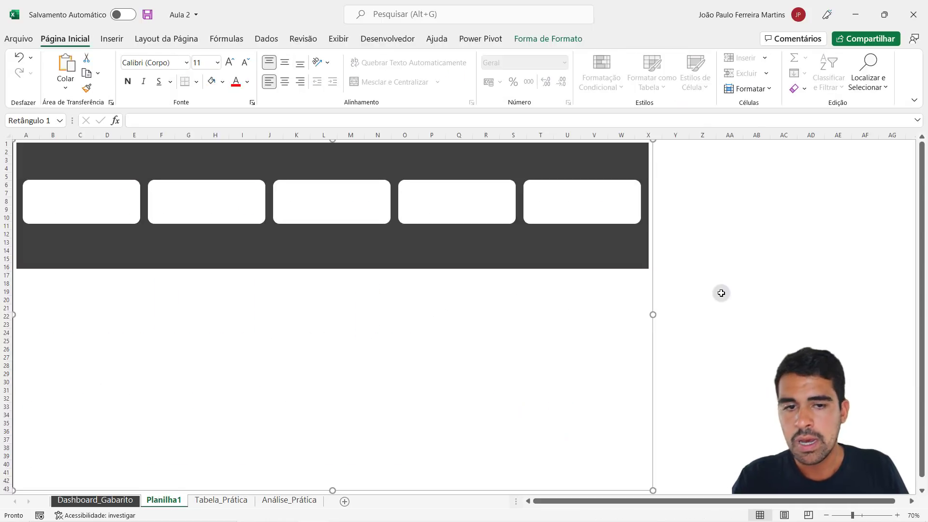
pyautogui.click(722, 291)
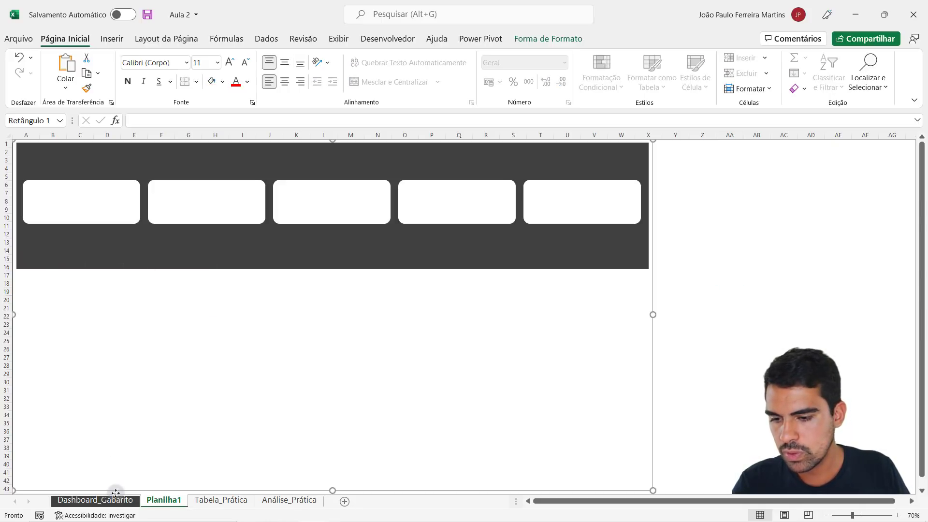
# - On Dashboard_Gabarito, move the background panel behind the Faturamento por mês chart aside to inspect it, and restore its original position
pyautogui.click(114, 499)
pyautogui.click(385, 227)
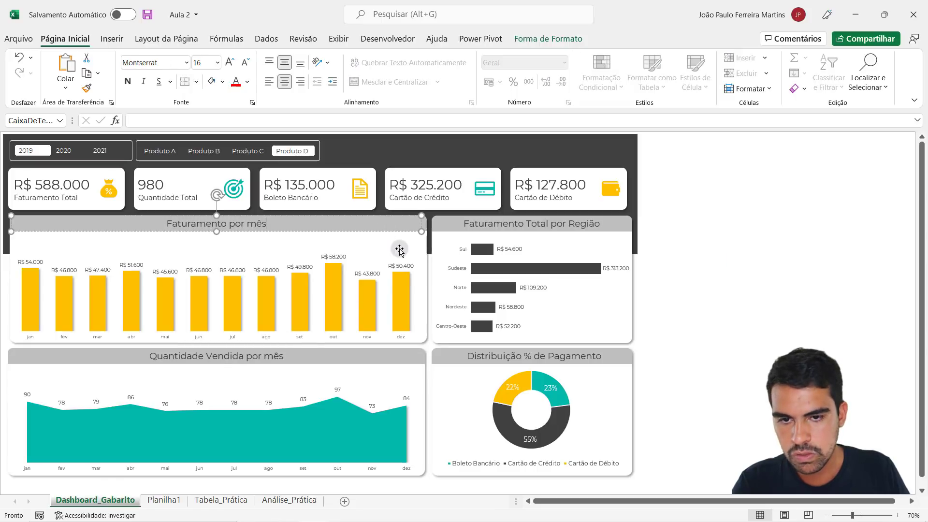
pyautogui.click(400, 248)
pyautogui.click(423, 236)
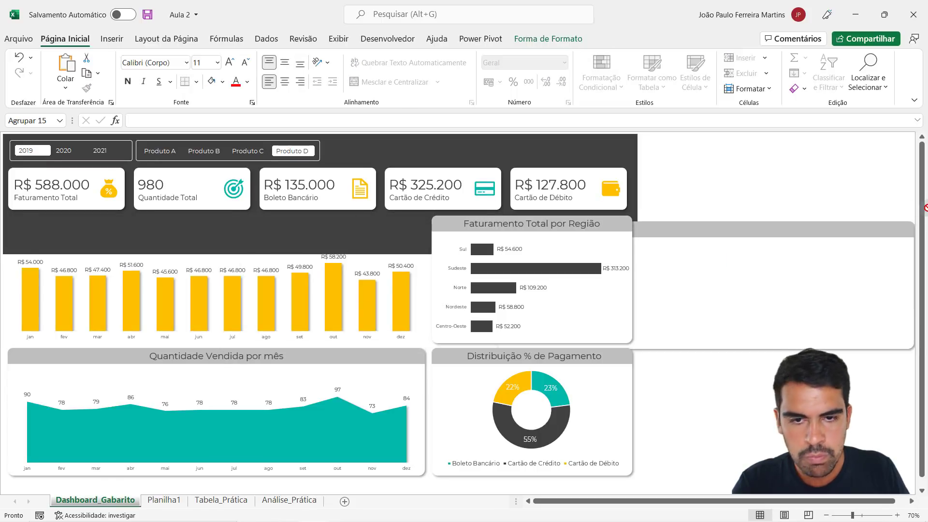
pyautogui.hscroll(2, 423, 233)
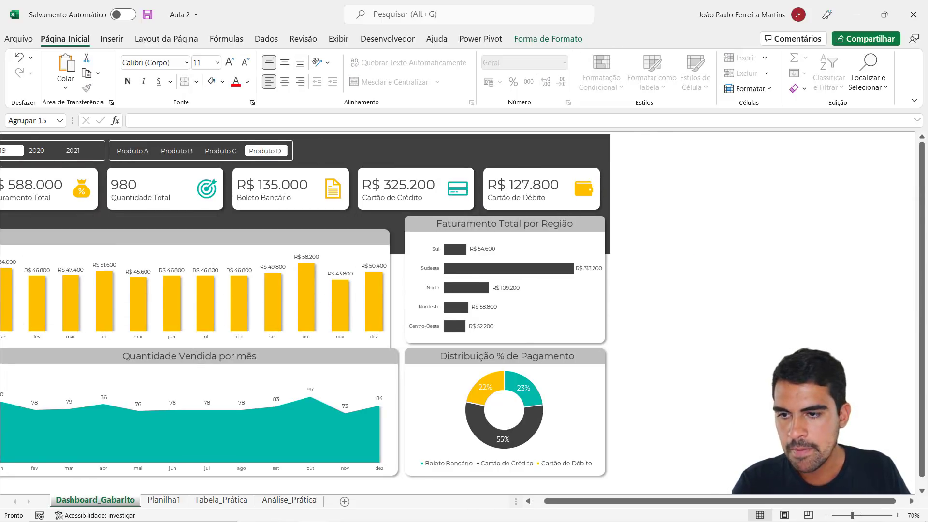
pyautogui.hscroll(-2, 504, 240)
pyautogui.moveTo(524, 223); pyautogui.dragTo(420, 232)
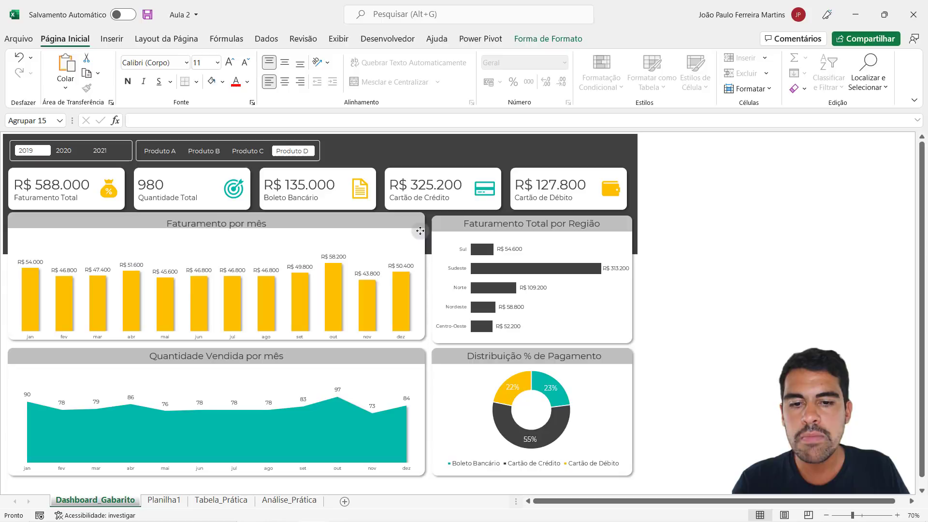
pyautogui.click(765, 296)
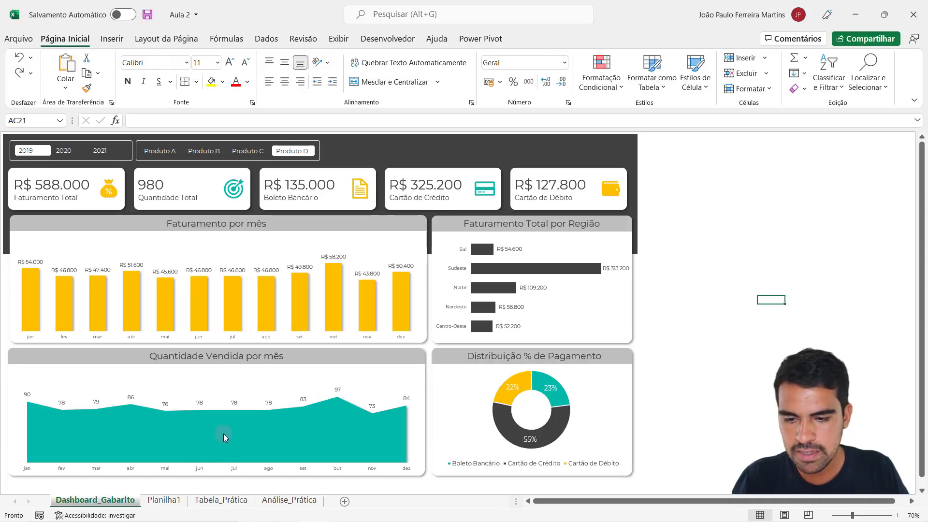
# - On Planilha1, draw a rounded-corner rectangle about 21.7 cm wide and 8.9 cm high below the cards, overlapping the header's lower edge
pyautogui.click(164, 499)
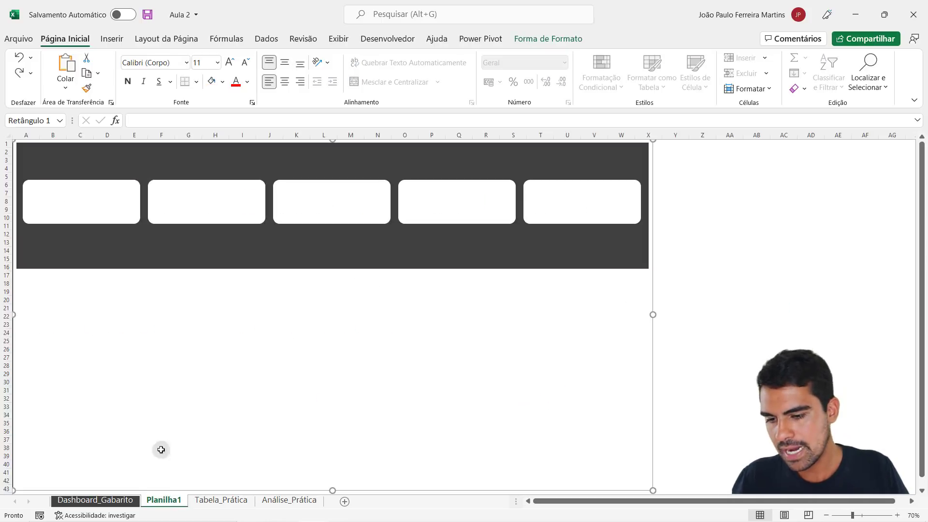
pyautogui.click(115, 41)
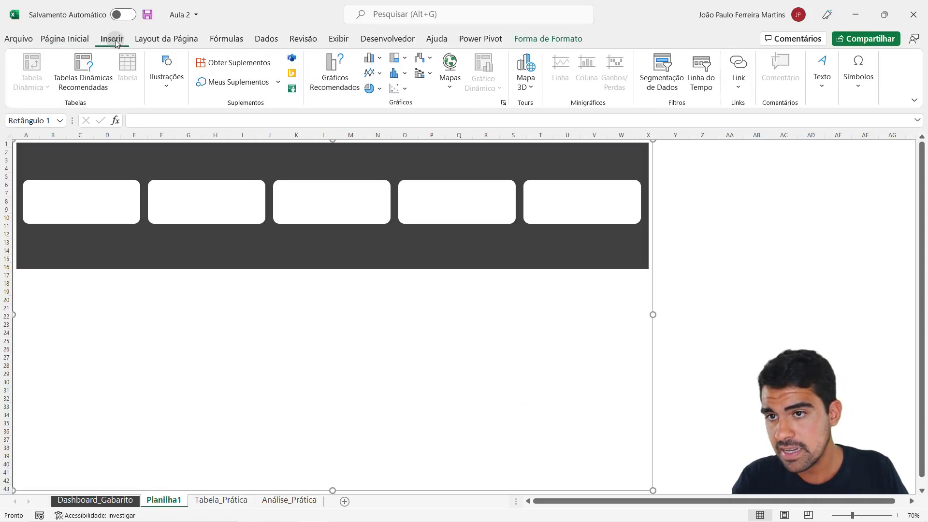
pyautogui.click(166, 76)
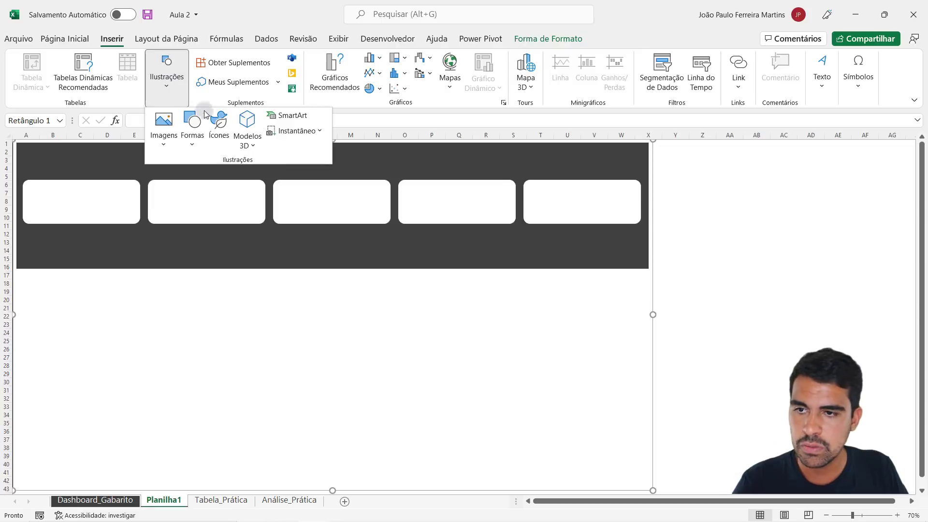
pyautogui.click(196, 133)
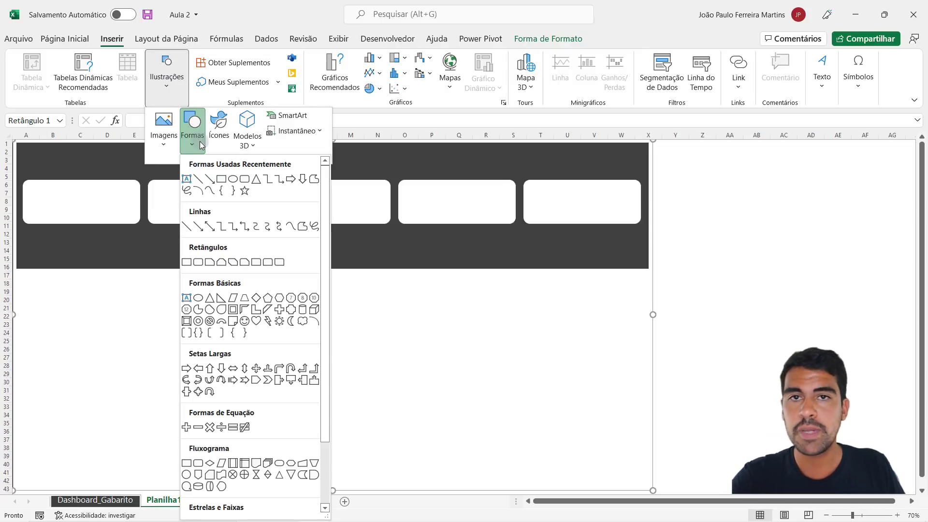
pyautogui.click(200, 264)
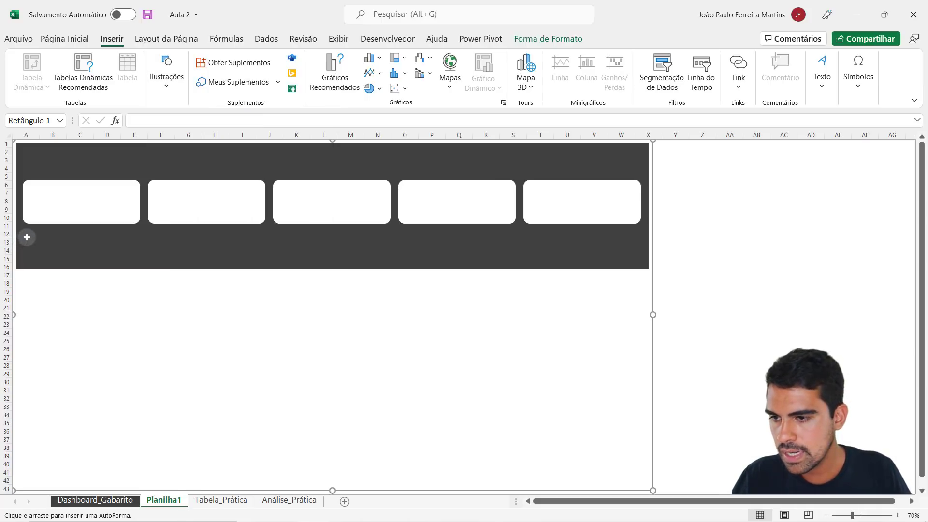
pyautogui.moveTo(27, 237); pyautogui.dragTo(373, 380)
pyautogui.click(676, 316)
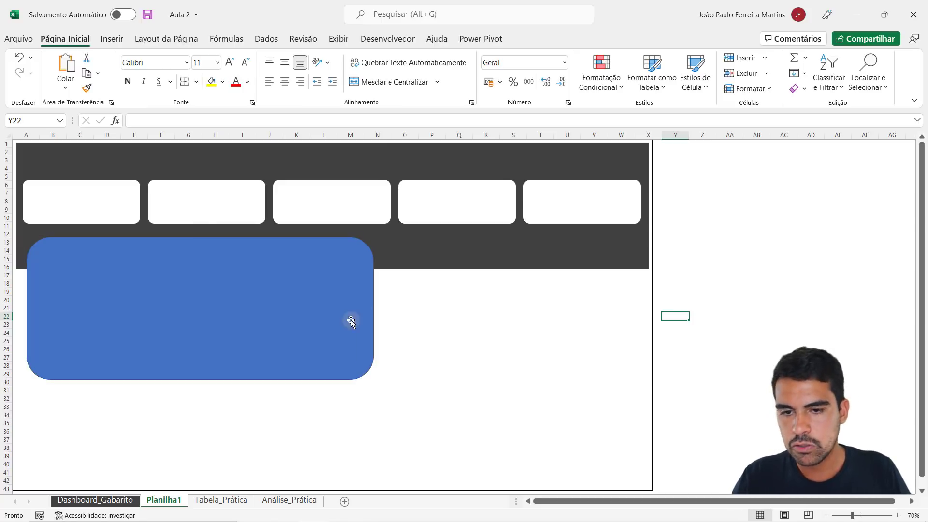
# - Move the blue rectangle just below the cards near the first card's left edge and resize it to about 26.85 × 9 cm
pyautogui.moveTo(190, 294)
pyautogui.mouseDown()
pyautogui.moveTo(182, 292)
pyautogui.moveTo(202, 283)
pyautogui.mouseUp()
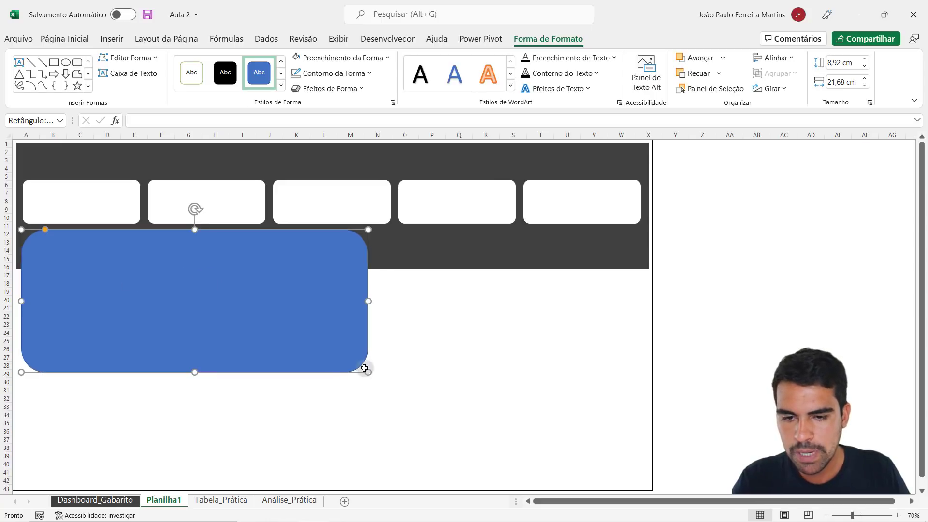
pyautogui.moveTo(368, 372)
pyautogui.mouseDown()
pyautogui.moveTo(393, 379)
pyautogui.moveTo(358, 374)
pyautogui.mouseUp()
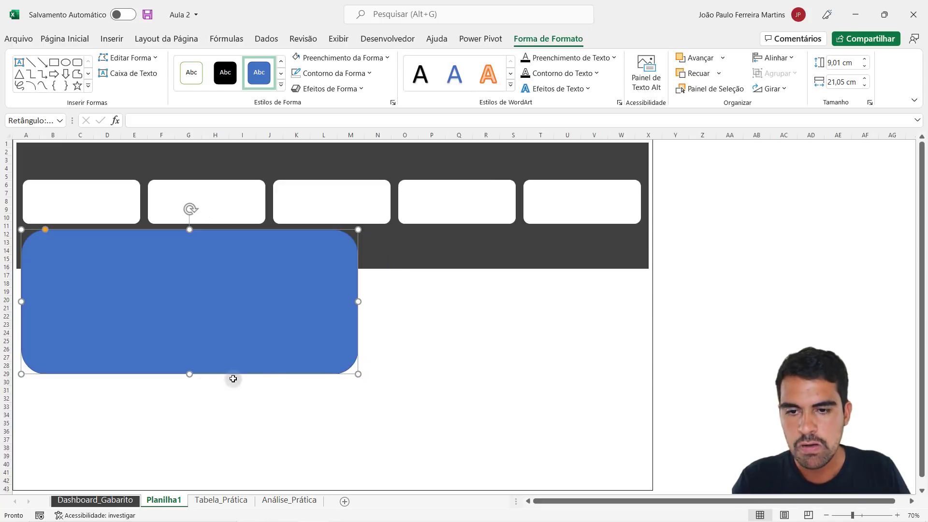
pyautogui.click(125, 498)
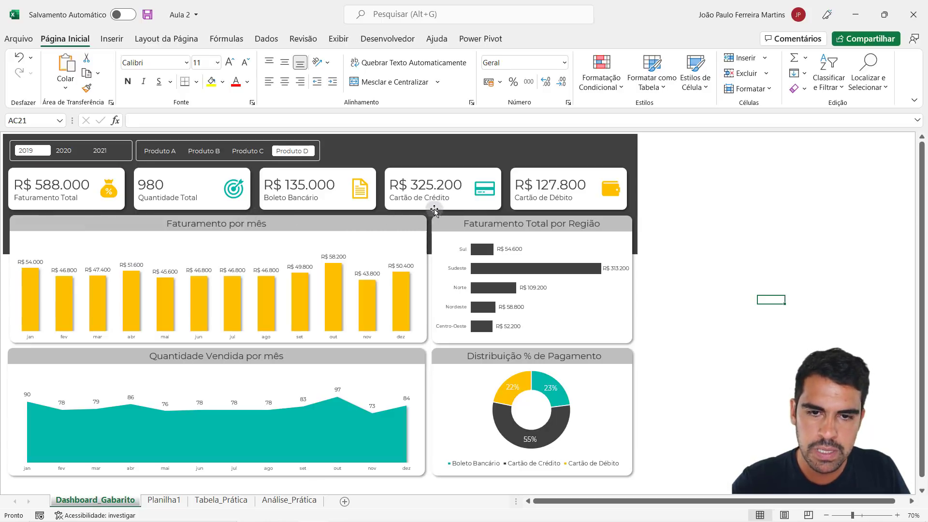
pyautogui.click(163, 499)
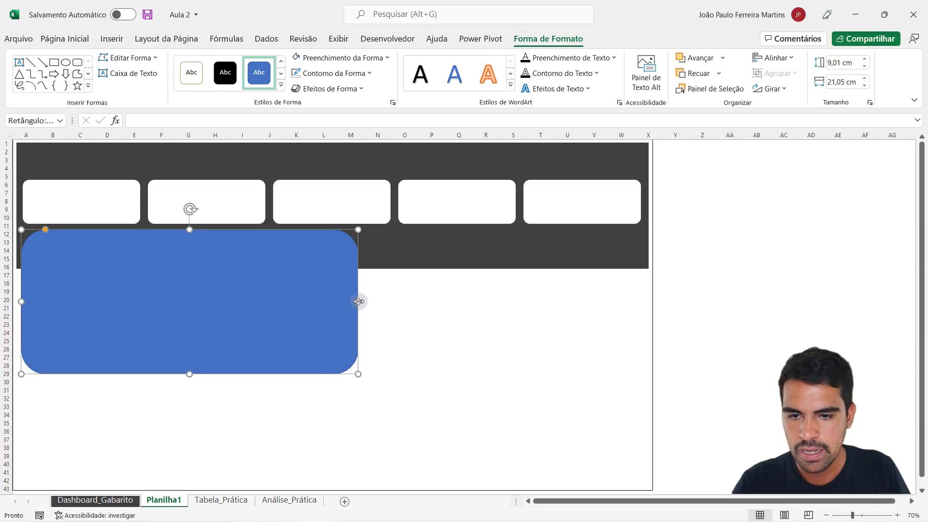
pyautogui.moveTo(358, 301); pyautogui.dragTo(450, 301)
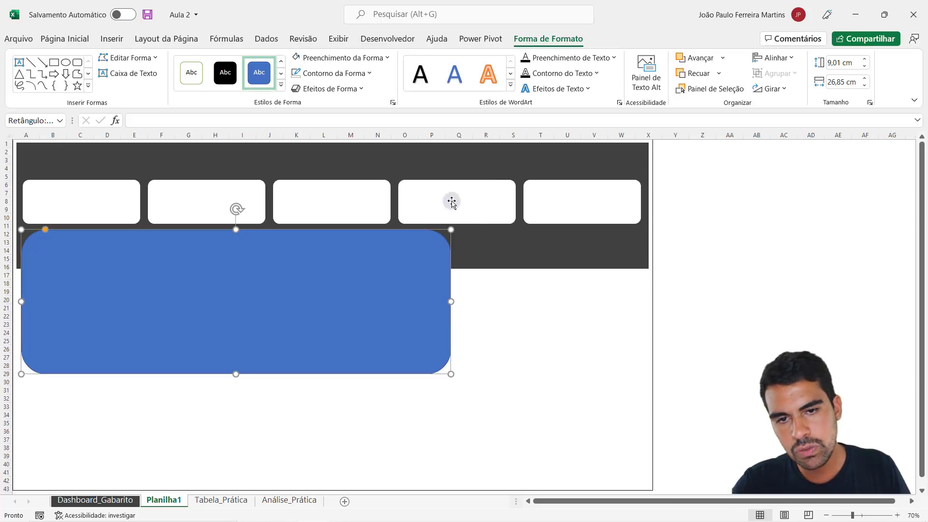
pyautogui.click(702, 258)
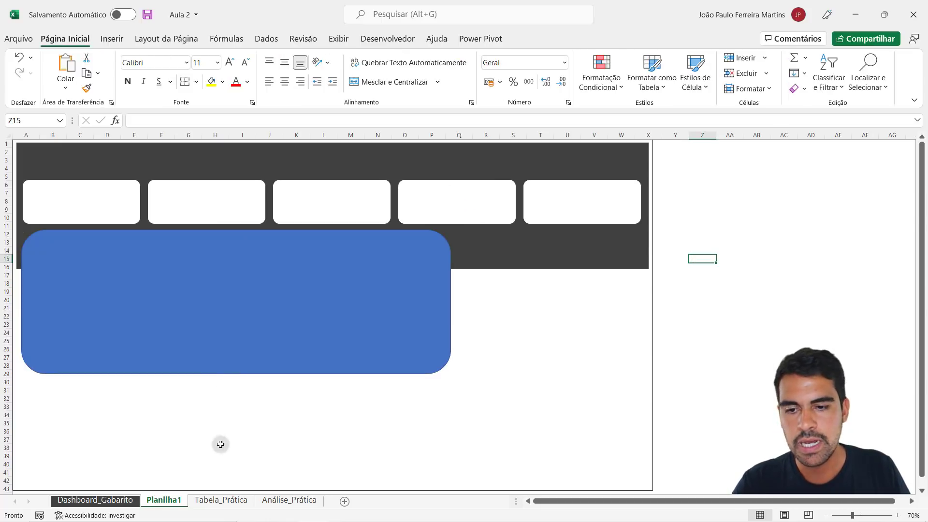
# - Compare with Dashboard_Gabarito, try a copy of the blue rectangle directly beneath the original to check the fit, and delete the copy
pyautogui.click(126, 501)
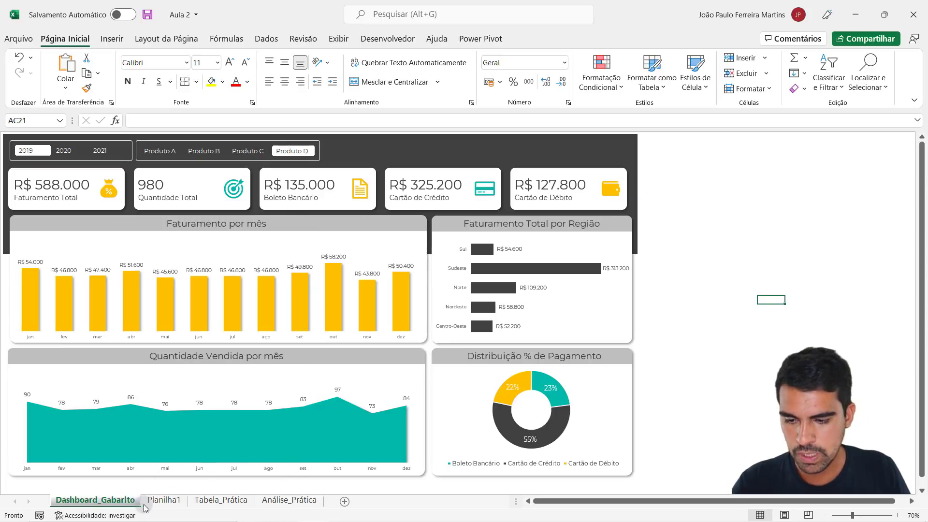
pyautogui.click(164, 500)
pyautogui.click(231, 322)
pyautogui.moveTo(245, 298); pyautogui.dragTo(272, 387)
pyautogui.scroll(-1, 279, 312)
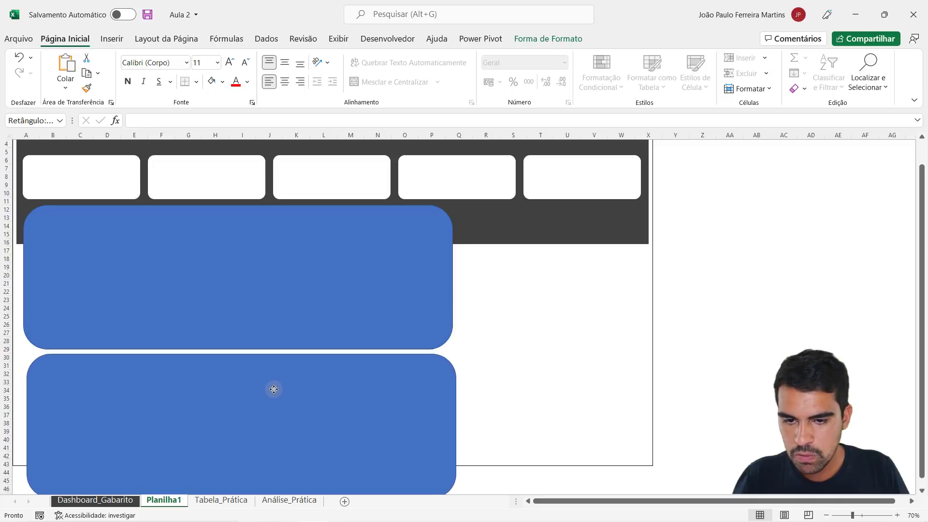
pyautogui.scroll(-1, 272, 388)
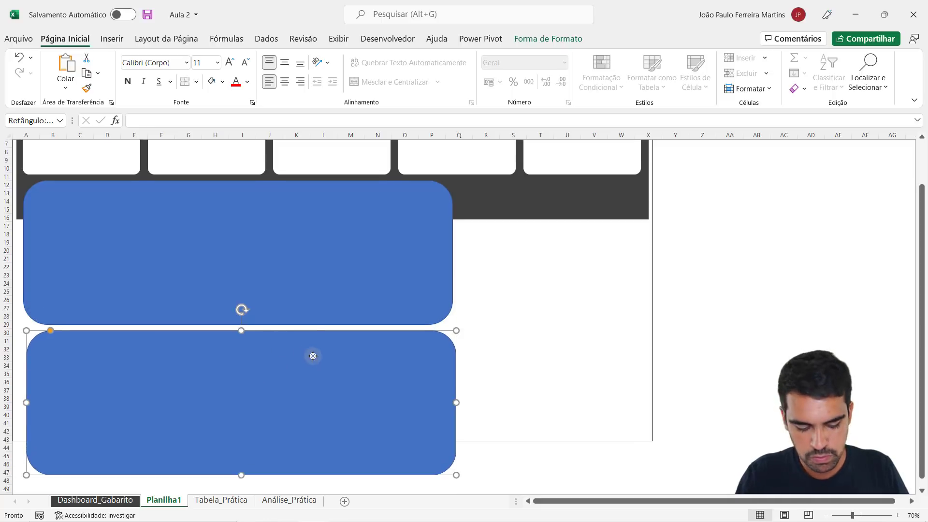
pyautogui.press('Delete')
# - Shorten the blue rectangle in two attempts, checking each height with a duplicate placed beneath it, and remove each duplicate
pyautogui.click(290, 255)
pyautogui.moveTo(238, 325); pyautogui.dragTo(237, 314)
pyautogui.moveTo(286, 247); pyautogui.dragTo(287, 363)
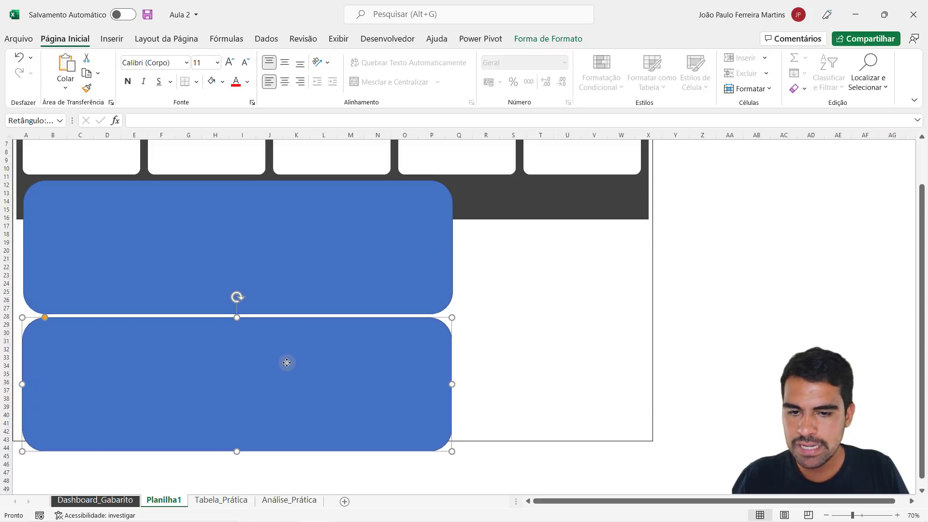
pyautogui.hotkey('ctrl', 'z')
pyautogui.moveTo(238, 311); pyautogui.dragTo(238, 307)
pyautogui.hotkey('ctrl', 'd')
pyautogui.moveTo(289, 263); pyautogui.dragTo(286, 371)
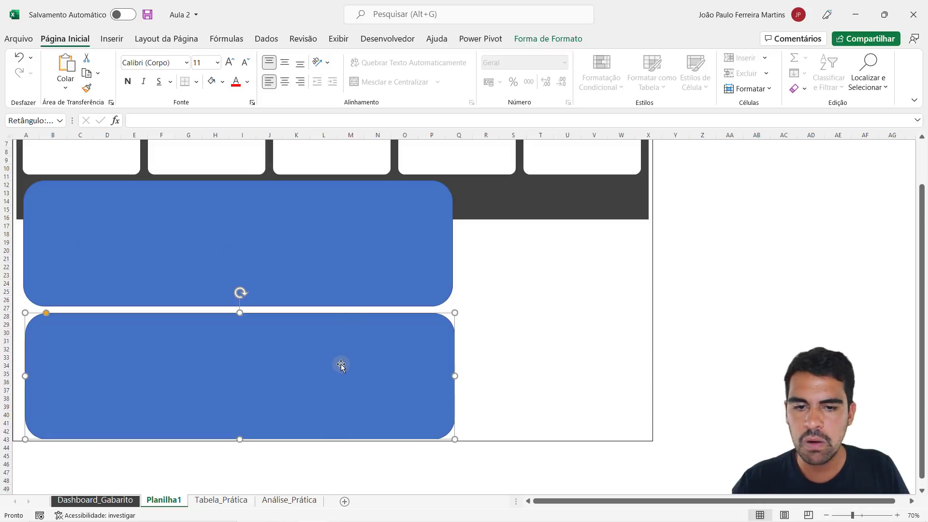
pyautogui.press('Delete')
# - Adjust the blue rectangle's lower edge to give it a height of about 7.9 cm
pyautogui.click(303, 268)
pyautogui.moveTo(237, 306); pyautogui.dragTo(237, 310)
pyautogui.scroll(2, 286, 280)
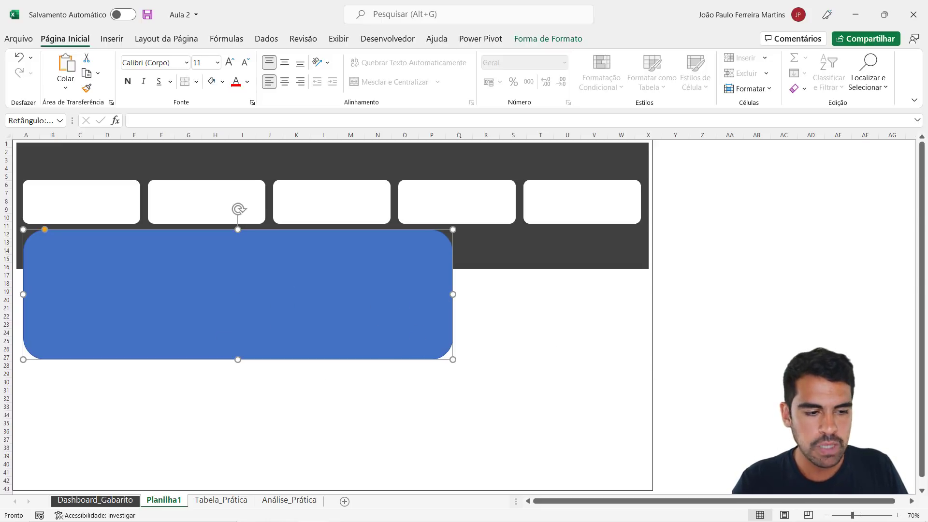
# - Reduce the blue rectangle's corner rounding to roughly match the white cards' corners
pyautogui.click(898, 515)
pyautogui.click(897, 515)
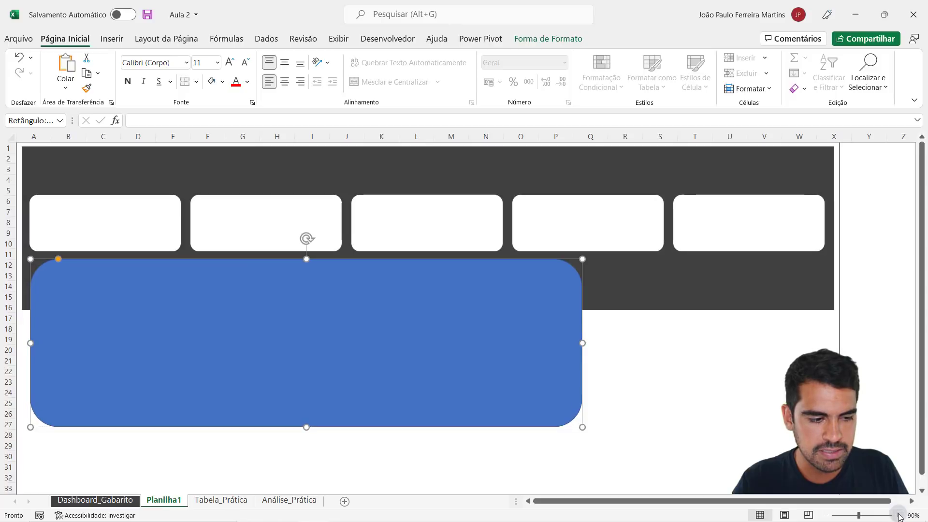
pyautogui.click(897, 515)
pyautogui.click(897, 515)
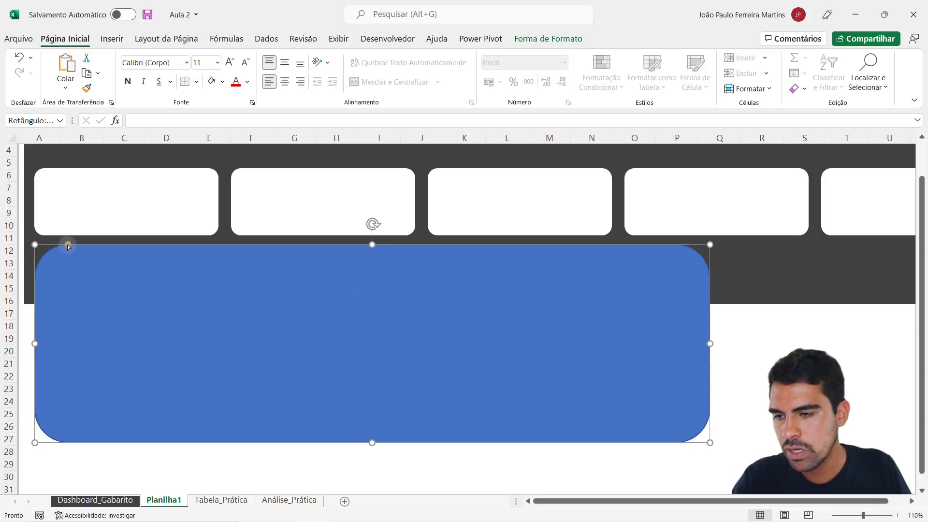
pyautogui.moveTo(68, 247); pyautogui.dragTo(43, 246)
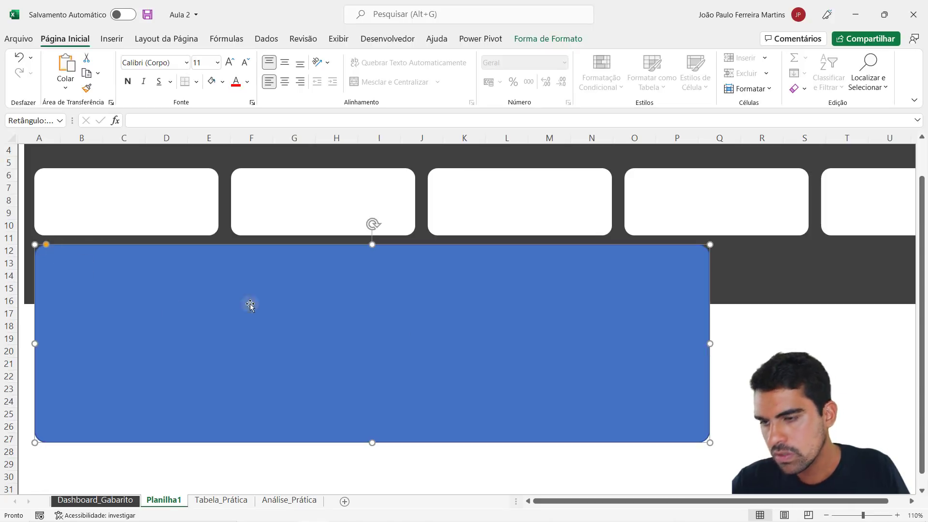
pyautogui.click(757, 375)
# - Remove the blue rectangle's outline with Sem Contorno
pyautogui.click(429, 288)
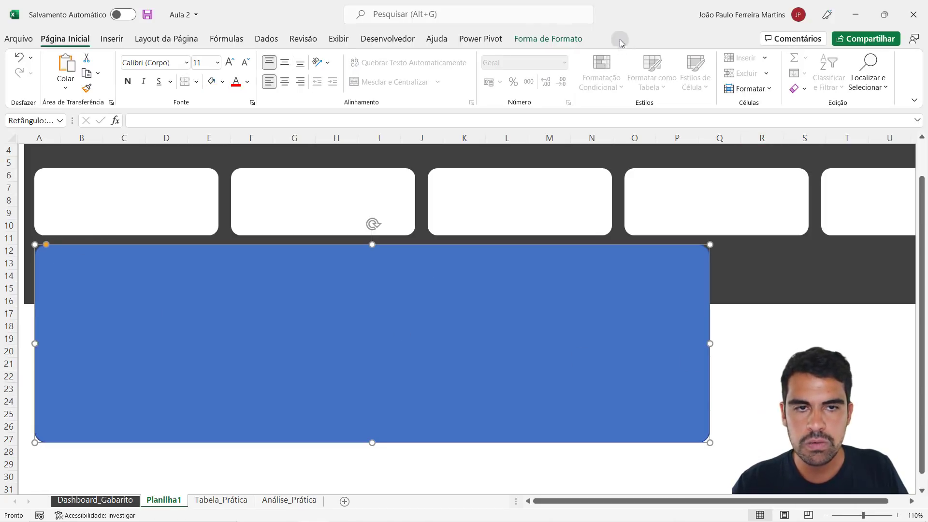
pyautogui.click(528, 39)
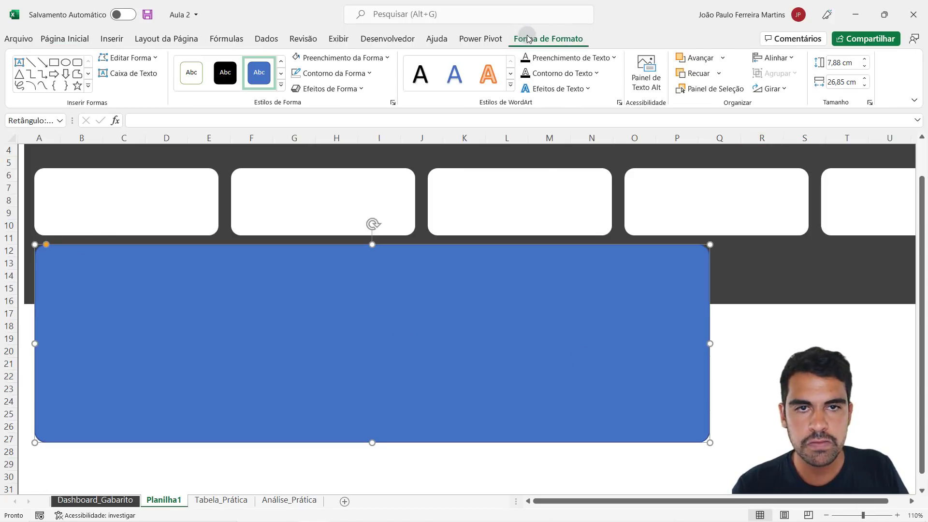
pyautogui.click(363, 73)
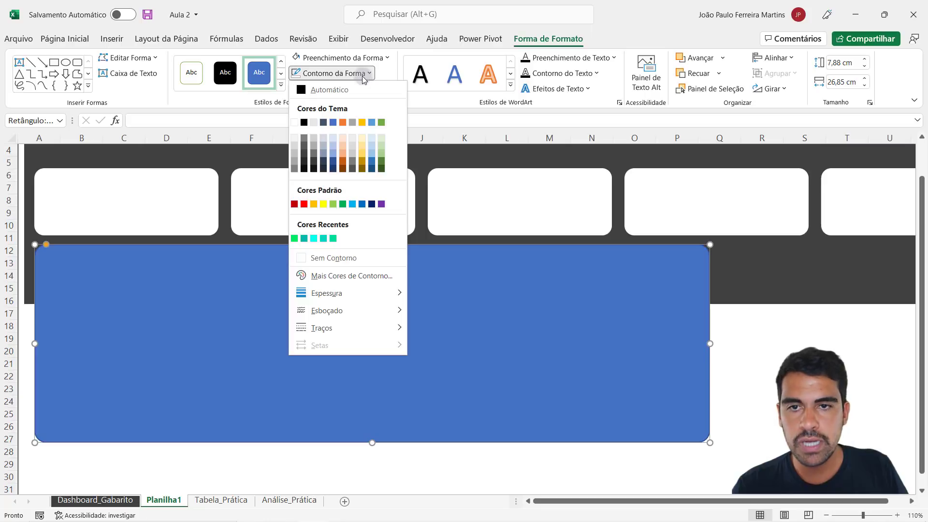
pyautogui.click(347, 262)
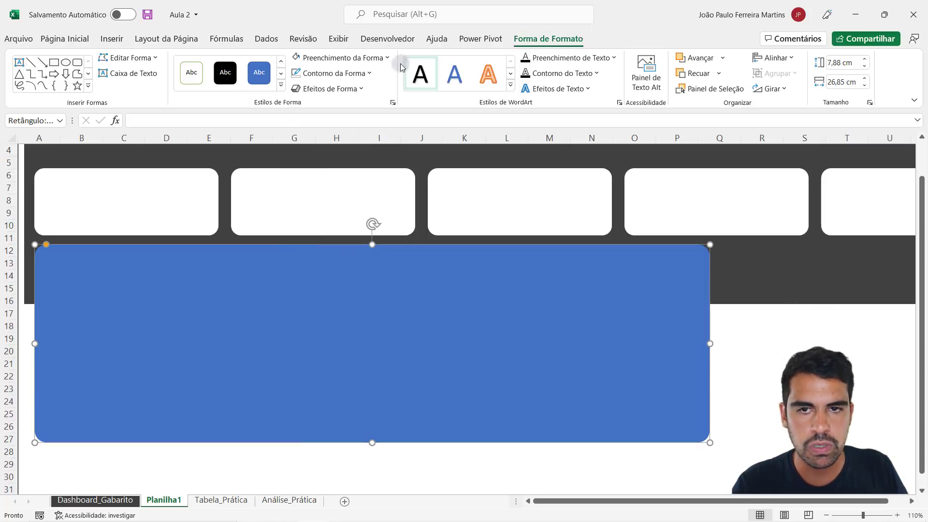
pyautogui.click(335, 73)
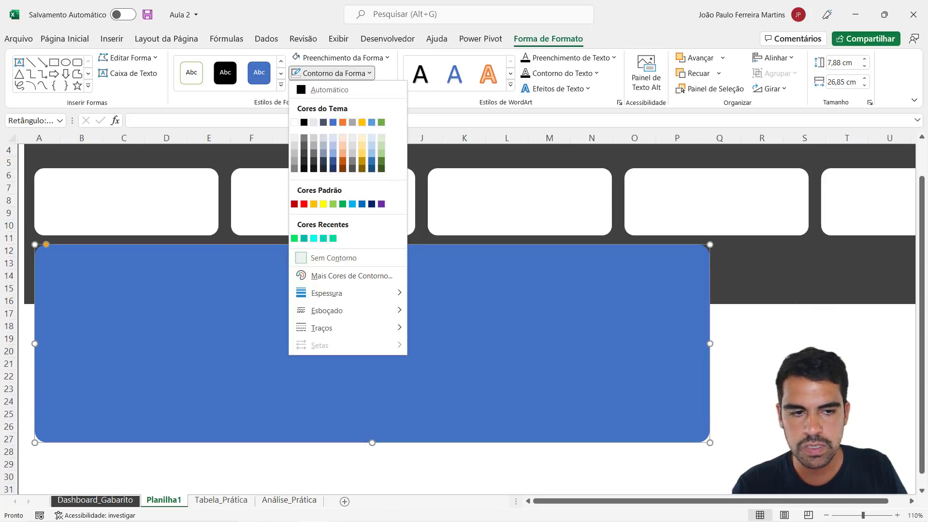
# - Remove the large blue rectangle's outline and set its fill to Azul, Ênfase 1, Mais Claro 80%
pyautogui.click(333, 258)
pyautogui.press('Escape')
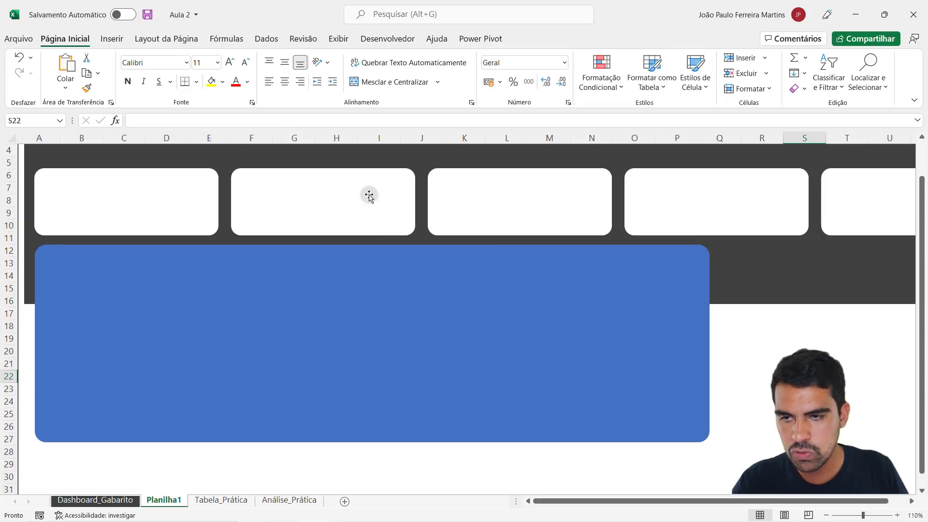
pyautogui.click(373, 221)
pyautogui.click(364, 57)
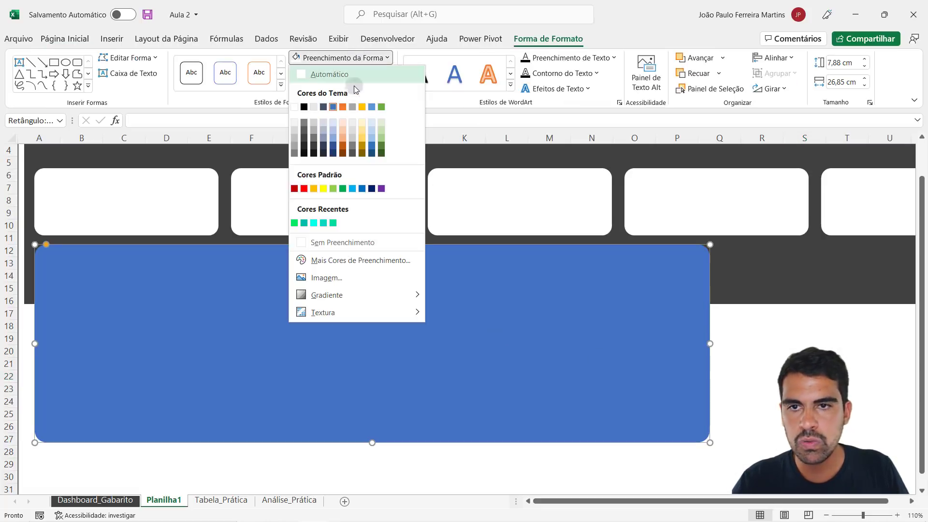
pyautogui.click(333, 126)
pyautogui.click(797, 376)
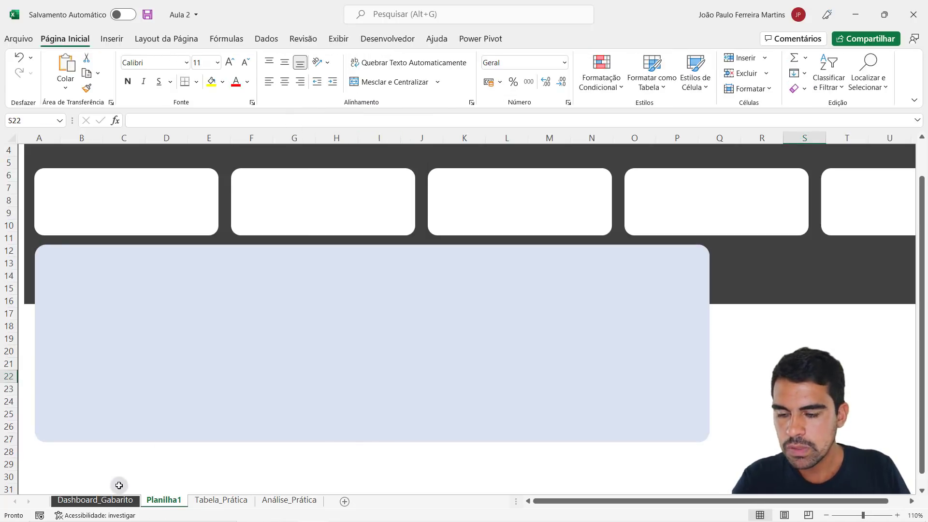
# - Check the panel layout on Dashboard_Gabarito, then duplicate the light blue panel on Planilha1 and offset the copy from the original
pyautogui.click(119, 502)
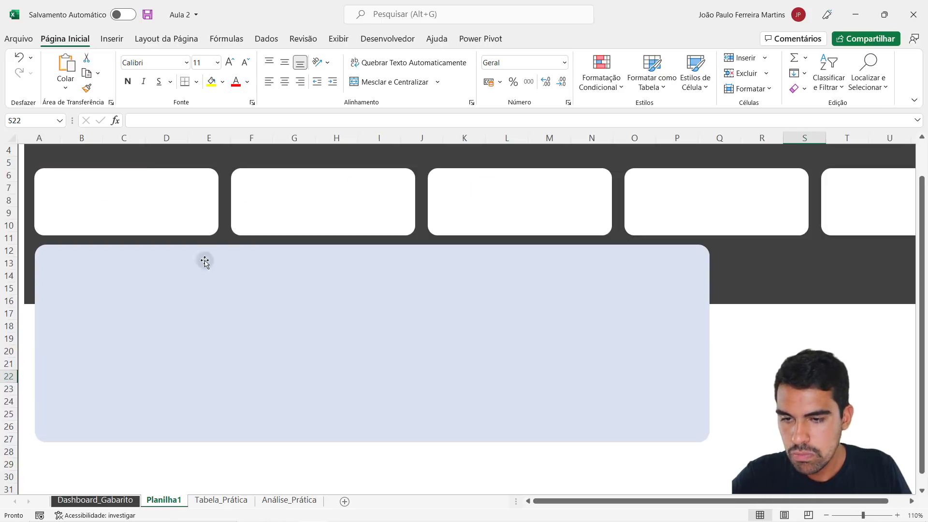
pyautogui.click(164, 500)
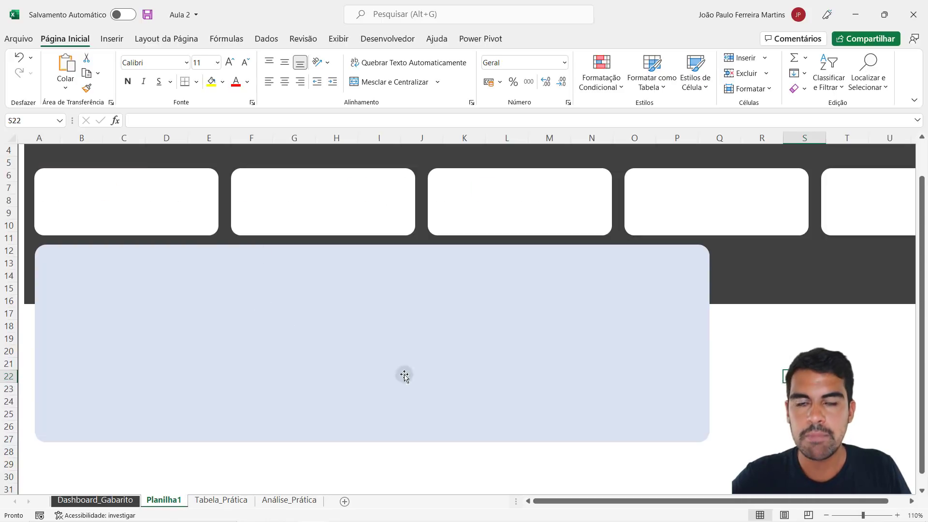
pyautogui.click(420, 320)
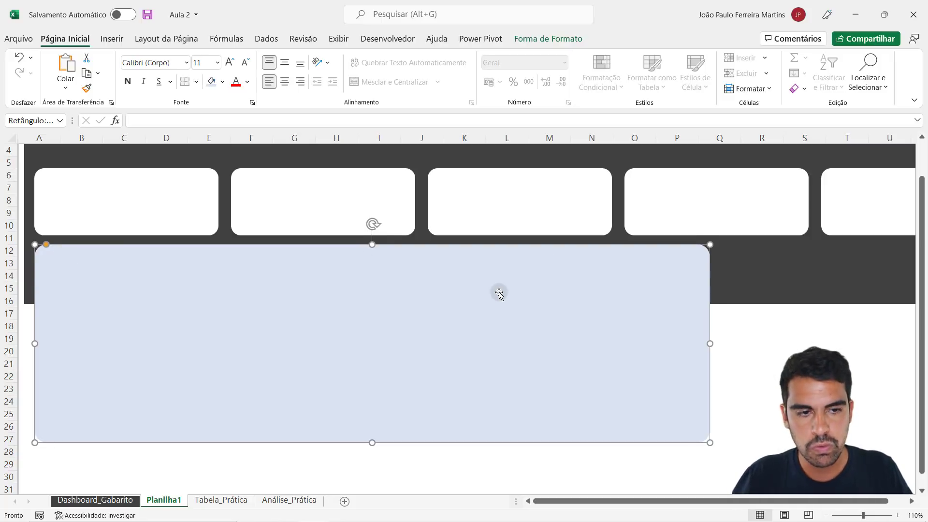
pyautogui.hotkey('ctrl', 'd')
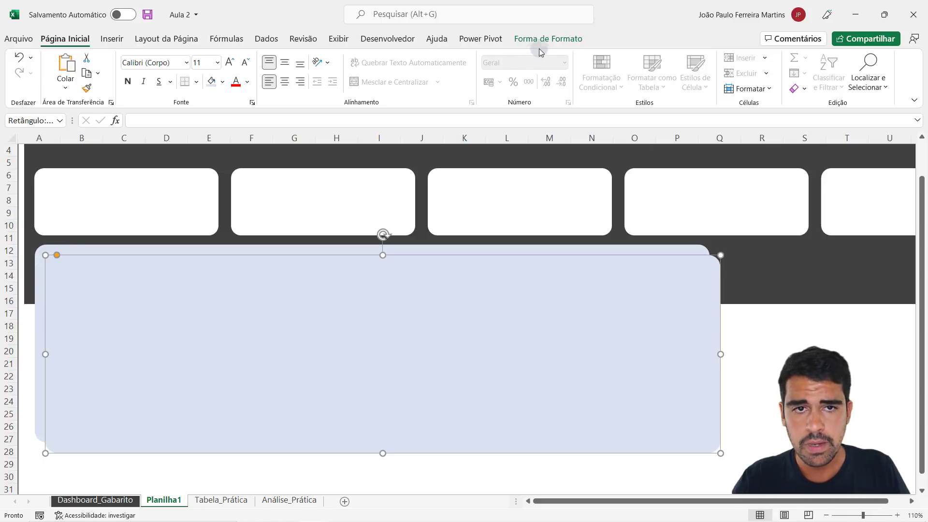
pyautogui.moveTo(496, 332); pyautogui.dragTo(498, 333)
pyautogui.moveTo(515, 349); pyautogui.dragTo(515, 353)
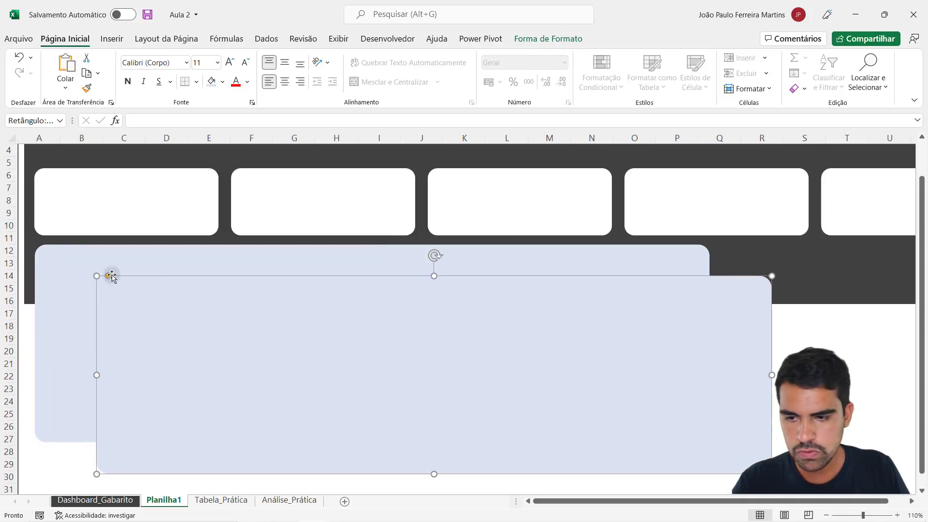
pyautogui.click(88, 261)
pyautogui.click(193, 465)
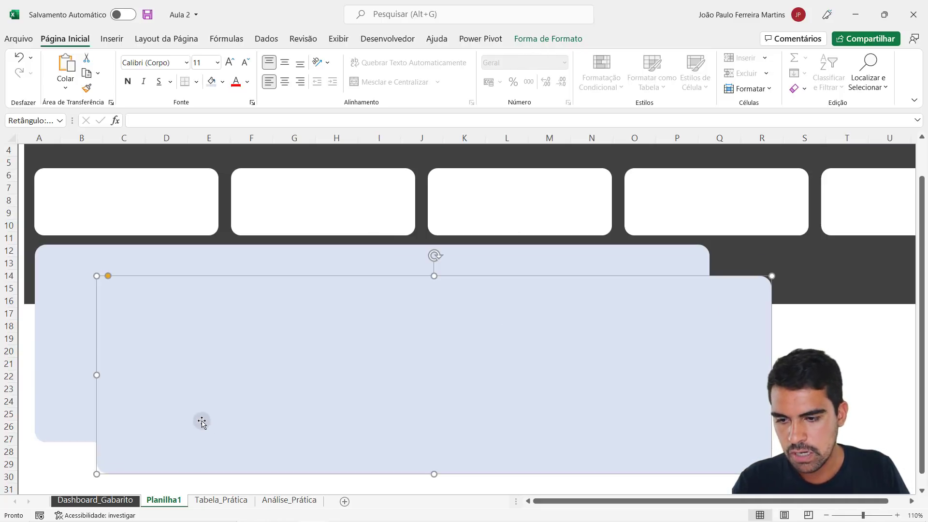
pyautogui.moveTo(201, 420)
pyautogui.mouseDown()
pyautogui.moveTo(254, 404)
pyautogui.moveTo(197, 406)
pyautogui.mouseUp()
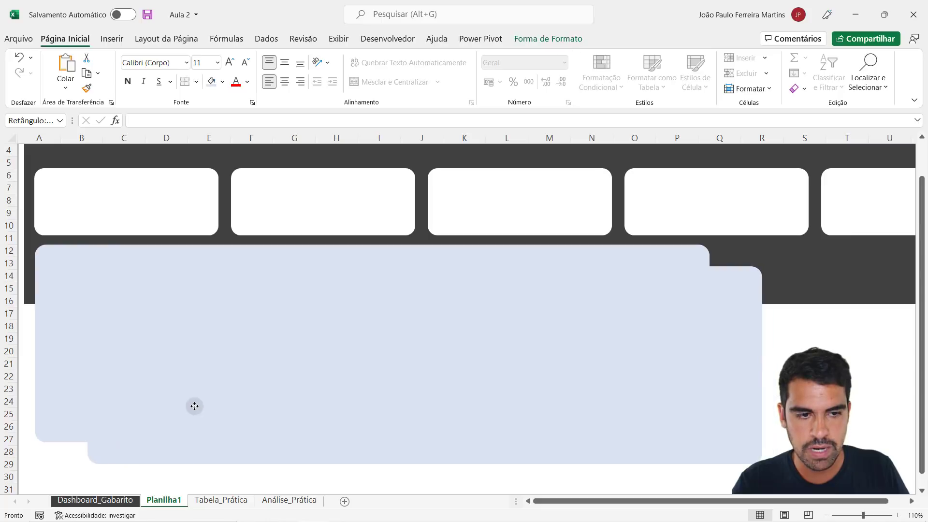
# - Fill the duplicated panel with the lightest gold theme colour
pyautogui.click(532, 38)
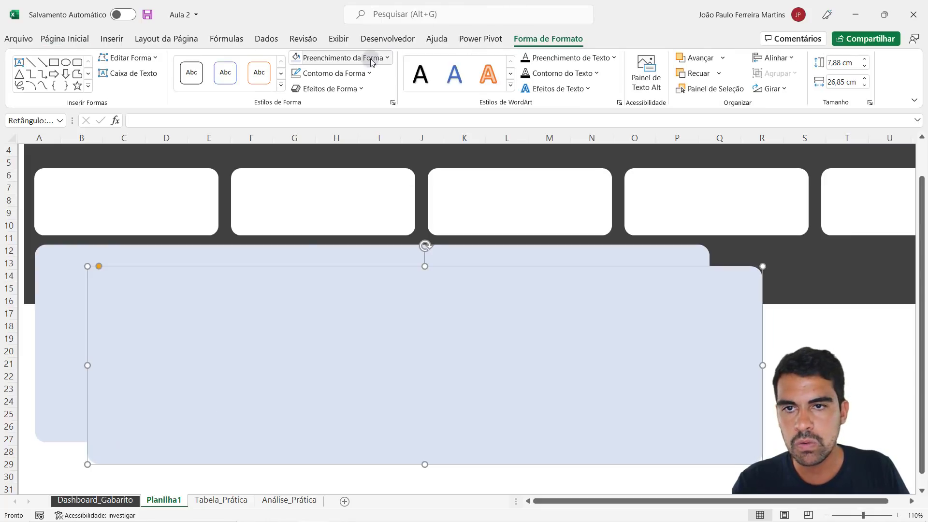
pyautogui.click(340, 57)
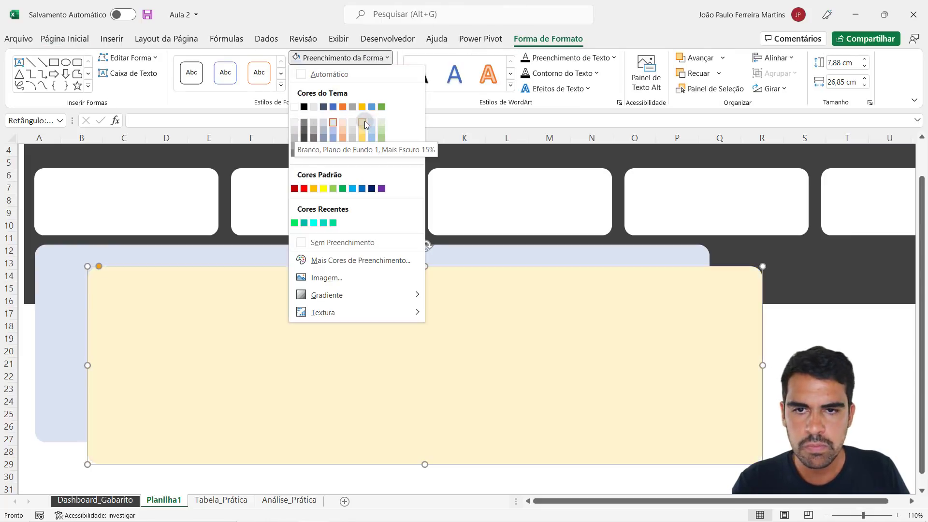
pyautogui.click(363, 123)
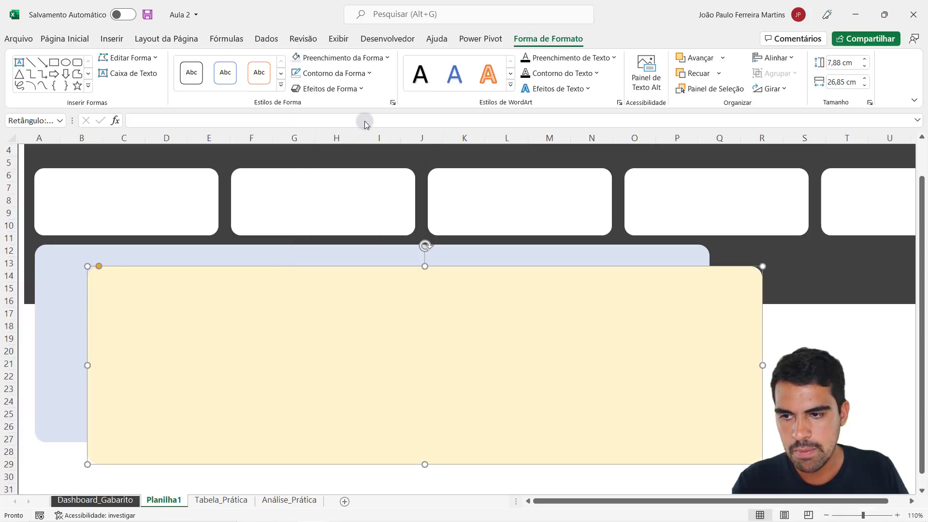
# - Move the light gold panel in small increments until it sits exactly over the light blue panel
pyautogui.press('Left')
pyautogui.press('Left')
pyautogui.press('Left')
pyautogui.press('Left')
pyautogui.press('Left')
pyautogui.press('Left')
pyautogui.press('Left')
pyautogui.press('Left')
pyautogui.press('Left')
pyautogui.press('Left')
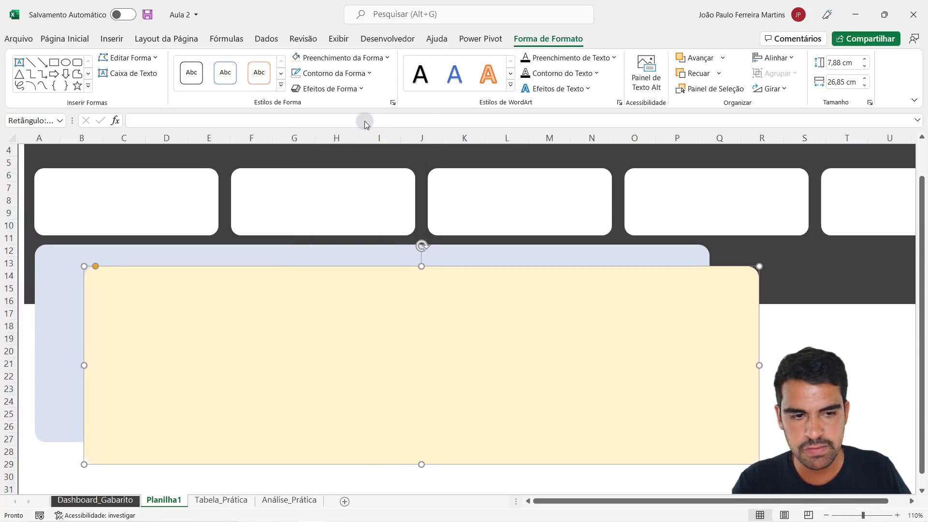
pyautogui.press('Left')
pyautogui.press('Left')
pyautogui.press('Left')
pyautogui.press('Left')
pyautogui.press('Left')
pyautogui.press('Left')
pyautogui.press('Left')
pyautogui.press('Left')
pyautogui.press('Left')
pyautogui.press('Left')
pyautogui.press('Left')
pyautogui.press('Left')
pyautogui.press('Left')
pyautogui.press('Left')
pyautogui.press('Left')
pyautogui.press('Left')
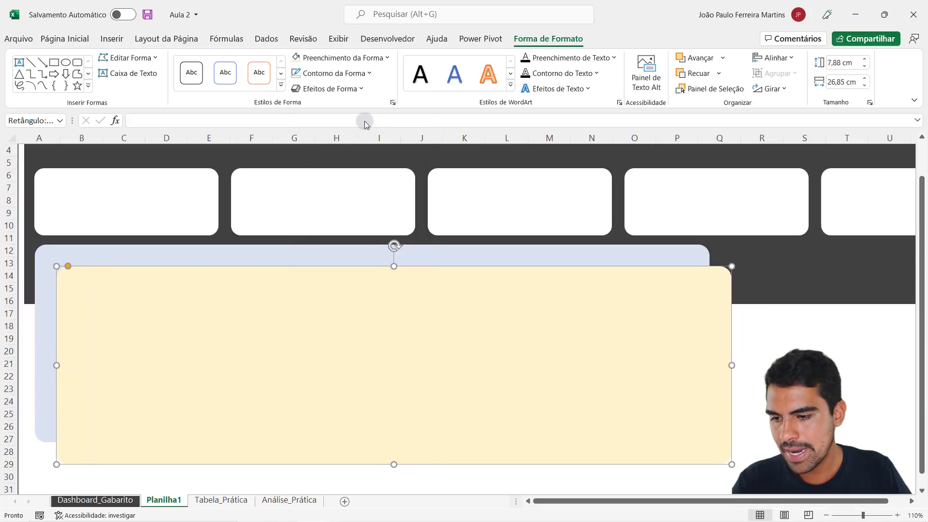
pyautogui.press('Left')
pyautogui.press('Left')
pyautogui.press('Left')
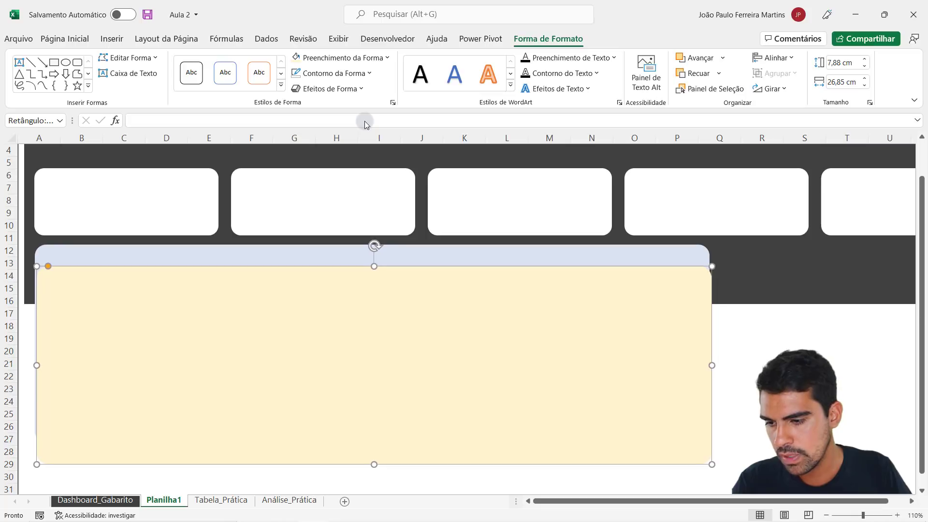
pyautogui.press('Left')
pyautogui.press('Up')
pyautogui.press('Up')
pyautogui.press('Up')
pyautogui.press('Up')
pyautogui.press('Up')
pyautogui.press('Up')
pyautogui.press('Up')
pyautogui.press('Up')
pyautogui.press('Up')
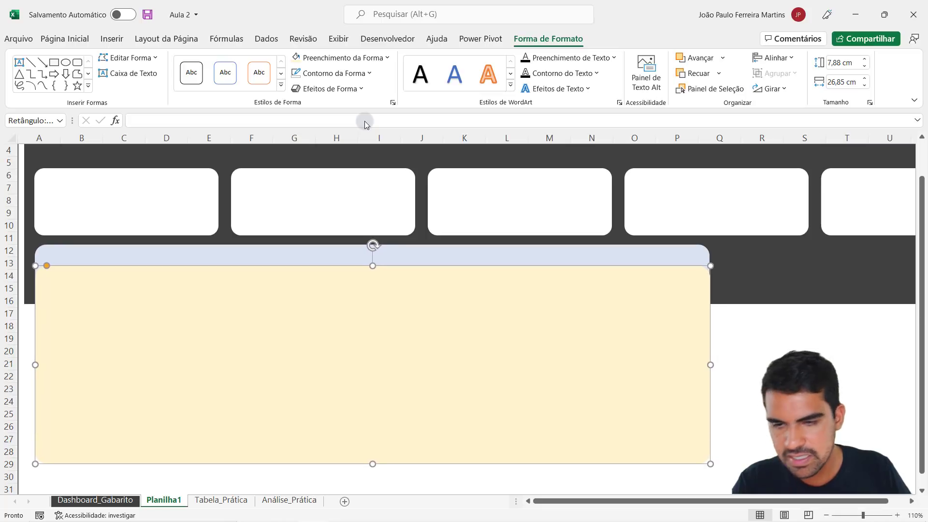
pyautogui.press('Up')
pyautogui.press('Left')
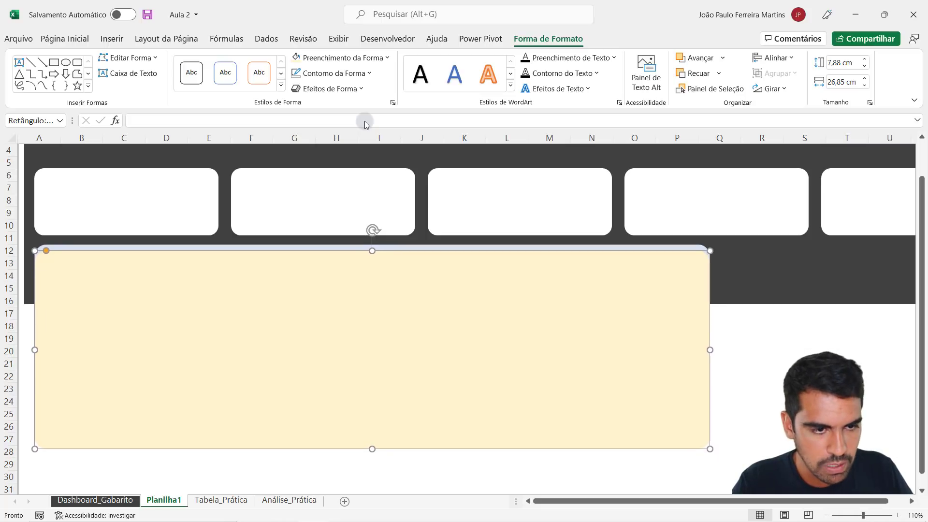
pyautogui.press('Up')
pyautogui.press('Up')
pyautogui.press('Up')
pyautogui.press('Up')
pyautogui.press('Up')
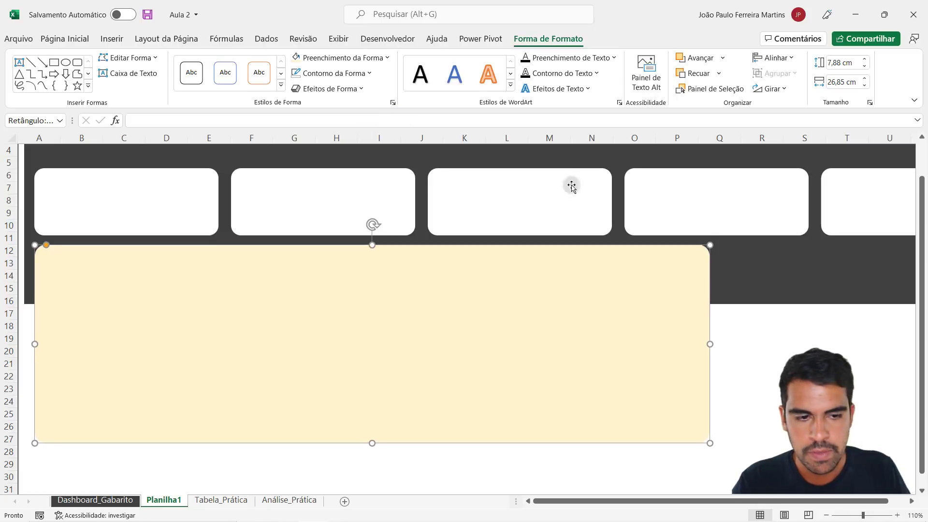
pyautogui.click(805, 363)
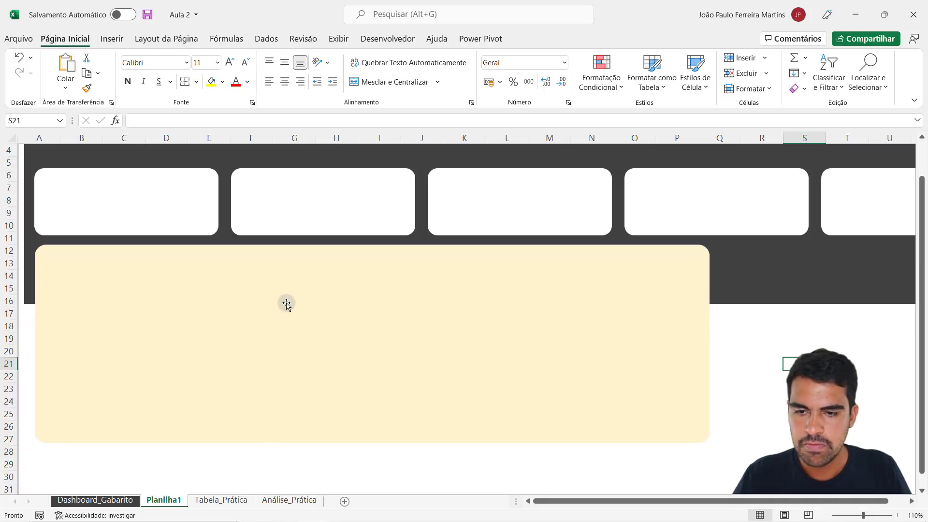
pyautogui.click(286, 304)
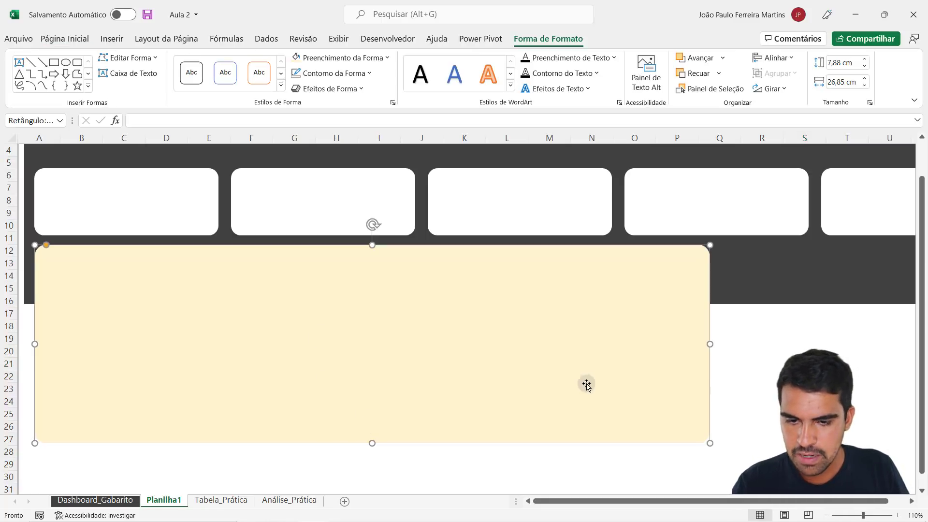
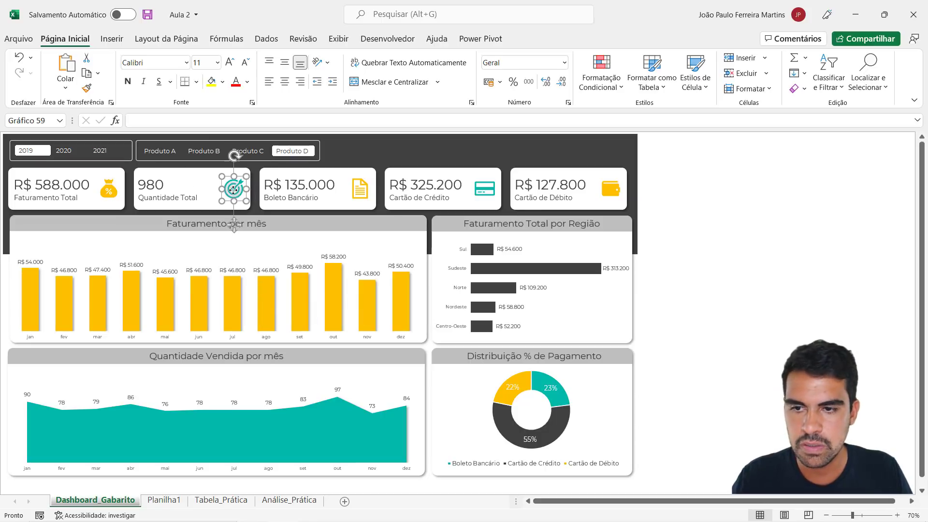
# - Check the fill colours available for the target icon on Dashboard_Gabarito, then deselect it by selecting empty cell AA10
pyautogui.click(234, 154)
pyautogui.click(222, 82)
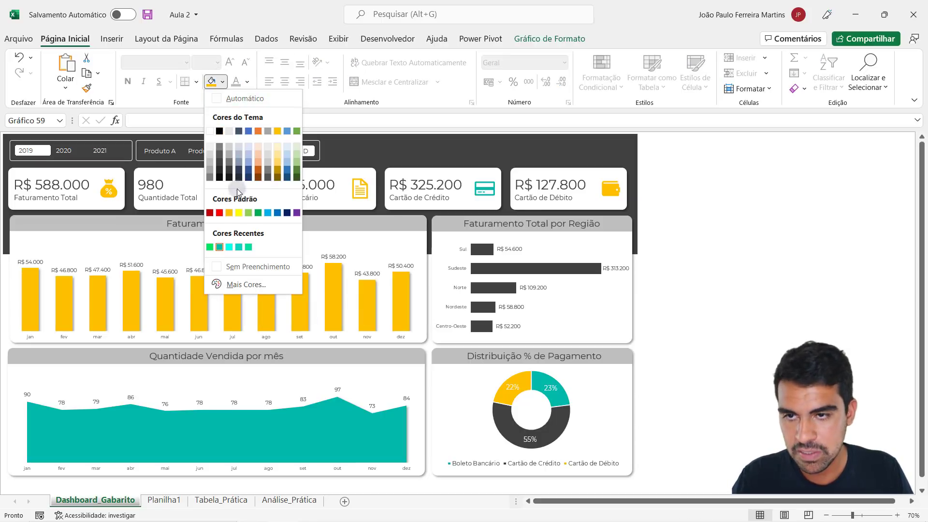
pyautogui.click(727, 209)
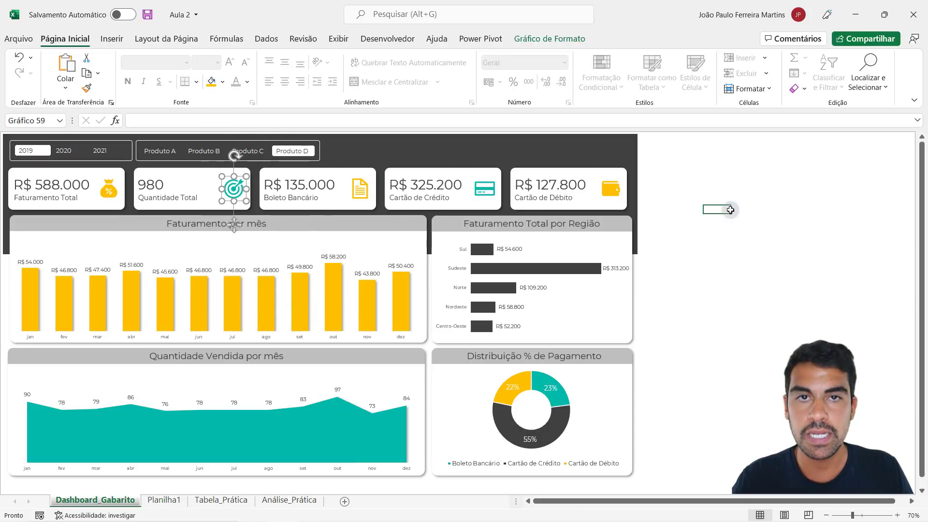
pyautogui.click(727, 209)
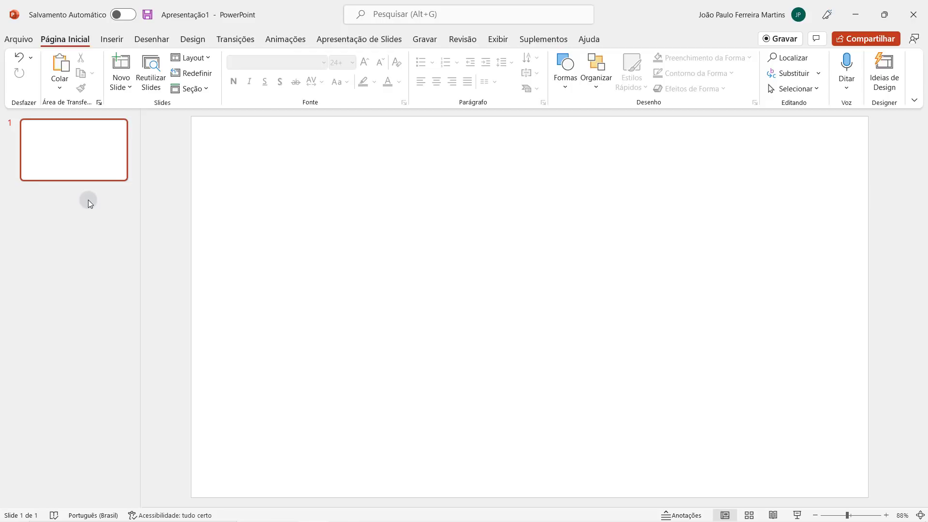
# - Switch to PowerPoint, paste the screenshot of the Dashboard_Gabarito sheet onto the blank slide and dismiss the design suggestions
pyautogui.hotkey('ctrl', 'v')
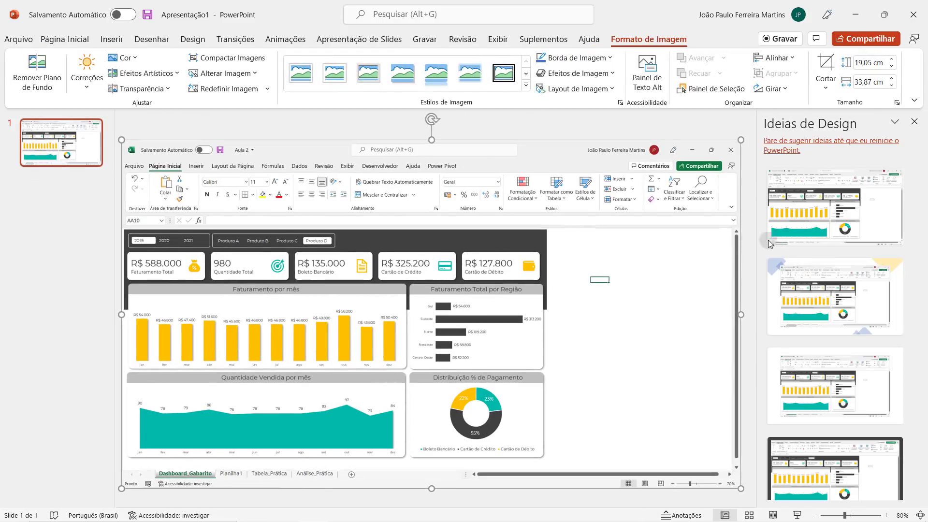
pyautogui.click(913, 121)
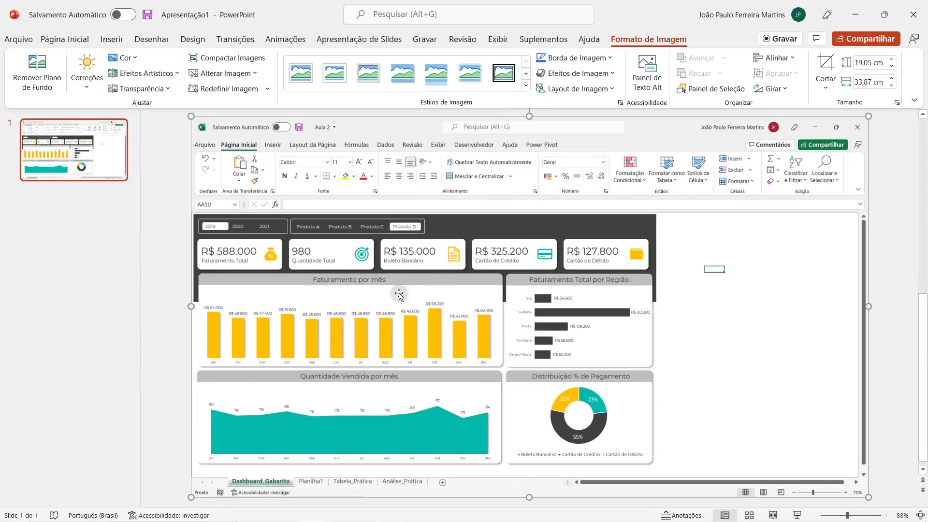
pyautogui.click(84, 38)
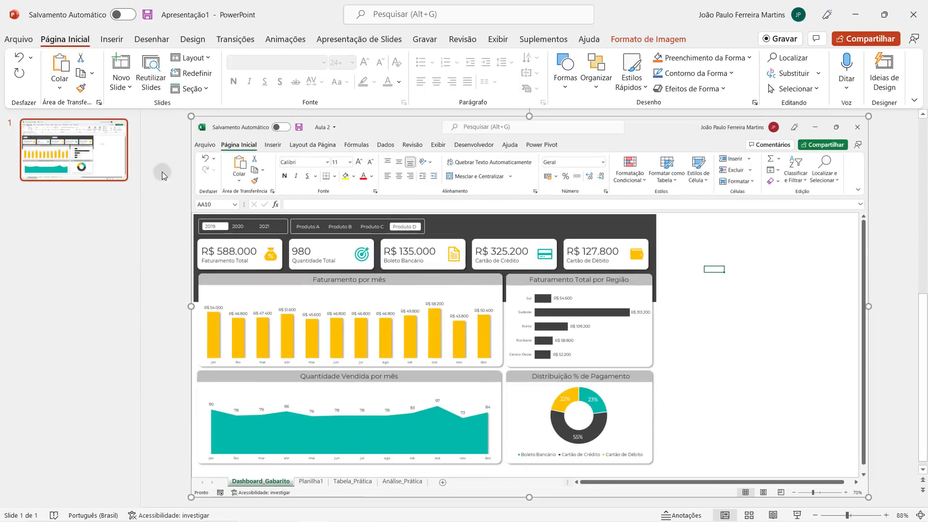
# - Draw a rectangle about 6.11 cm high and 6.23 cm wide over the blank area beside the dashboard screenshot
pyautogui.click(111, 40)
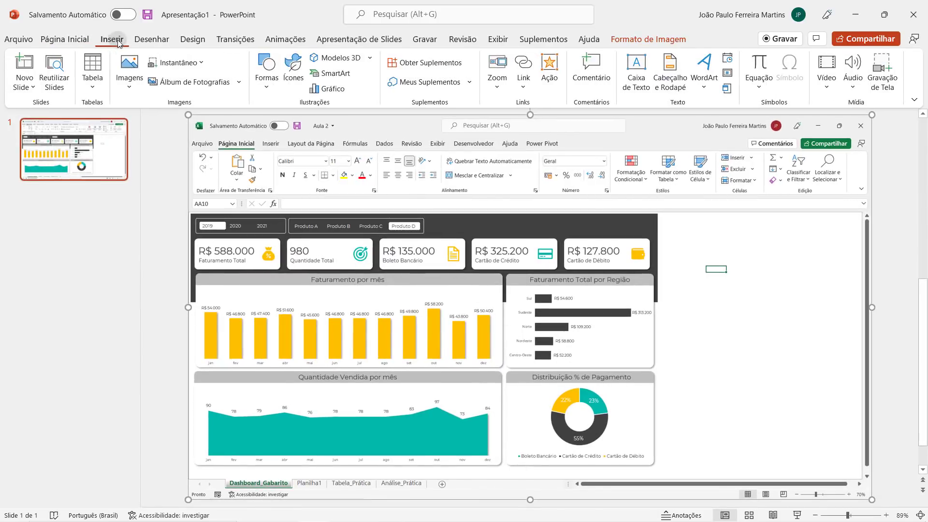
pyautogui.click(266, 72)
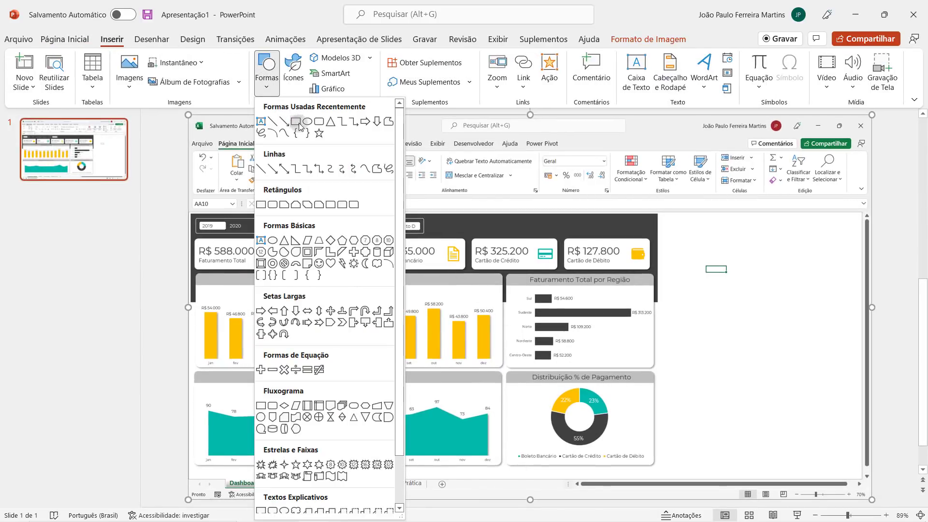
pyautogui.click(299, 127)
pyautogui.moveTo(689, 236)
pyautogui.mouseDown()
pyautogui.moveTo(783, 311)
pyautogui.moveTo(814, 359)
pyautogui.mouseUp()
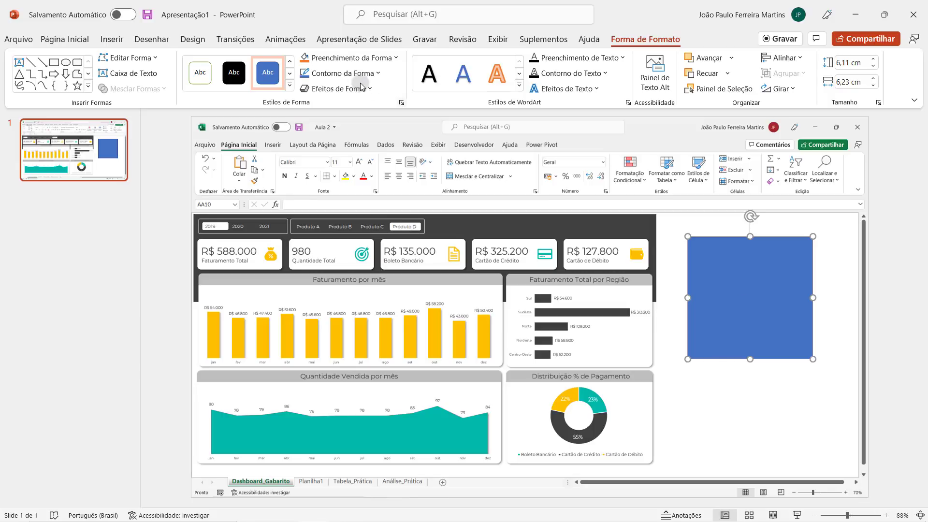
# - Fill the rectangle with the teal of the Quantidade Vendida chart using the Eyedropper, resample it twice, and shift the rectangle slightly
pyautogui.click(334, 58)
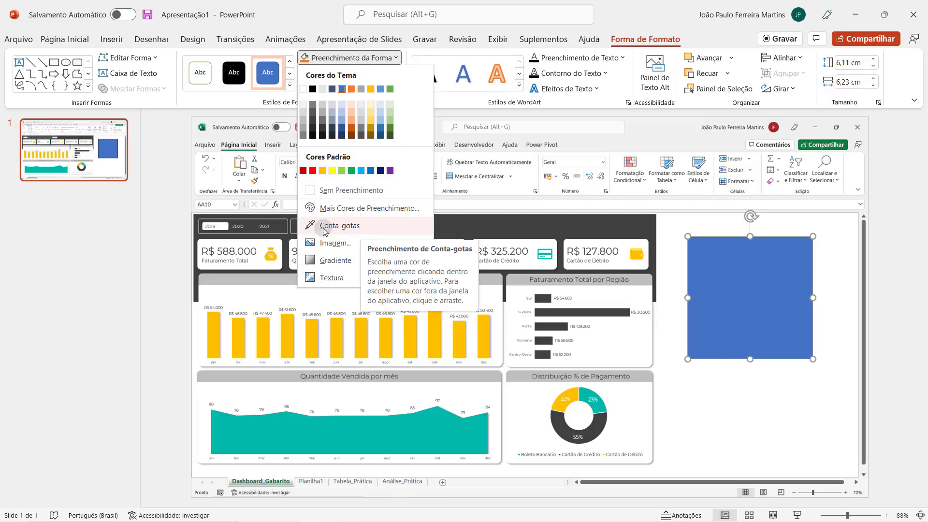
pyautogui.click(358, 226)
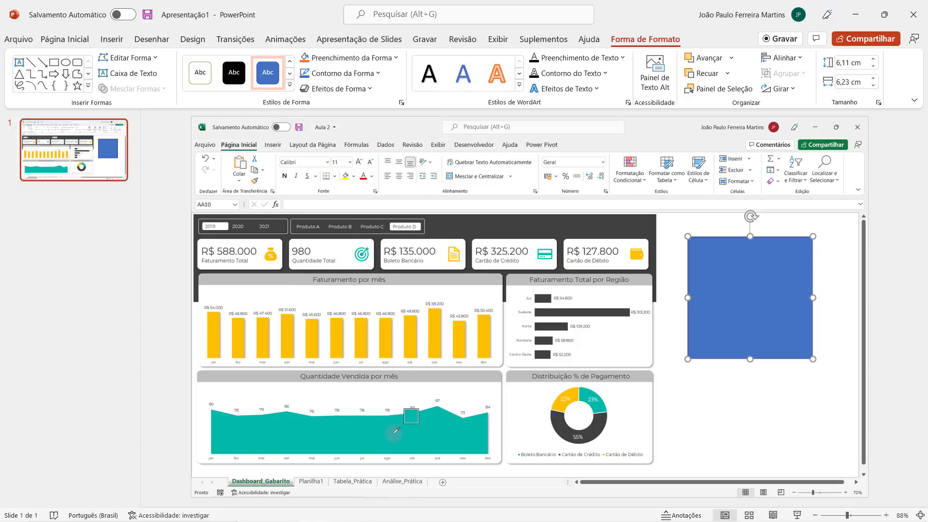
pyautogui.click(395, 430)
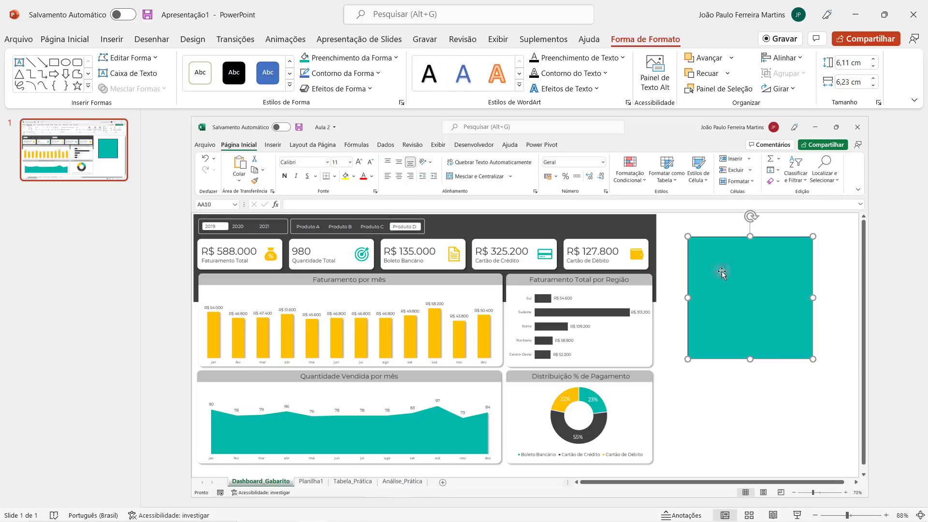
pyautogui.click(395, 58)
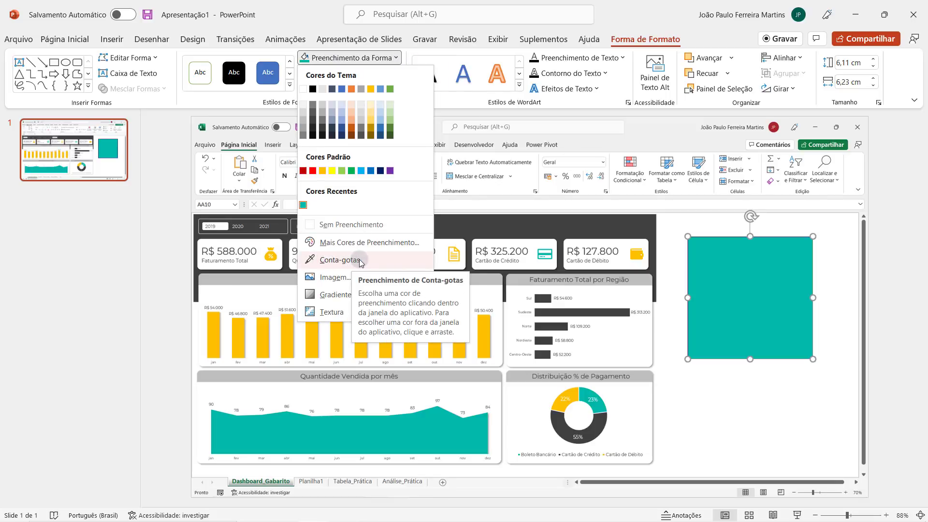
pyautogui.click(326, 261)
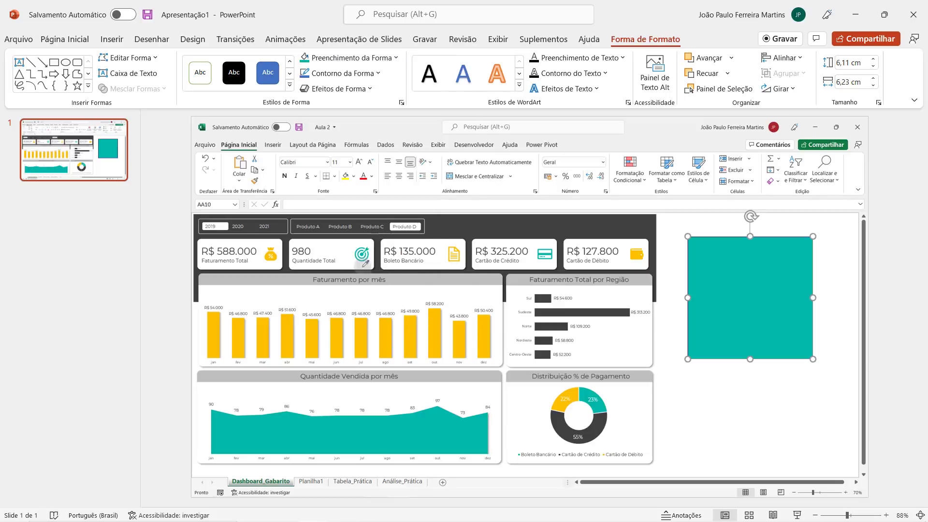
pyautogui.click(391, 434)
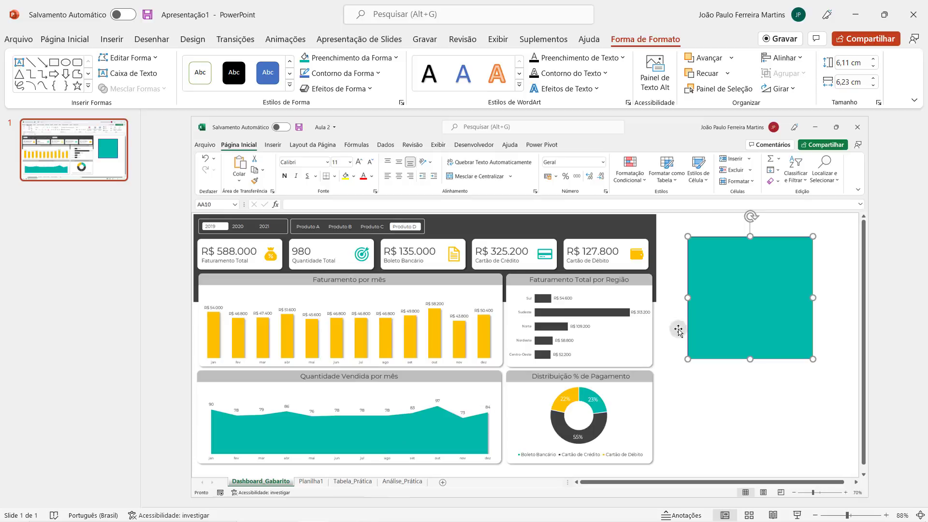
pyautogui.click(379, 59)
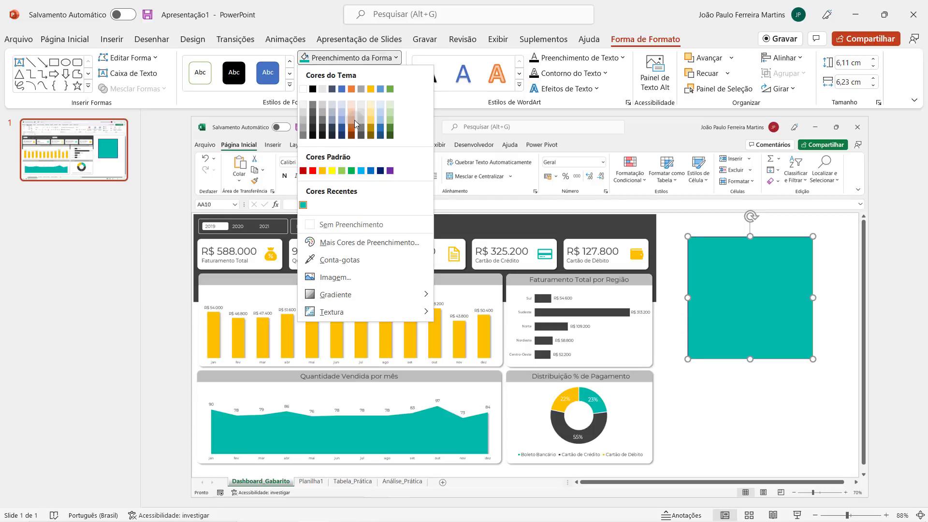
pyautogui.click(331, 257)
pyautogui.click(367, 426)
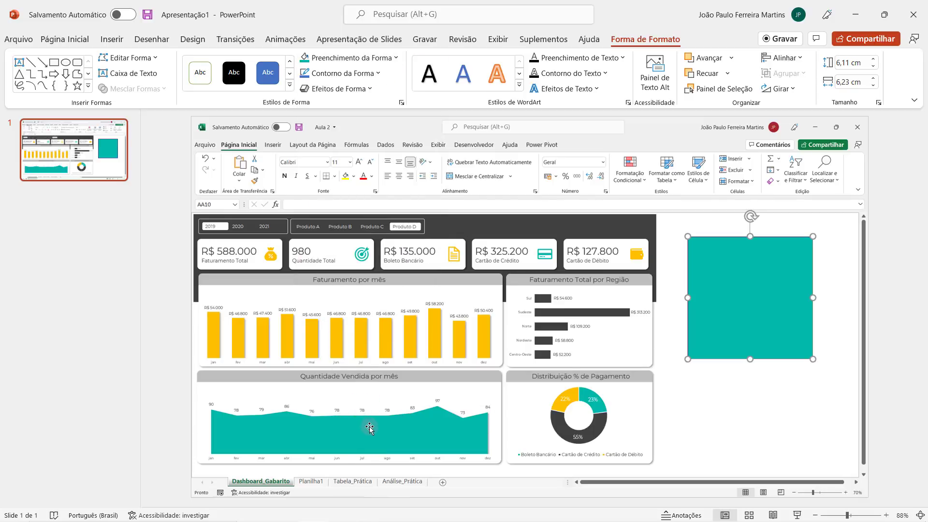
pyautogui.moveTo(729, 311); pyautogui.dragTo(739, 307)
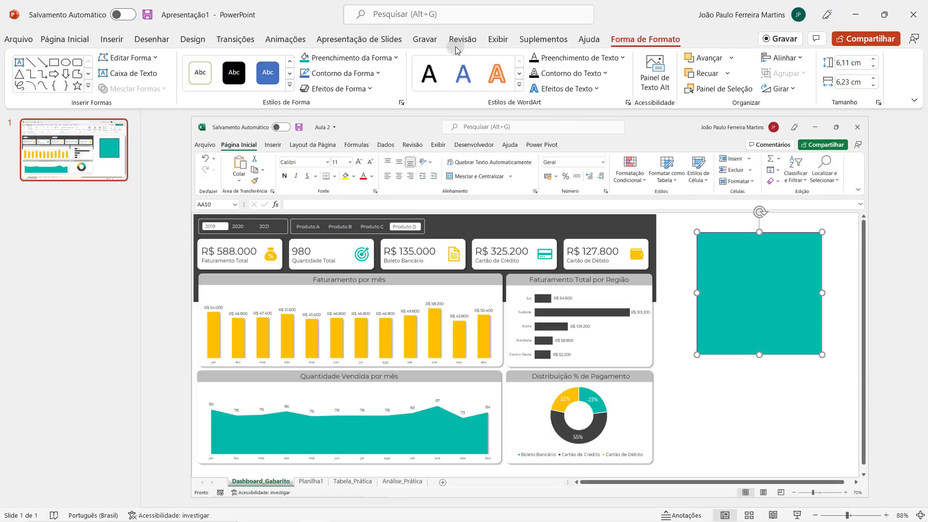
# - Look up the hex code of the rectangle's teal fill in its custom colour settings
pyautogui.click(386, 60)
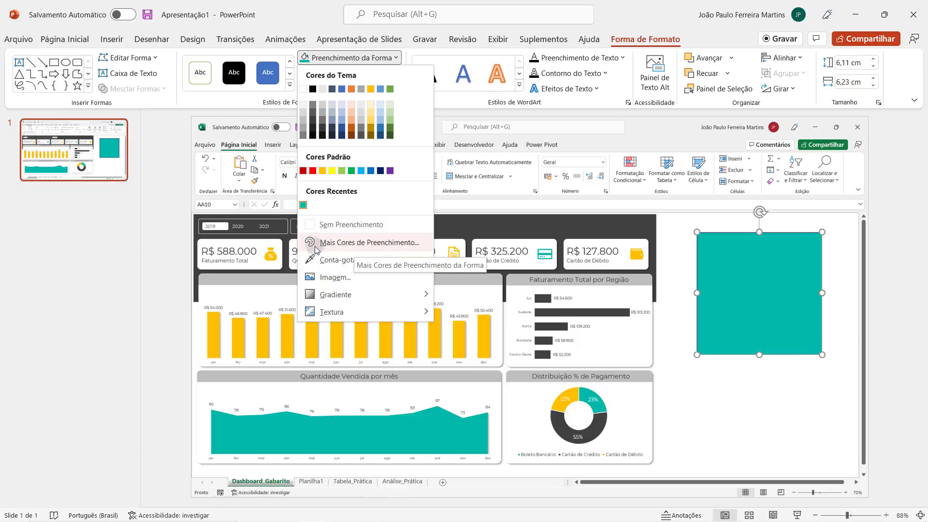
pyautogui.click(382, 243)
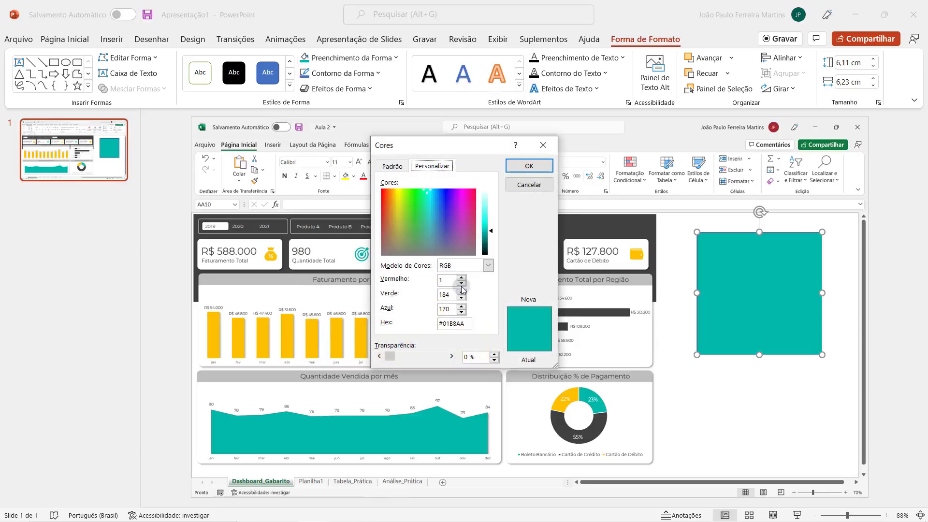
pyautogui.moveTo(471, 324); pyautogui.dragTo(424, 324)
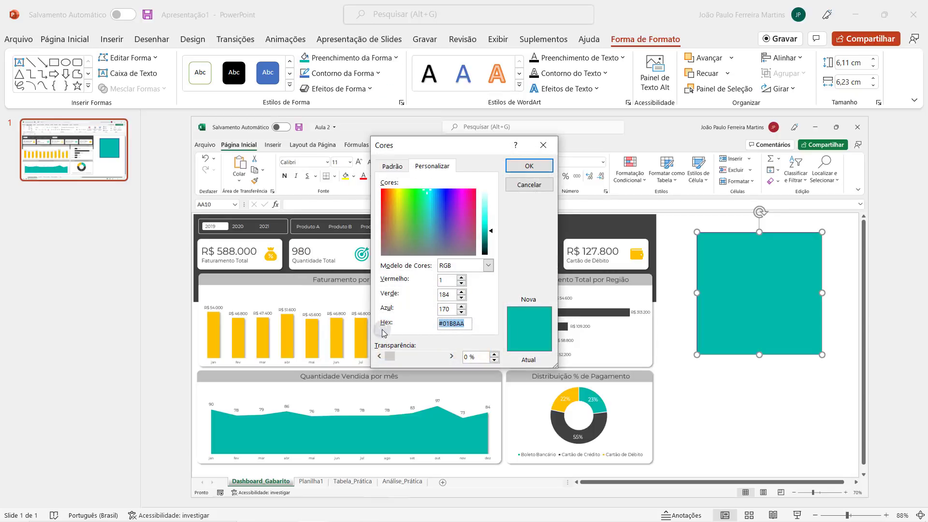
pyautogui.doubleClick(456, 324)
pyautogui.click(529, 185)
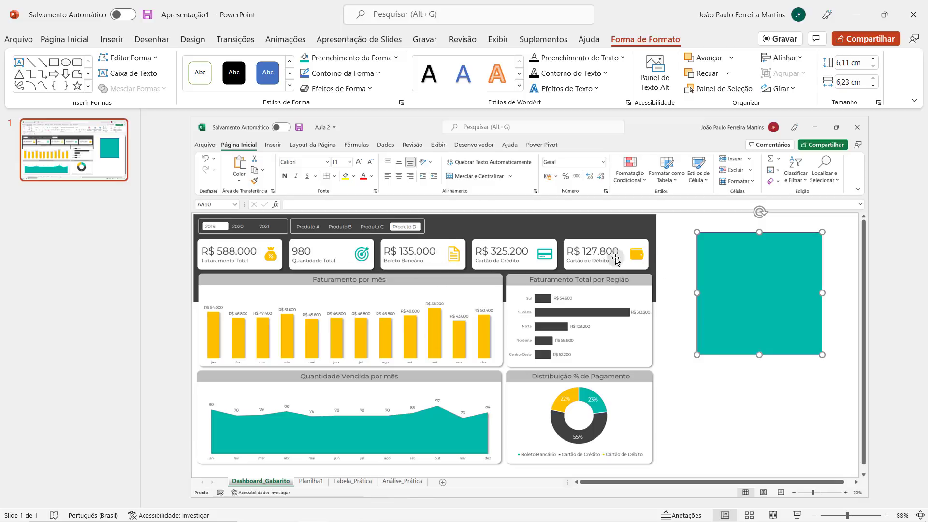
# - Use the Eyedropper to fill the rectangle with the yellow of the Faturamento por mês columns
pyautogui.click(348, 58)
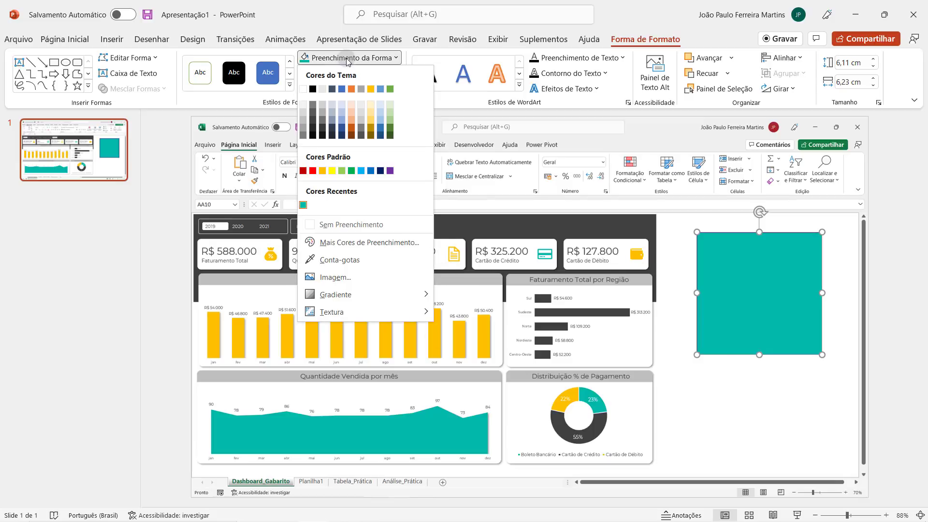
pyautogui.click(356, 259)
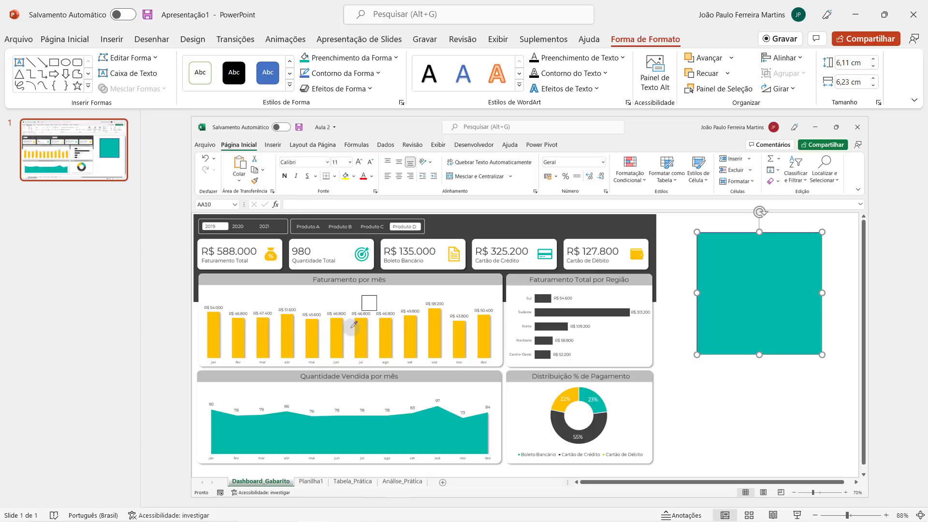
pyautogui.click(363, 335)
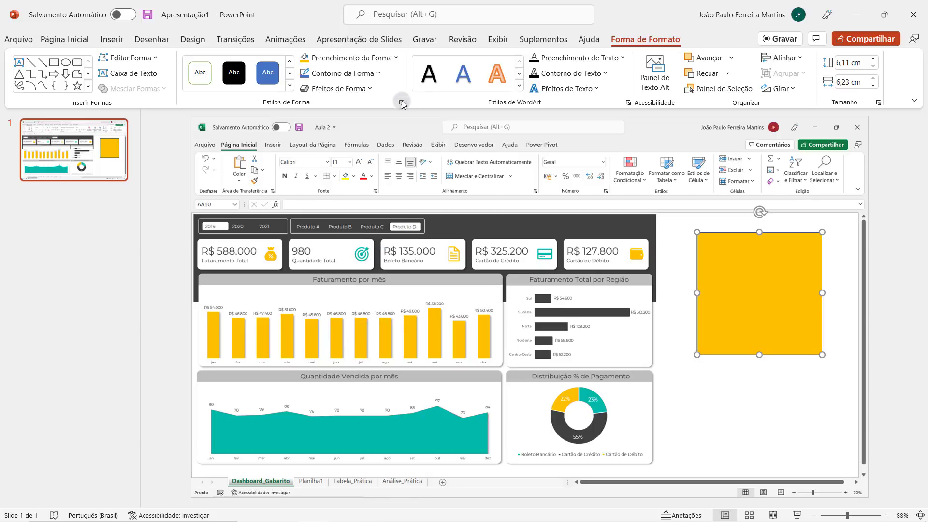
# - Sample white areas of the slide twice with the Eyedropper as the rectangle's fill
pyautogui.click(390, 60)
pyautogui.click(356, 257)
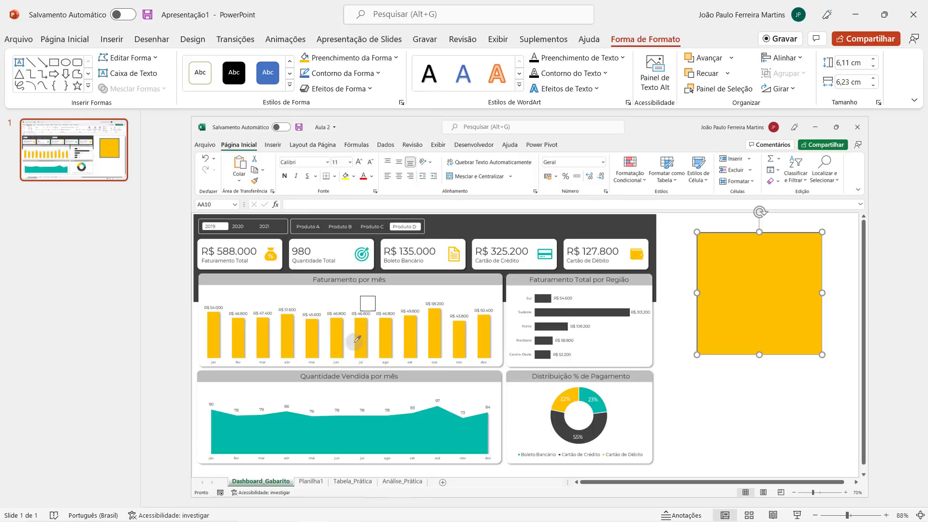
pyautogui.click(760, 401)
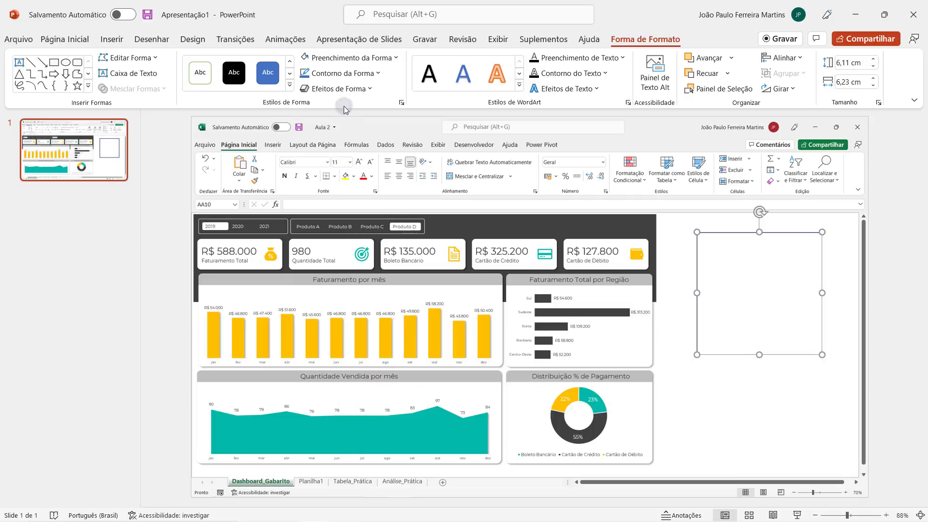
pyautogui.click(356, 60)
pyautogui.click(354, 258)
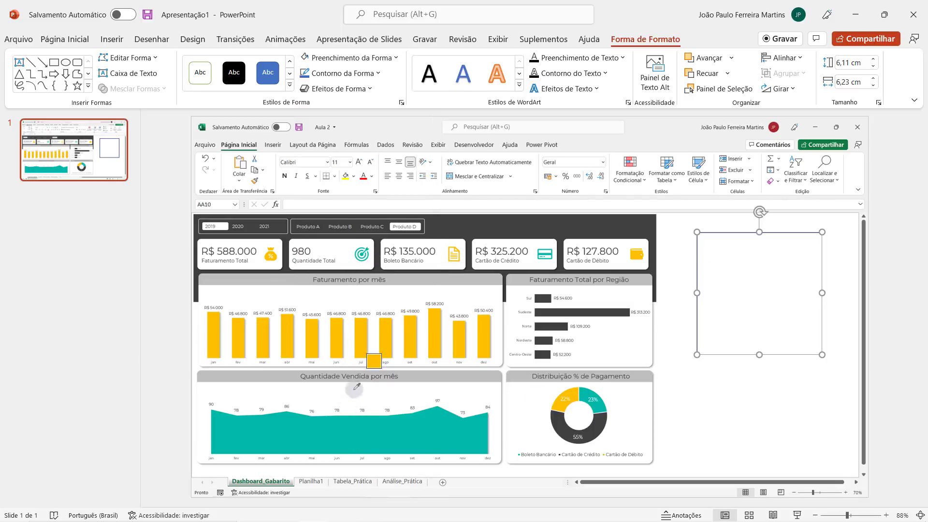
pyautogui.click(799, 294)
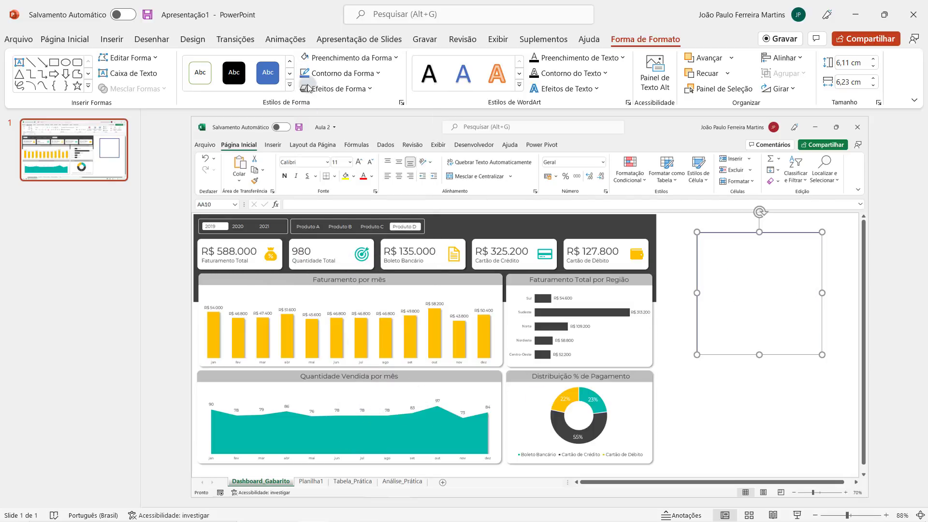
# - Refill the rectangle with the teal sampled from the Quantidade Vendida por mês area chart
pyautogui.click(341, 59)
pyautogui.click(346, 259)
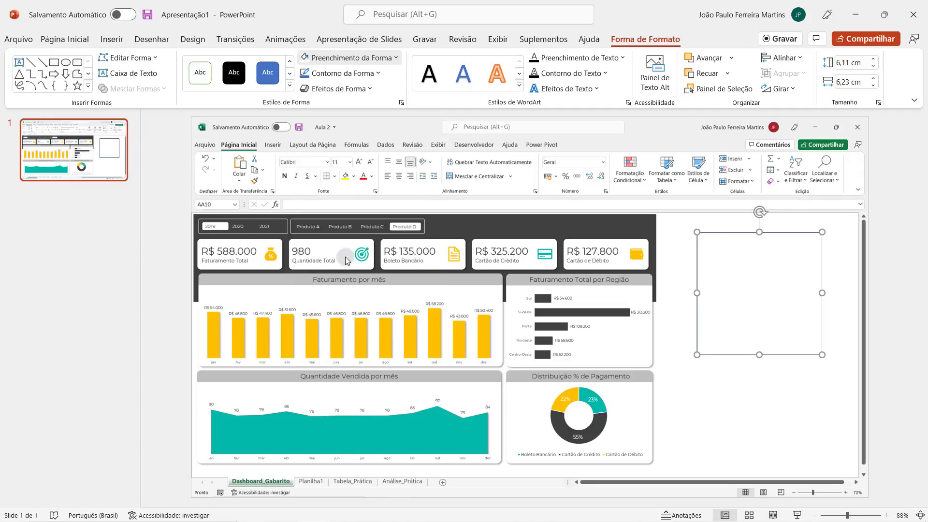
pyautogui.click(305, 431)
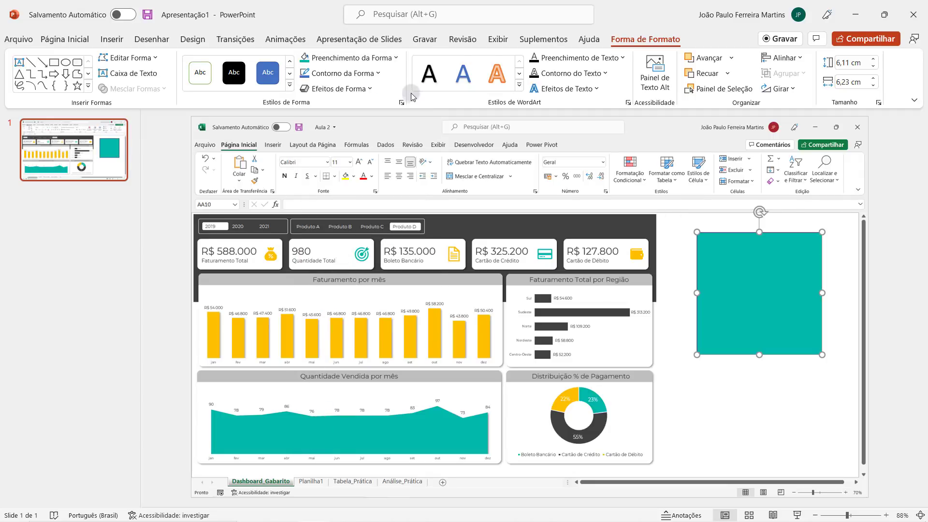
# - Copy the hex code #01B8AA from the custom colour settings of the rectangle's teal fill
pyautogui.click(372, 57)
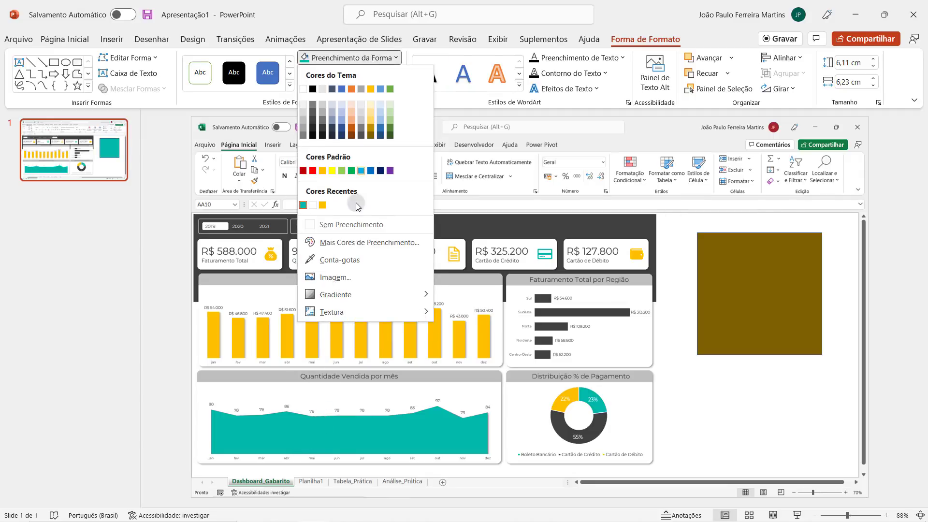
pyautogui.click(405, 242)
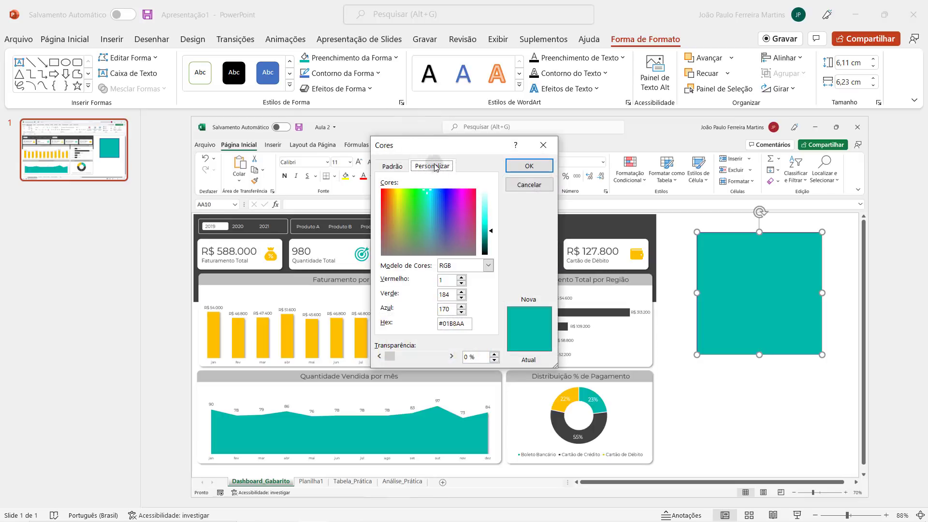
pyautogui.moveTo(470, 323); pyautogui.dragTo(386, 329)
pyautogui.moveTo(465, 323); pyautogui.dragTo(433, 323)
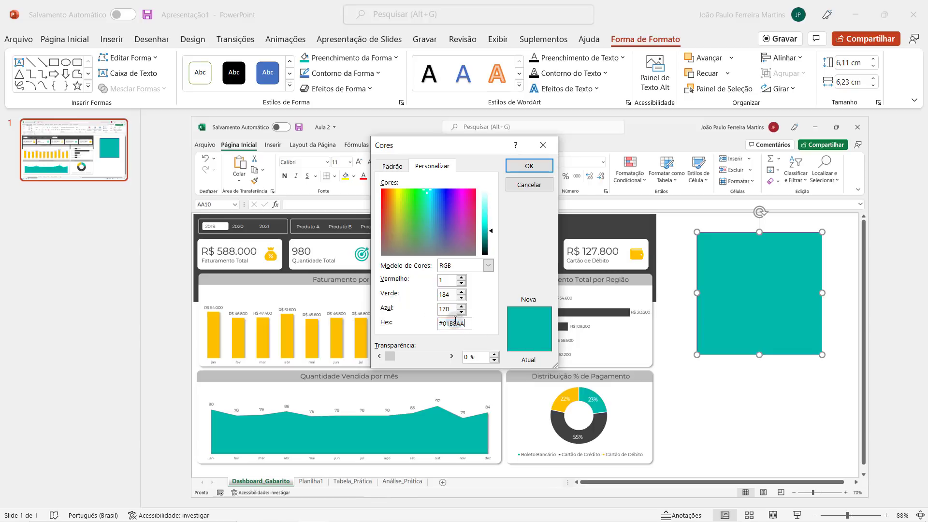
pyautogui.click(516, 170)
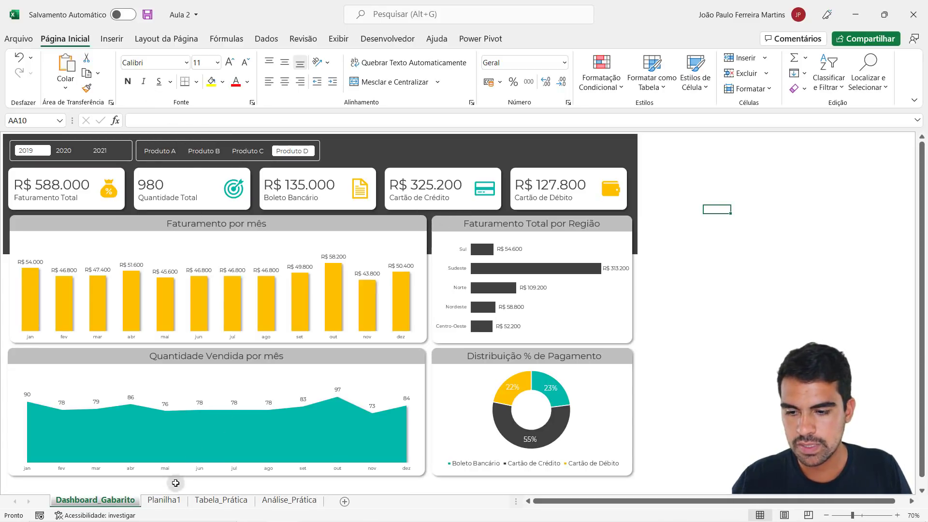
# - Switch to Planilha1 in Excel, nudge the yellow piggy-bank icon down slightly and open its custom fill colour settings
pyautogui.click(166, 504)
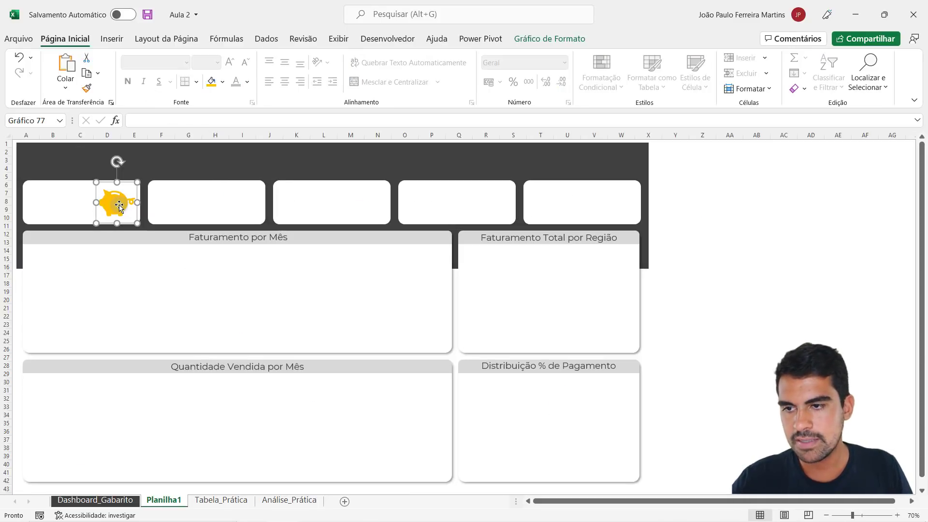
pyautogui.moveTo(119, 205); pyautogui.dragTo(119, 206)
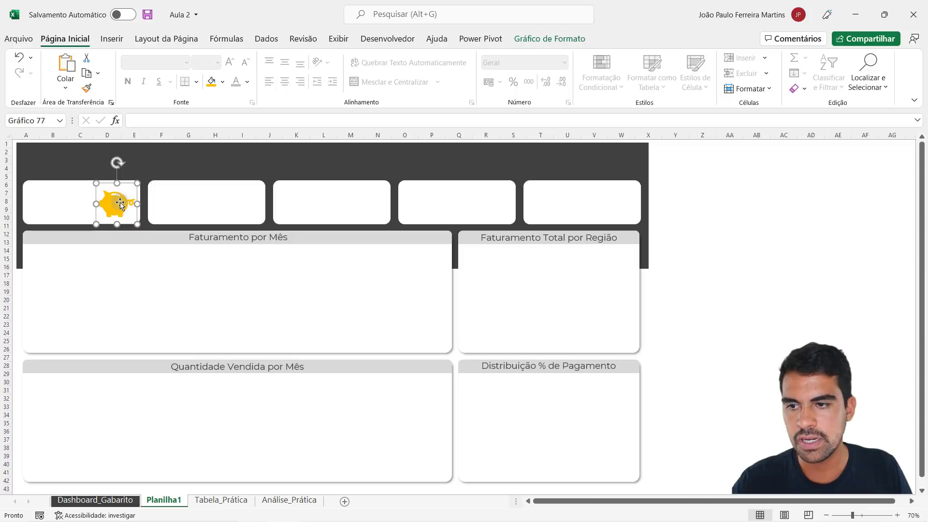
pyautogui.click(539, 39)
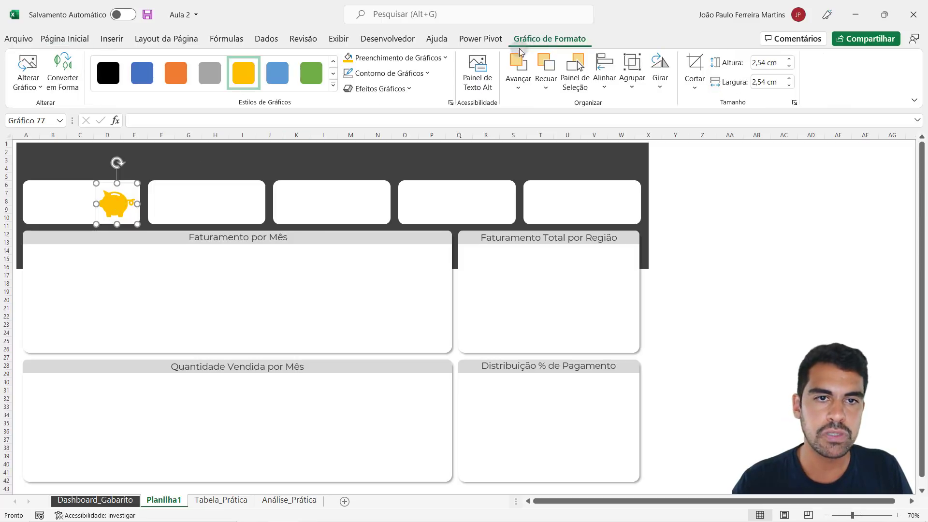
pyautogui.click(418, 59)
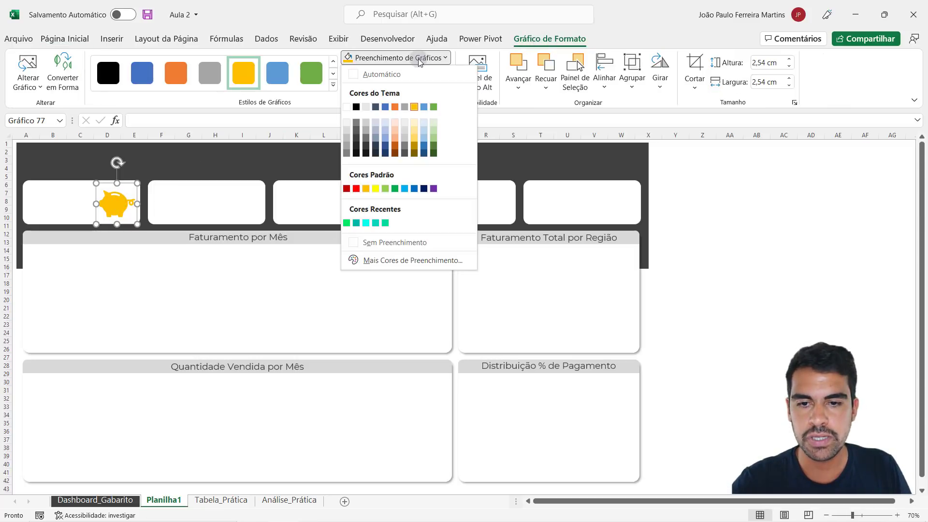
pyautogui.click(421, 262)
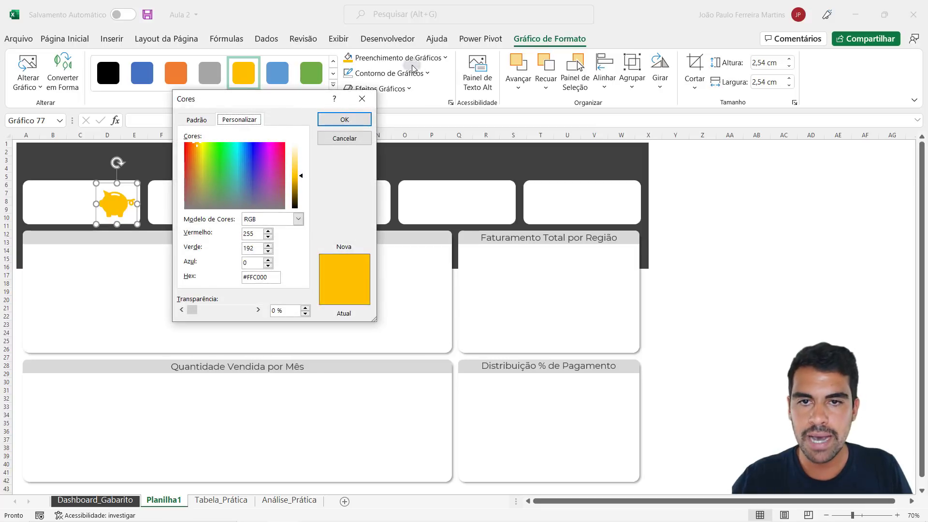
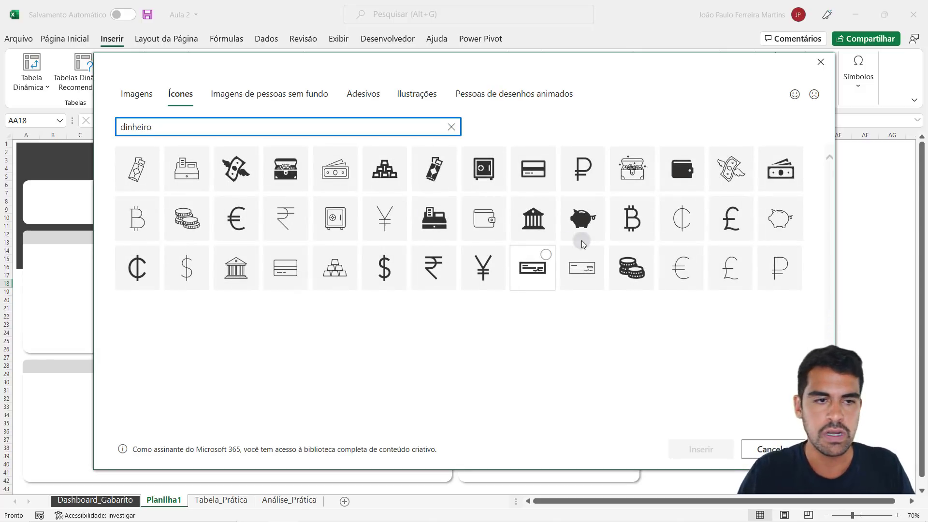
# - Insert the solid wallet icon from the dinheiro results, fit it into the first indicator card at 2,06 cm and fill it with Ouro, Ênfase 4
pyautogui.click(693, 184)
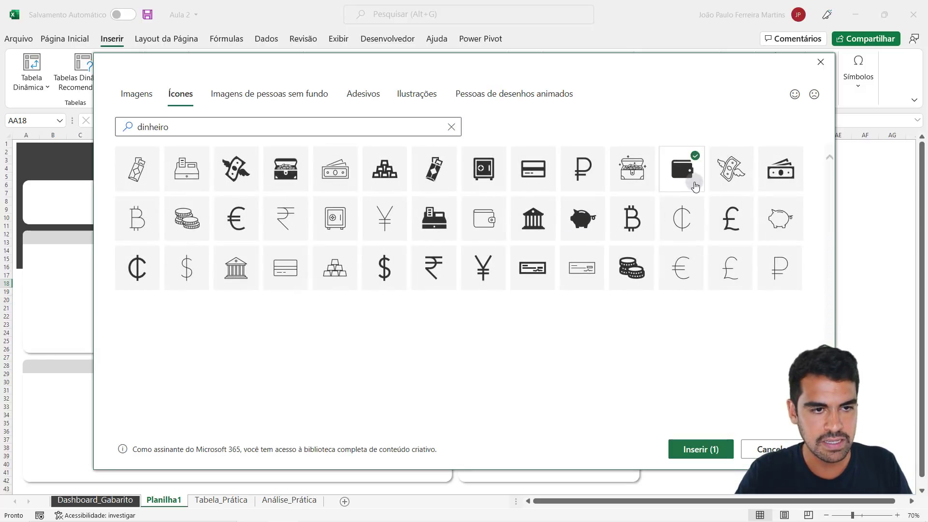
pyautogui.click(703, 449)
pyautogui.moveTo(734, 299); pyautogui.dragTo(111, 200)
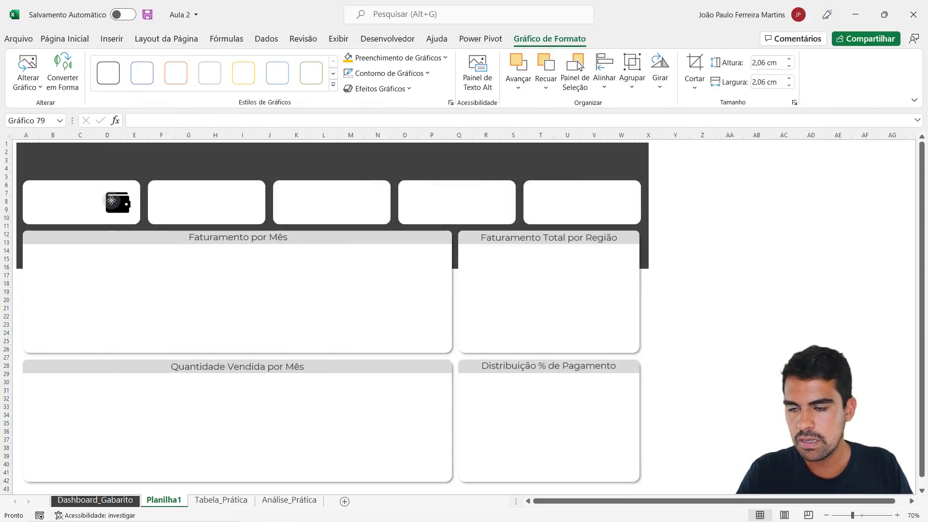
pyautogui.click(386, 58)
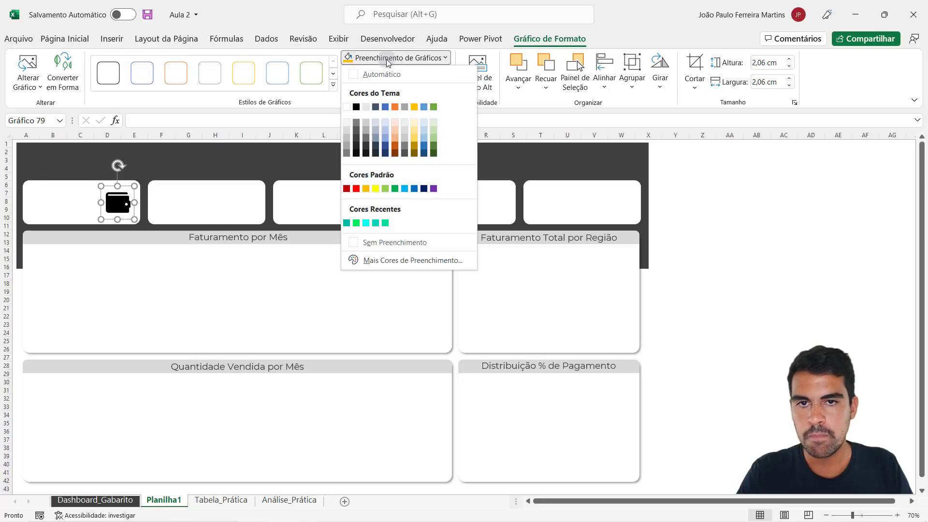
pyautogui.click(414, 106)
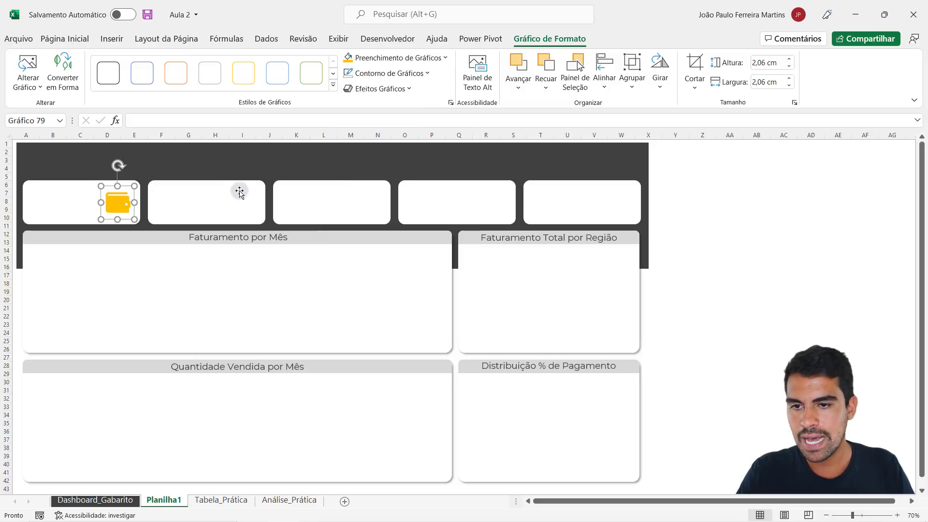
pyautogui.click(749, 244)
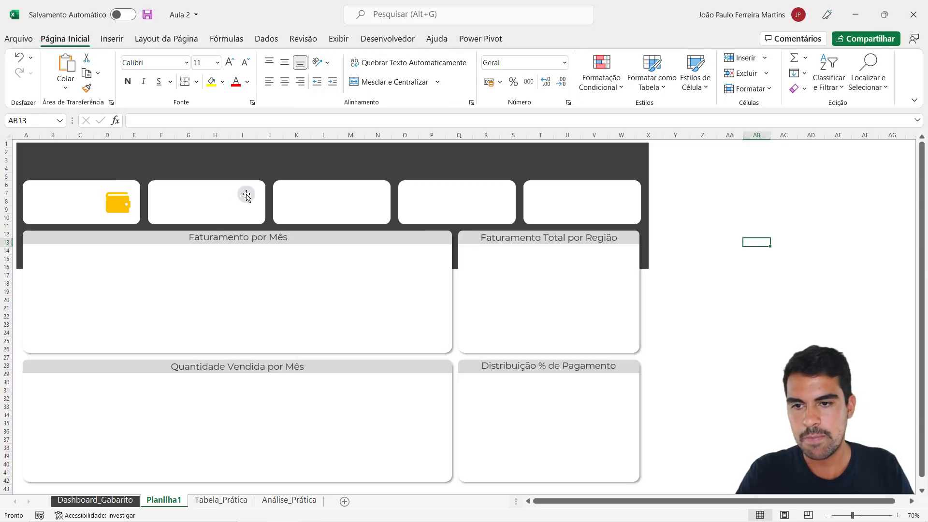
# - Check the card icons on Dashboard_Gabarito, then search the icon library for produtos and insert the solid stacked boxes icon on Planilha1
pyautogui.click(110, 500)
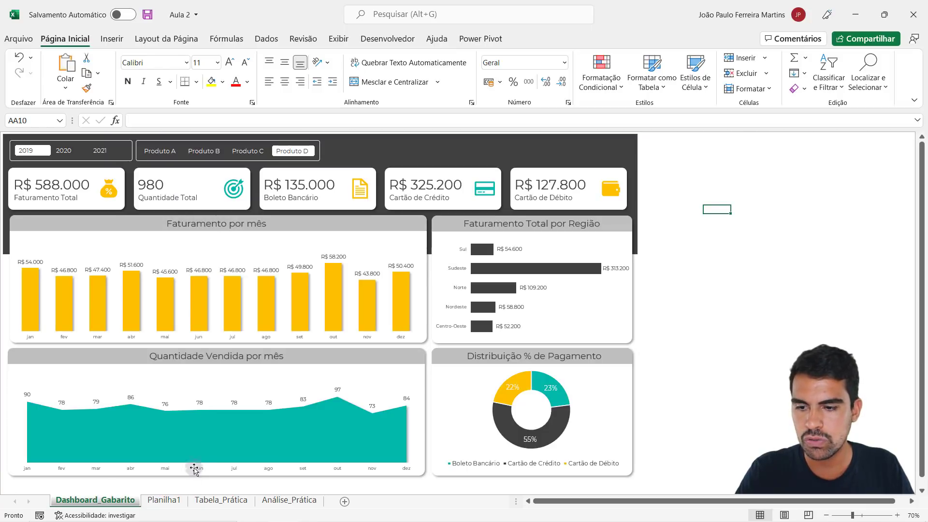
pyautogui.click(164, 500)
pyautogui.click(112, 38)
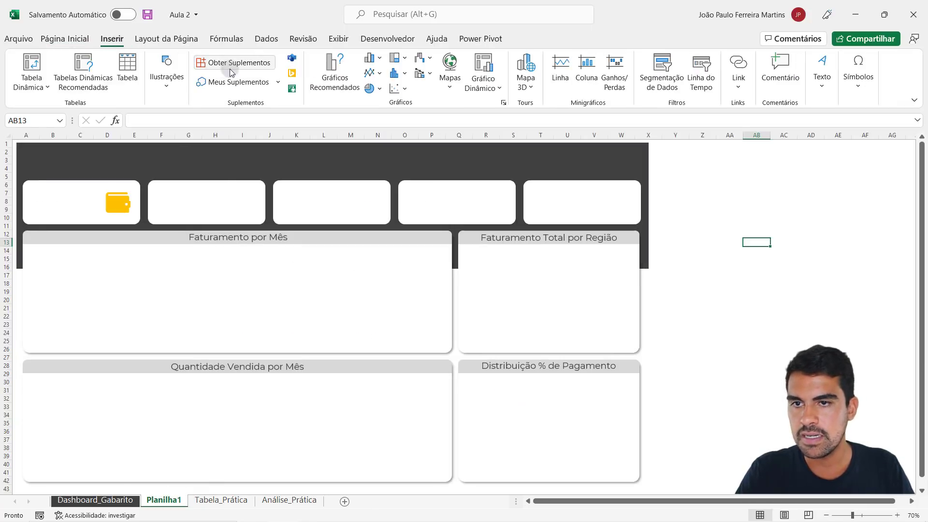
pyautogui.click(166, 70)
pyautogui.click(225, 125)
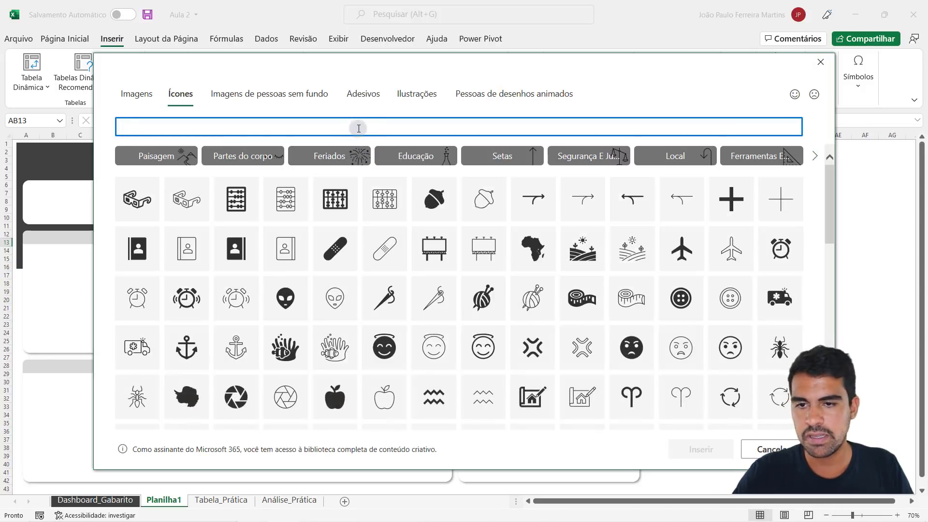
pyautogui.write('produtos')
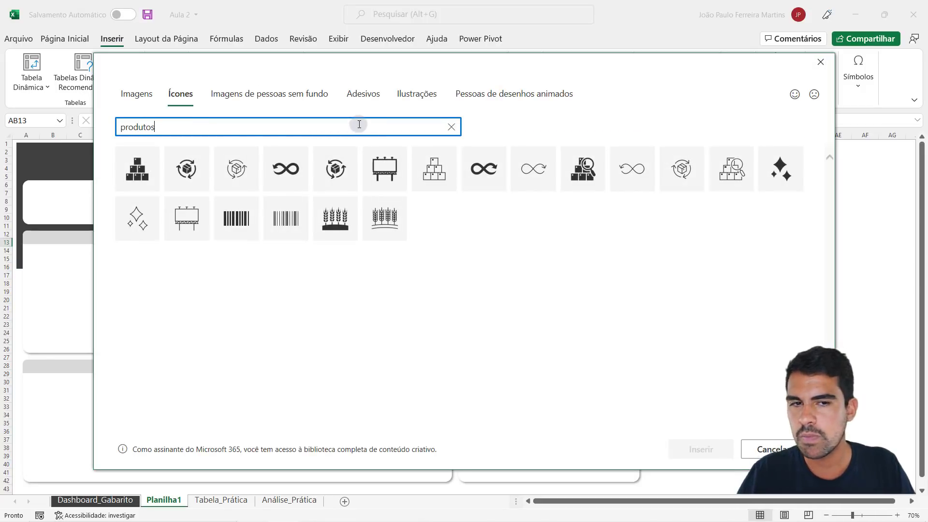
pyautogui.click(155, 169)
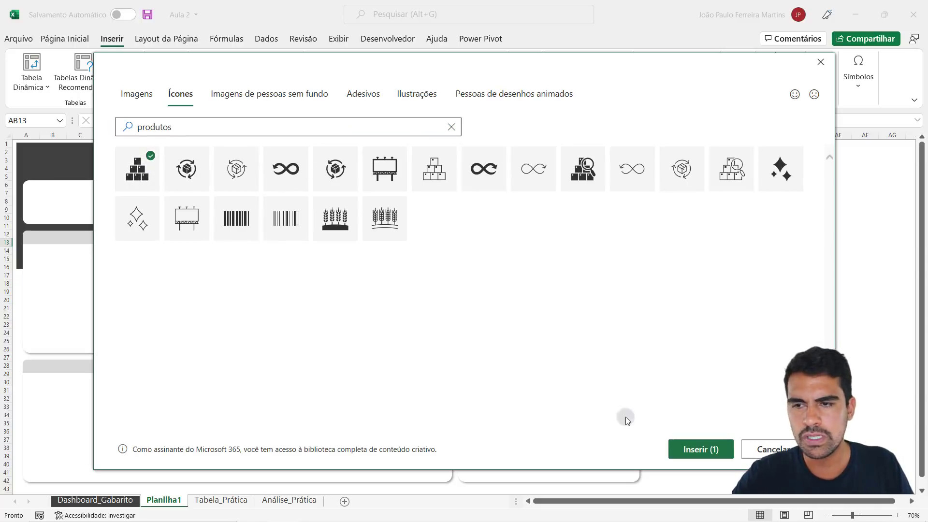
pyautogui.click(712, 445)
# - Fit the stacked boxes icon into the second indicator card at 2 cm and fill it with the recently used dark teal
pyautogui.moveTo(758, 263); pyautogui.dragTo(256, 191)
pyautogui.moveTo(245, 206); pyautogui.dragTo(251, 201)
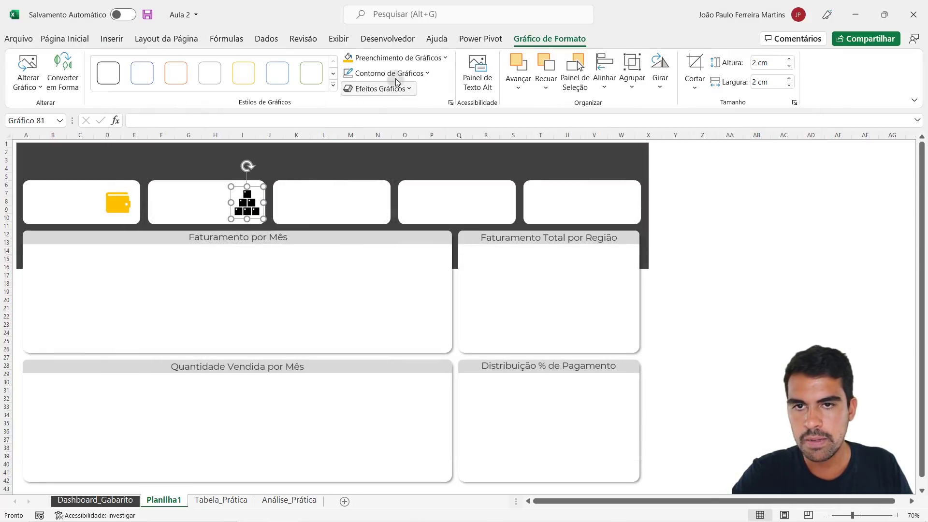
pyautogui.click(393, 59)
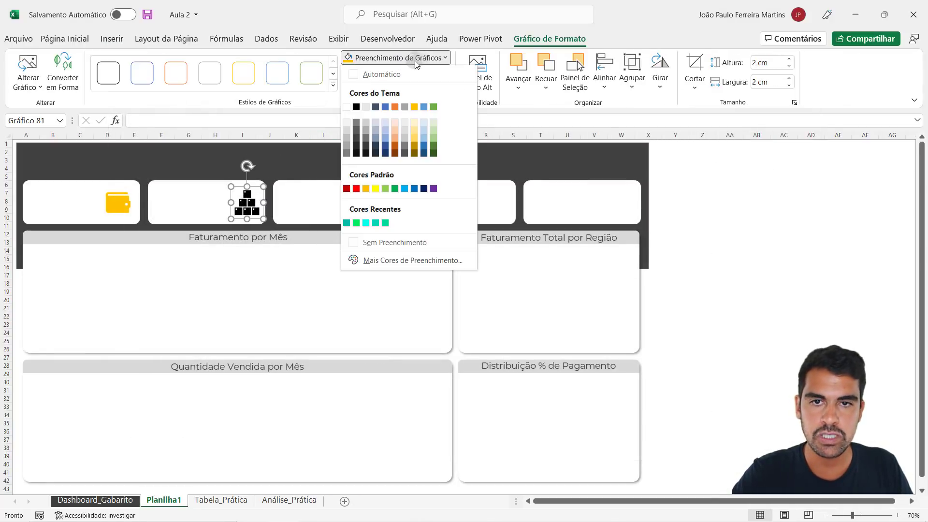
pyautogui.click(346, 222)
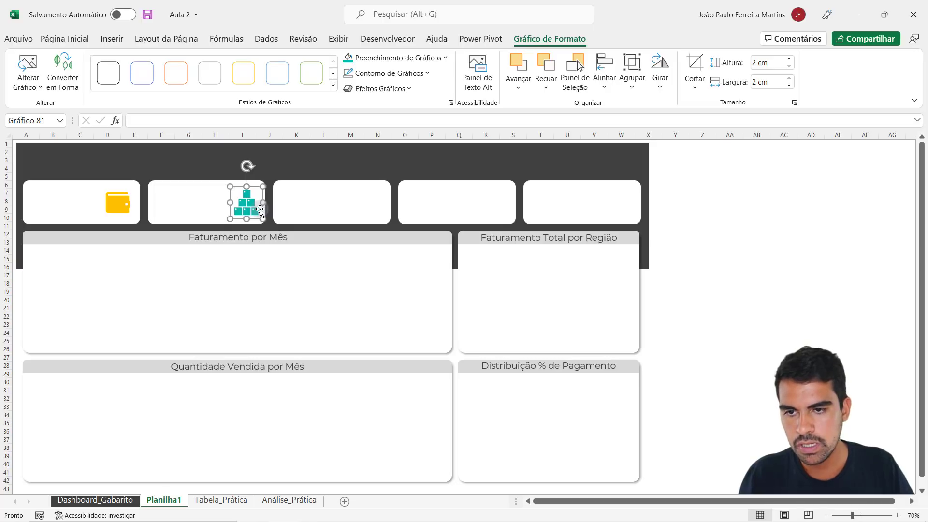
# - Nudge the yellow wallet icon slightly to the right in the first indicator card and select the teal boxes icon
pyautogui.click(121, 203)
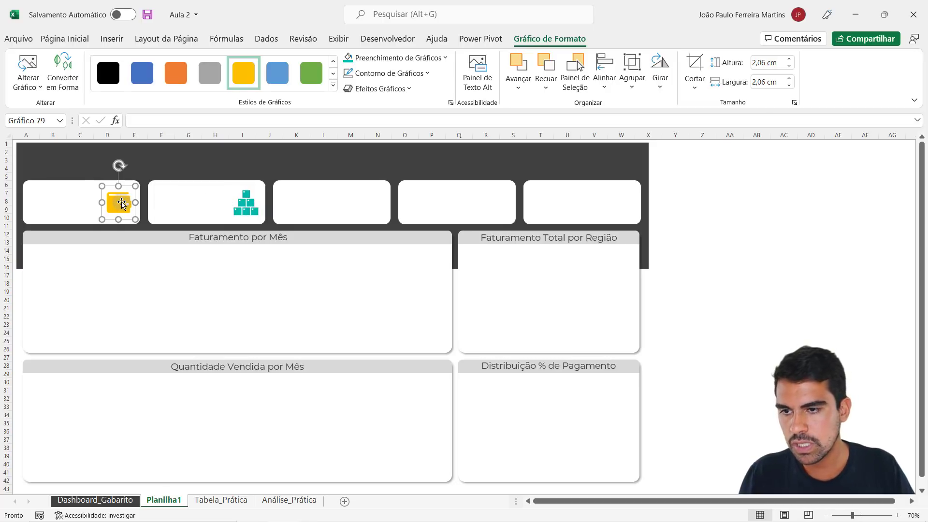
pyautogui.moveTo(121, 204); pyautogui.dragTo(122, 204)
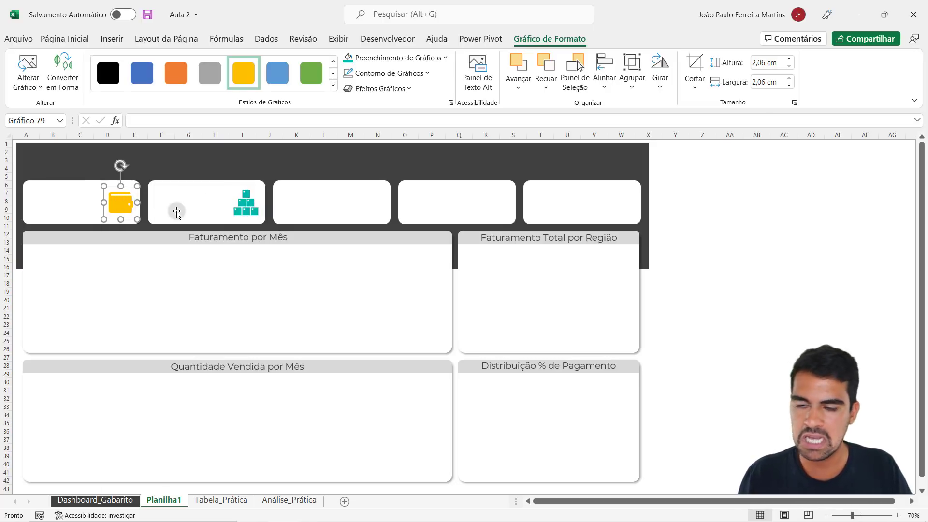
pyautogui.click(247, 205)
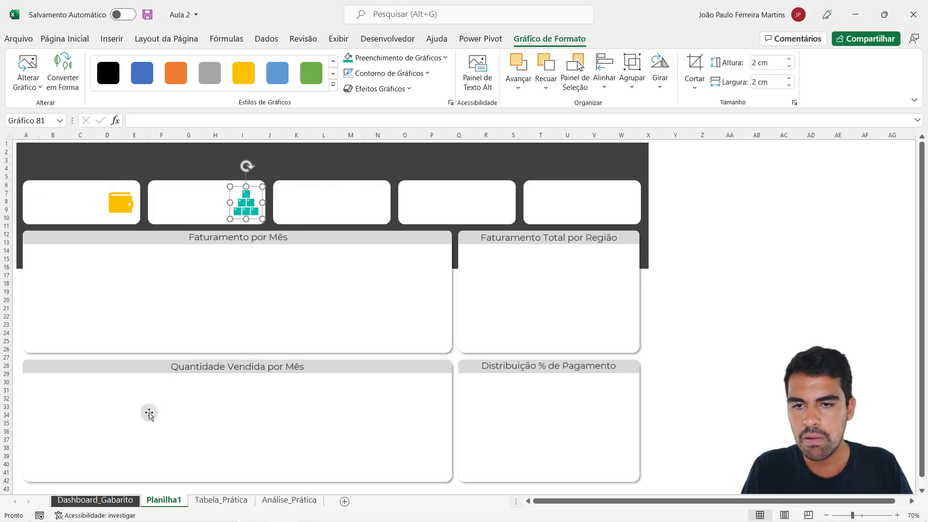
# - Check the Boleto Bancário icon on Dashboard_Gabarito, then search the icon library for papel and insert the solid text document icon on Planilha1
pyautogui.click(105, 500)
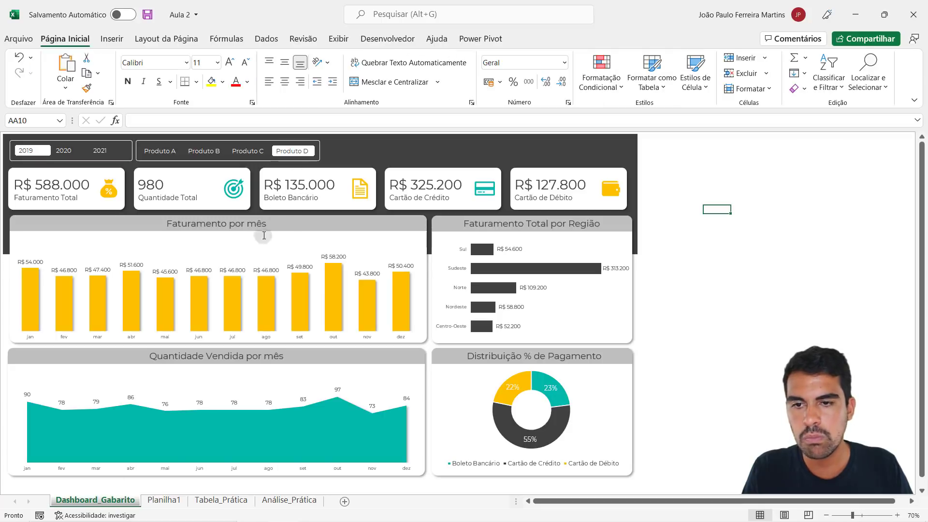
pyautogui.click(164, 500)
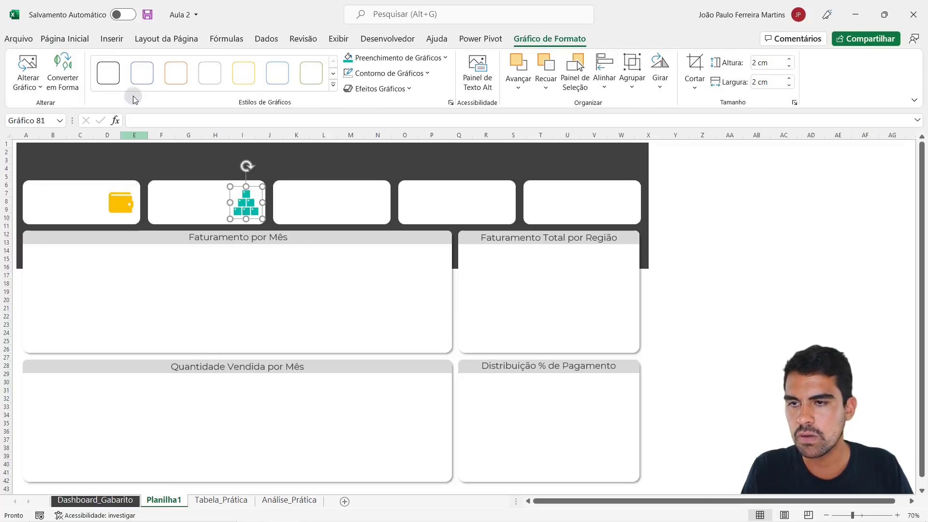
pyautogui.click(112, 38)
pyautogui.click(172, 84)
pyautogui.click(220, 120)
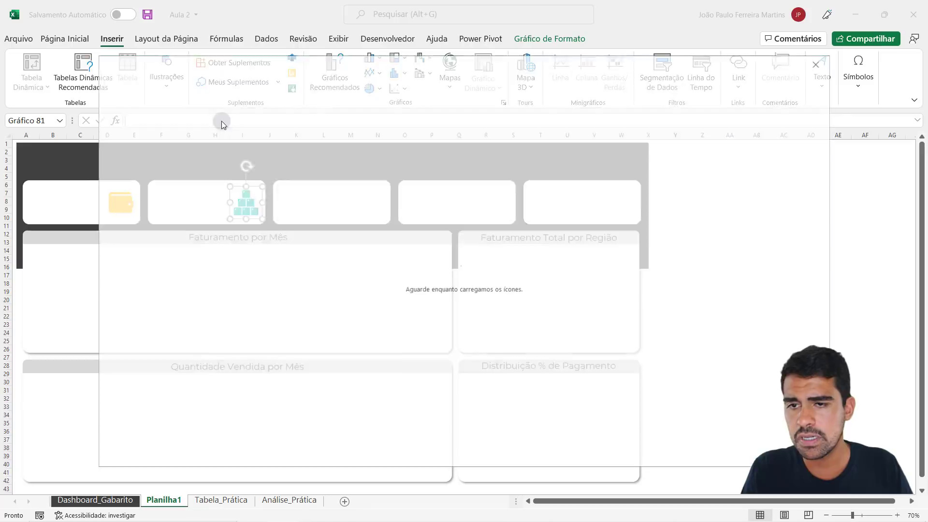
pyautogui.write('papel')
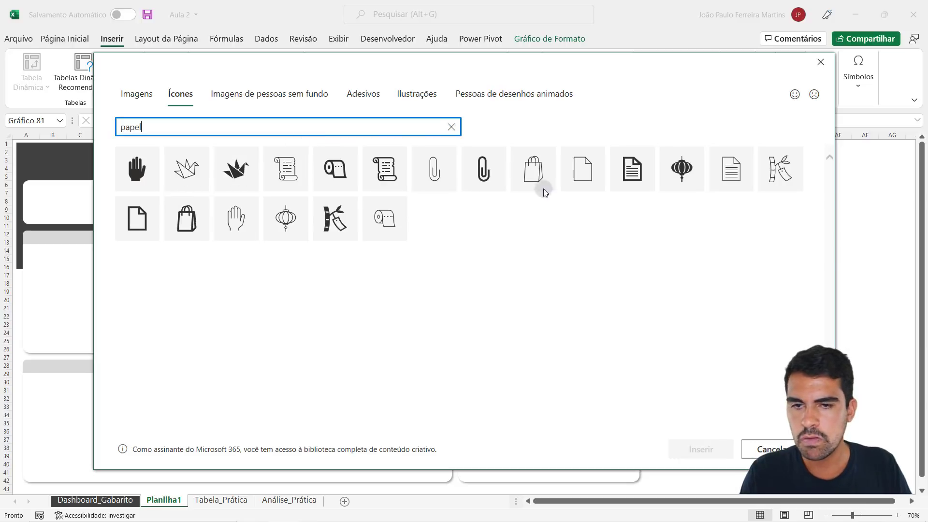
pyautogui.click(624, 169)
pyautogui.click(624, 169)
pyautogui.click(685, 445)
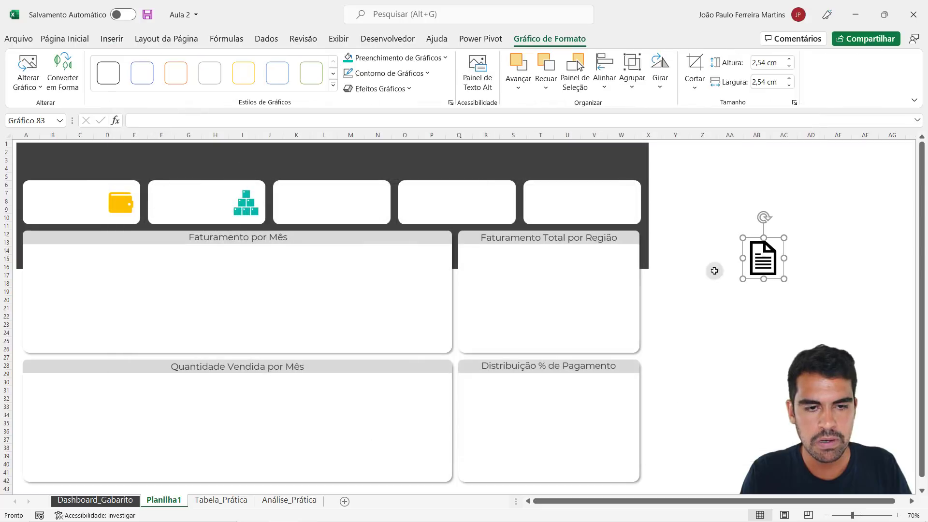
# - Fit the document icon into the third indicator card at 2,06 cm and fill it with the gold theme colour
pyautogui.moveTo(763, 248); pyautogui.dragTo(365, 190)
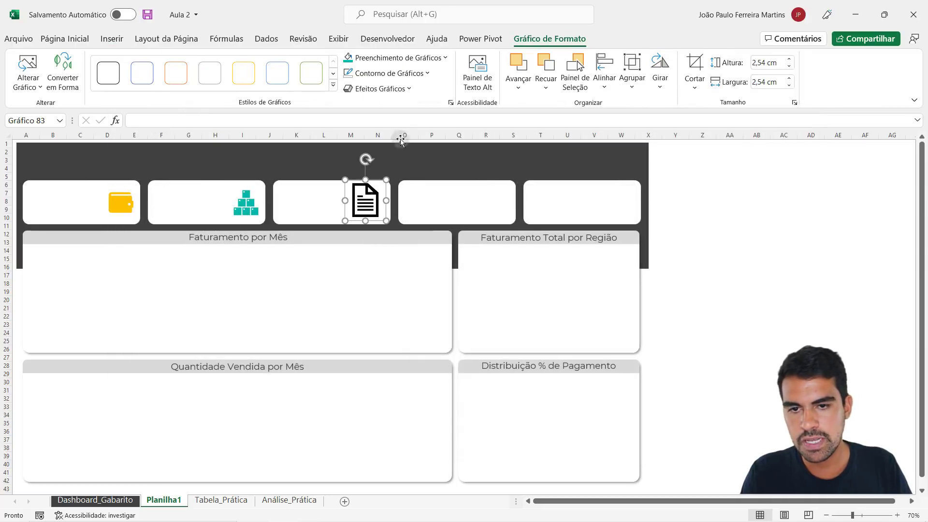
pyautogui.click(382, 59)
pyautogui.click(411, 107)
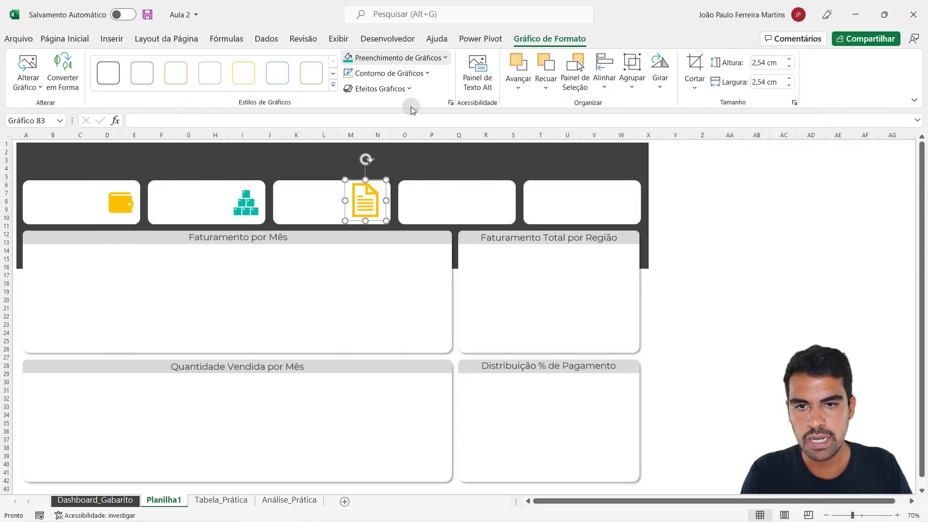
pyautogui.moveTo(386, 180); pyautogui.dragTo(373, 201)
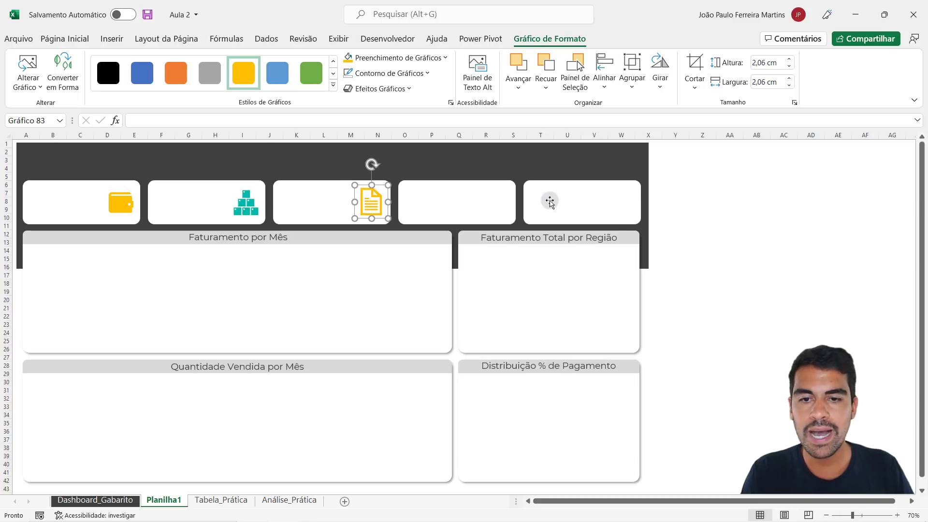
# - Check the Cartão de Crédito icon on Dashboard_Gabarito, then search the icon library for cartão and insert the solid credit card icon on Planilha1
pyautogui.click(112, 499)
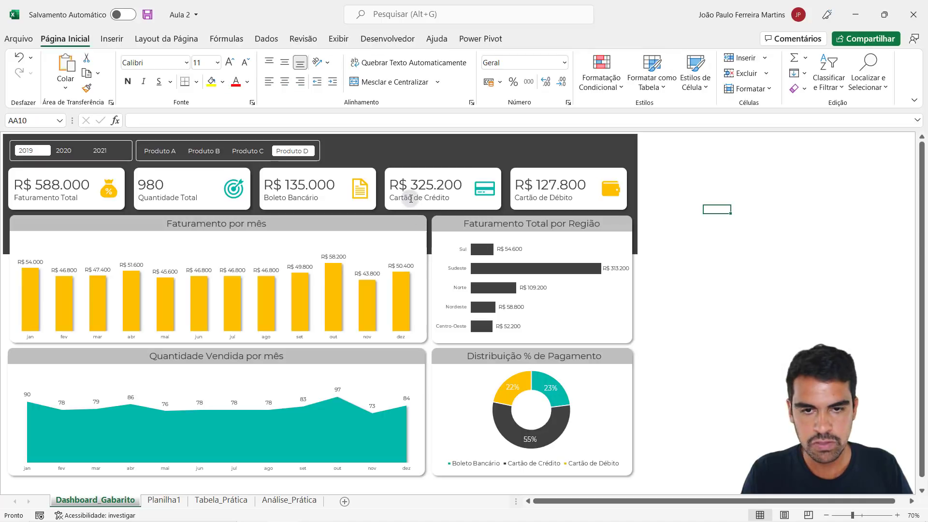
pyautogui.click(155, 498)
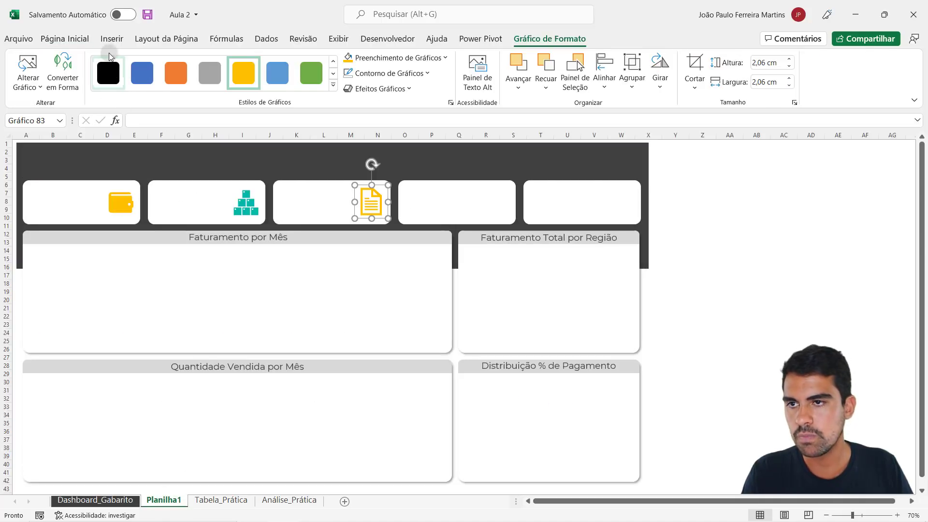
pyautogui.click(111, 39)
pyautogui.click(157, 95)
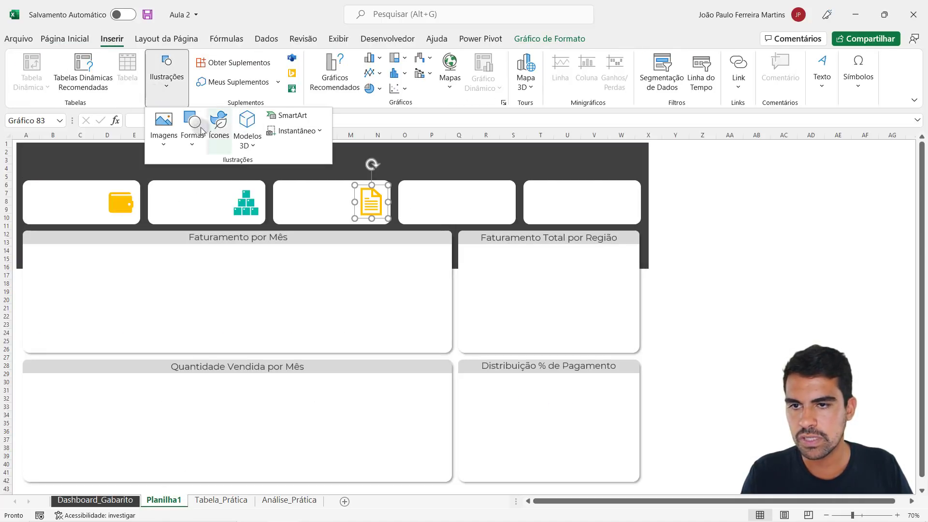
pyautogui.click(217, 121)
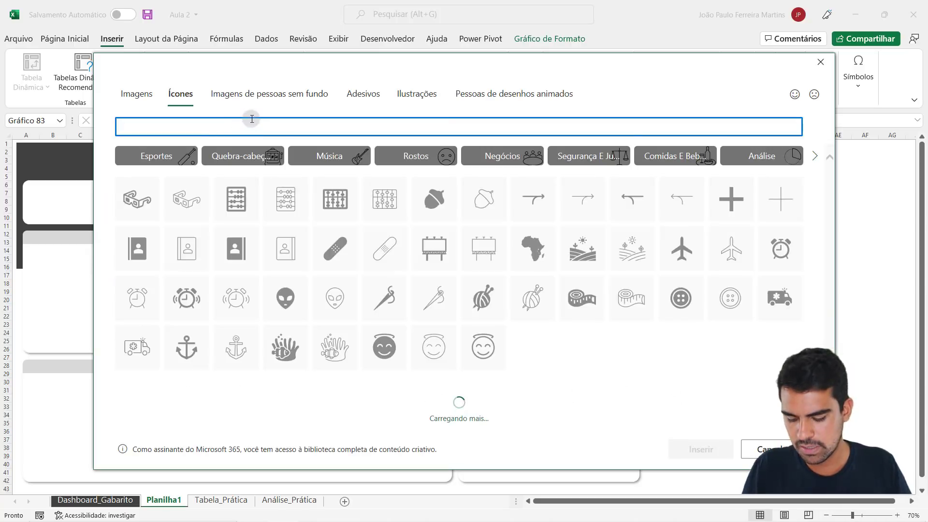
pyautogui.write('cartão')
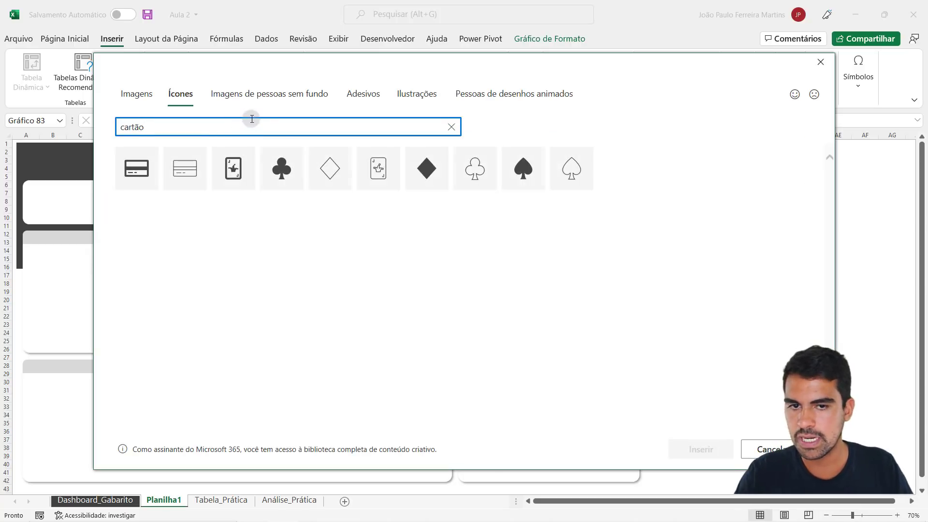
pyautogui.click(138, 169)
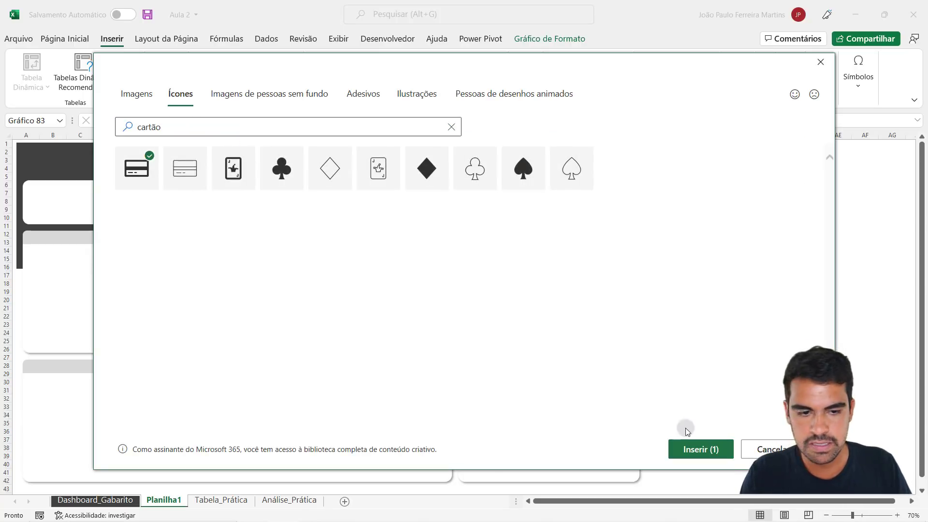
pyautogui.click(698, 448)
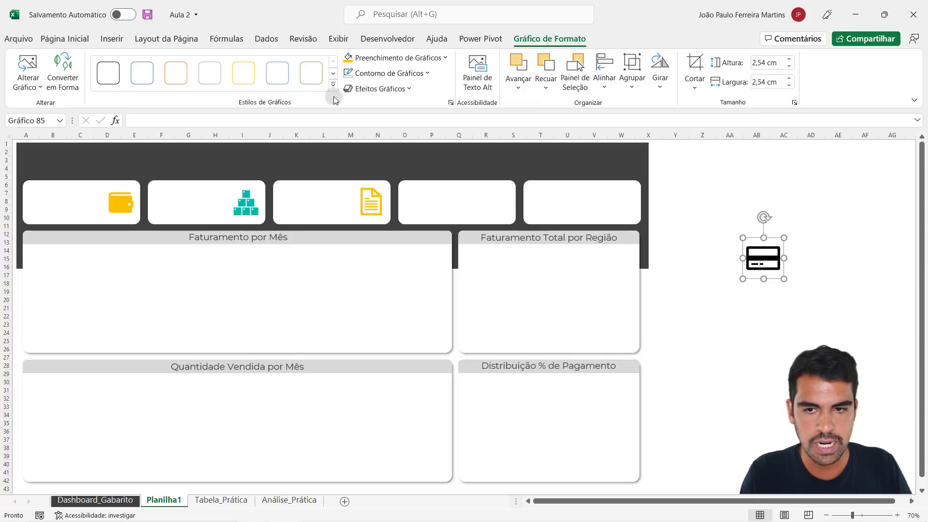
# - Fill the credit card icon with the recently used teal and fit it into the fourth indicator card at 2,18 cm
pyautogui.click(387, 58)
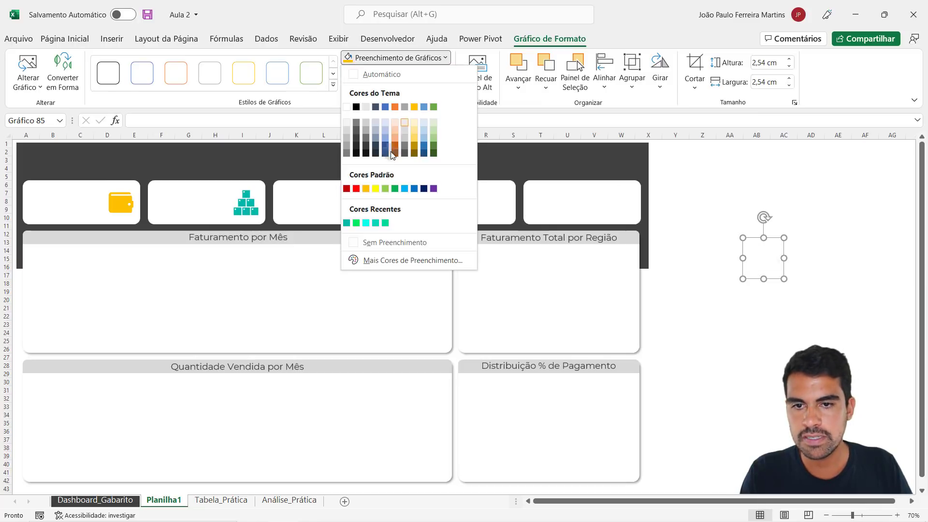
pyautogui.click(346, 222)
pyautogui.moveTo(768, 251); pyautogui.dragTo(499, 206)
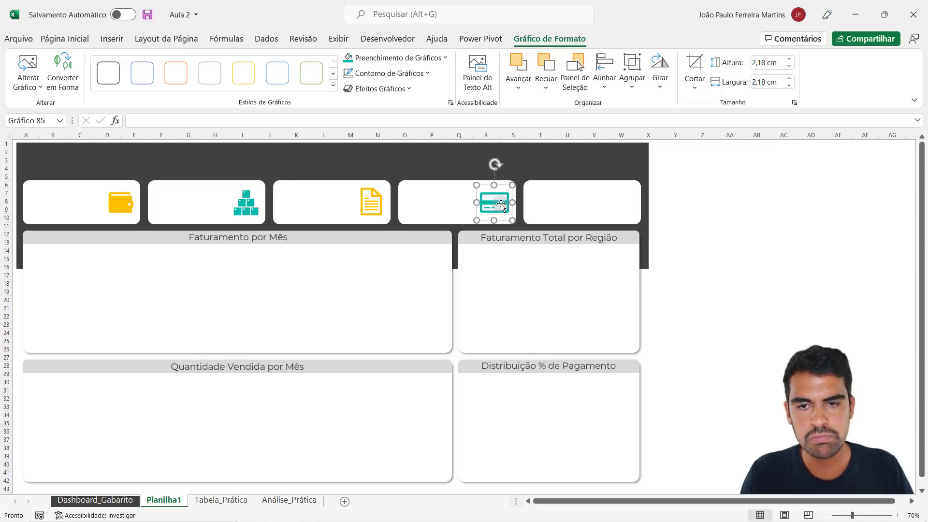
pyautogui.click(747, 210)
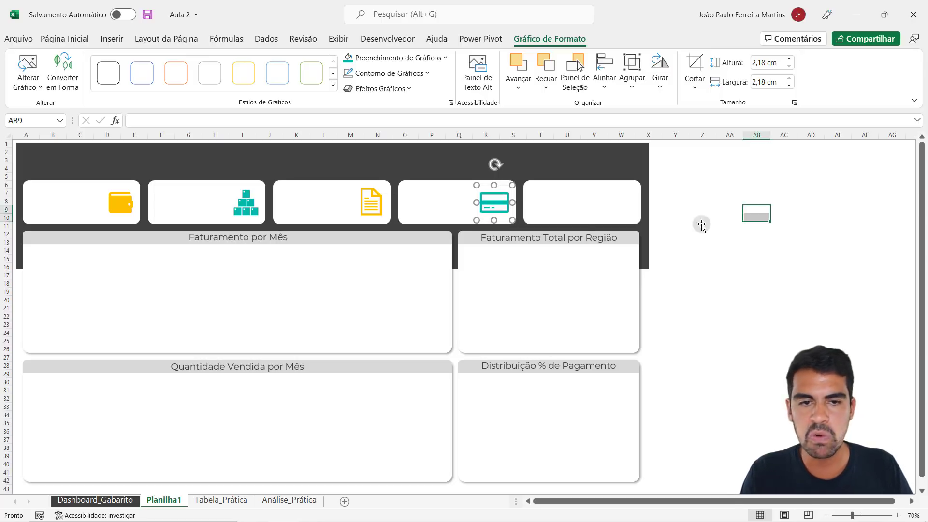
# - Search the icon library for dinheiro and insert the solid winged banknote icon on Planilha1
pyautogui.click(111, 39)
pyautogui.click(166, 73)
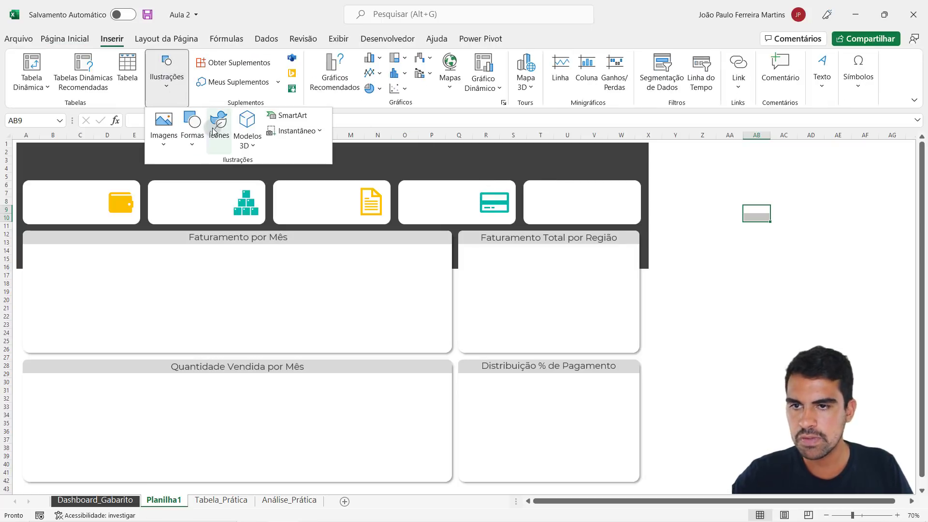
pyautogui.click(216, 126)
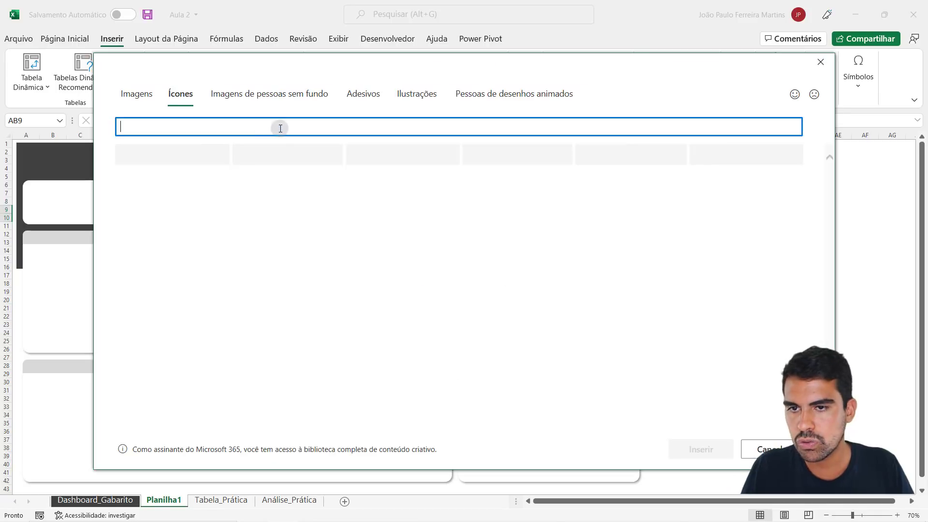
pyautogui.write('dinhei')
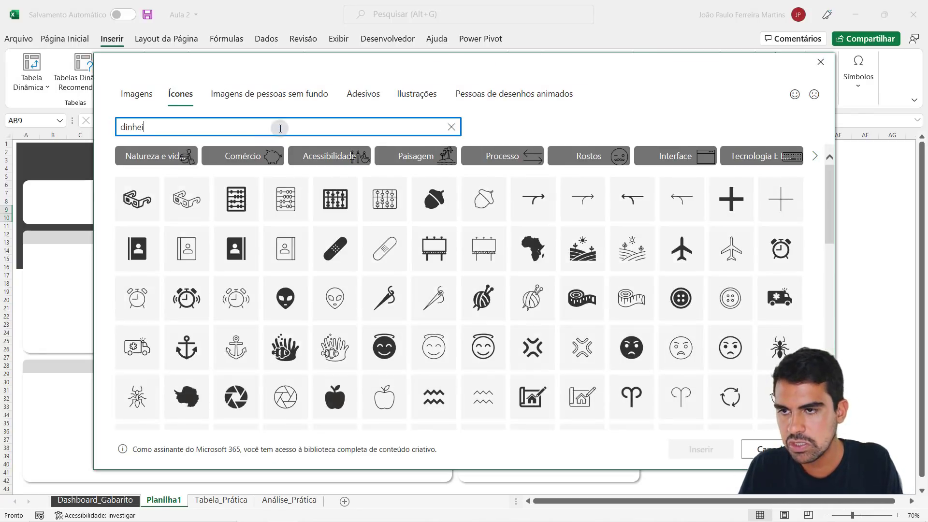
pyautogui.write('ro')
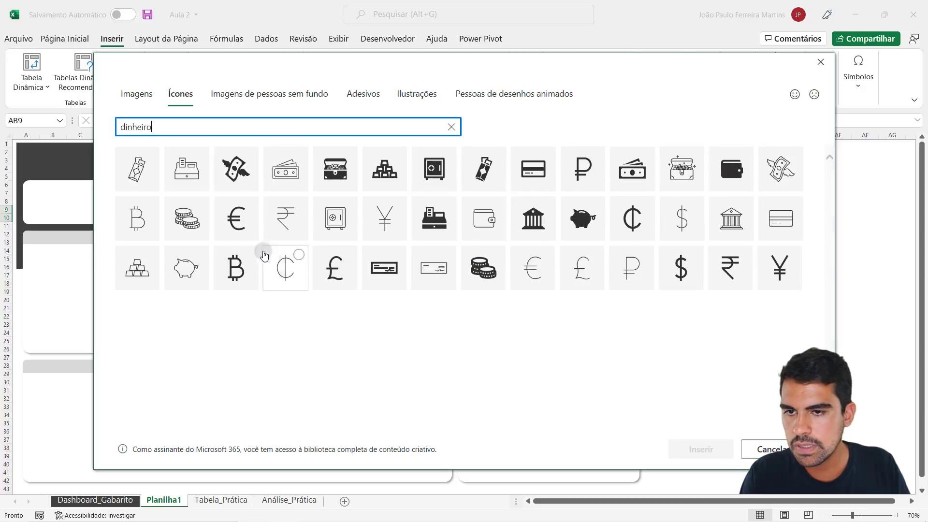
pyautogui.click(240, 178)
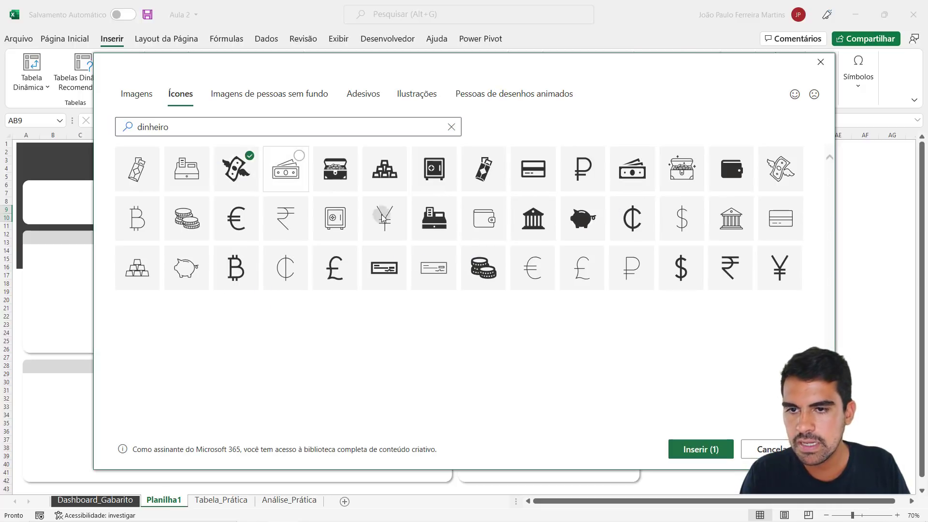
pyautogui.click(689, 451)
# - Fit the winged banknote icon into the fifth indicator card at 2,06 cm and fill it with the gold theme colour
pyautogui.moveTo(762, 218); pyautogui.dragTo(622, 201)
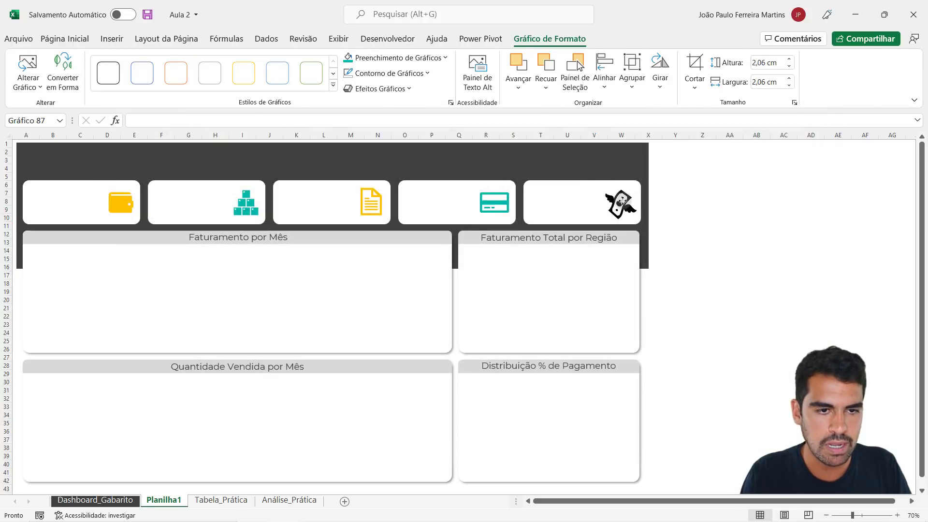
pyautogui.click(425, 57)
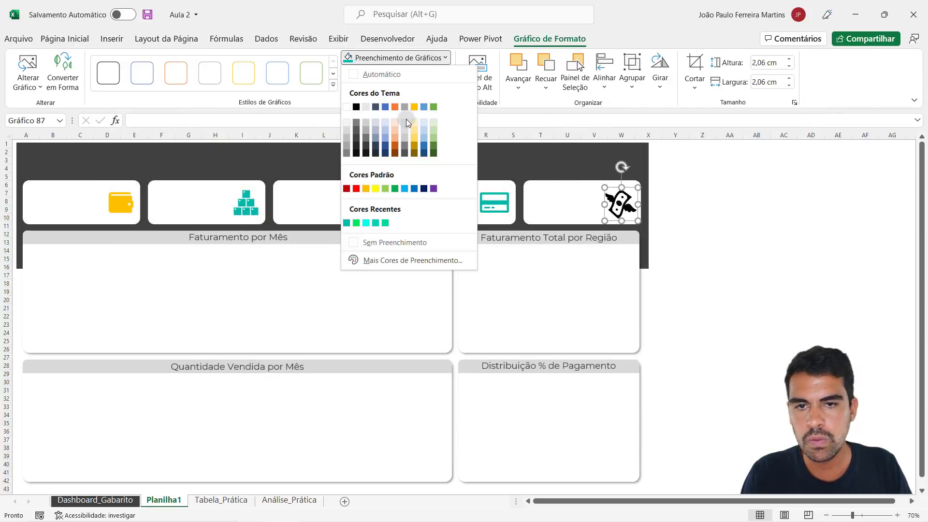
pyautogui.click(414, 107)
pyautogui.click(751, 241)
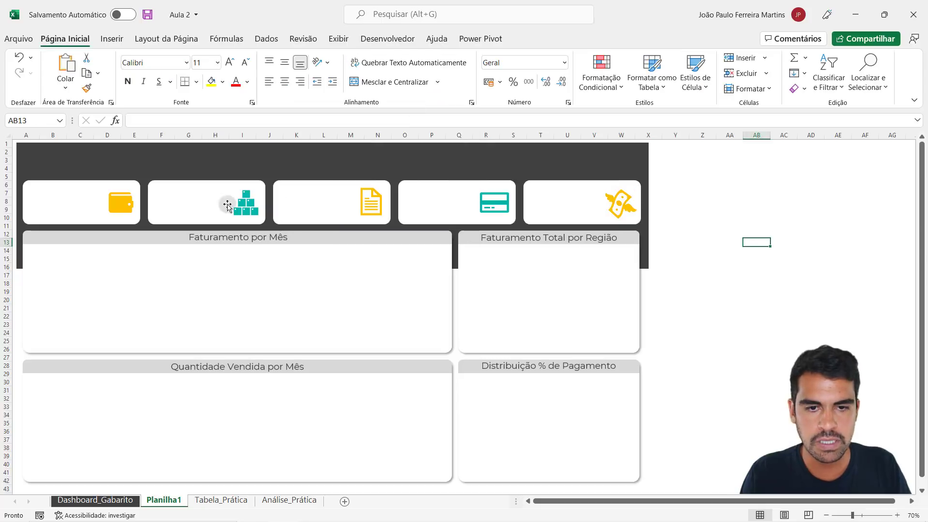
# - Check the height and width of each of the five card icons
pyautogui.click(116, 195)
pyautogui.click(246, 202)
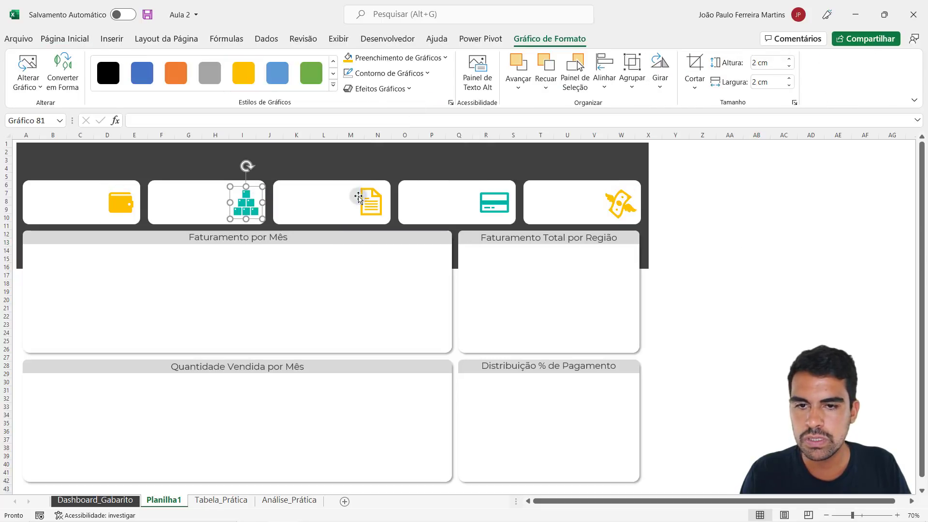
pyautogui.click(371, 202)
pyautogui.click(489, 202)
pyautogui.click(620, 203)
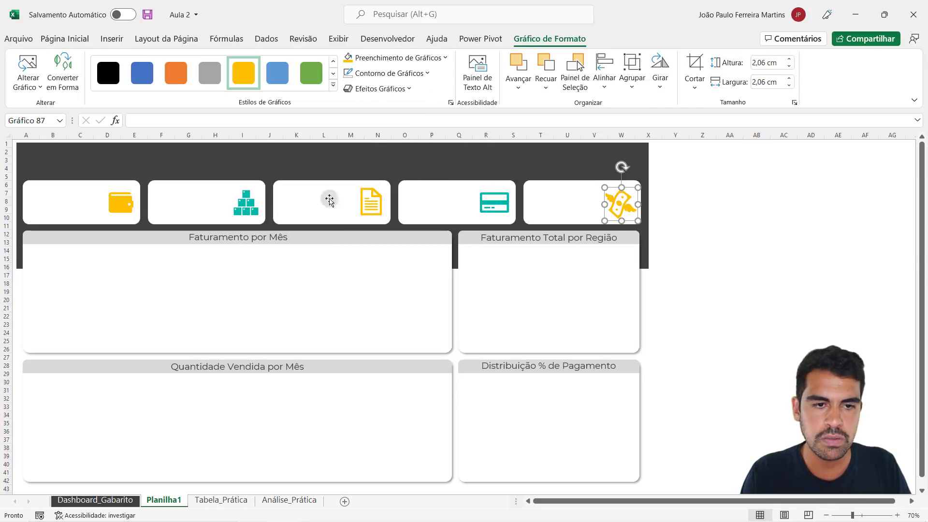
pyautogui.click(727, 249)
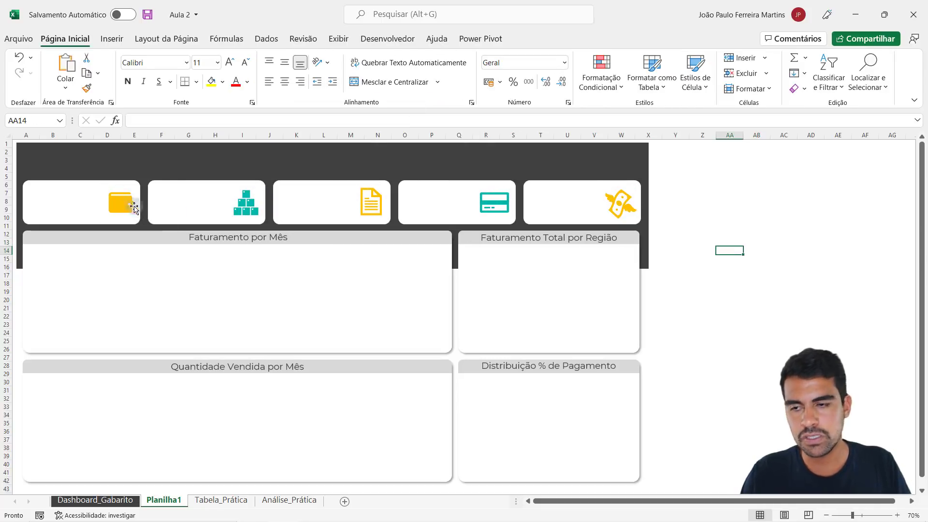
# - Select all five card icons together and set their height to 2 cm
pyautogui.click(122, 203)
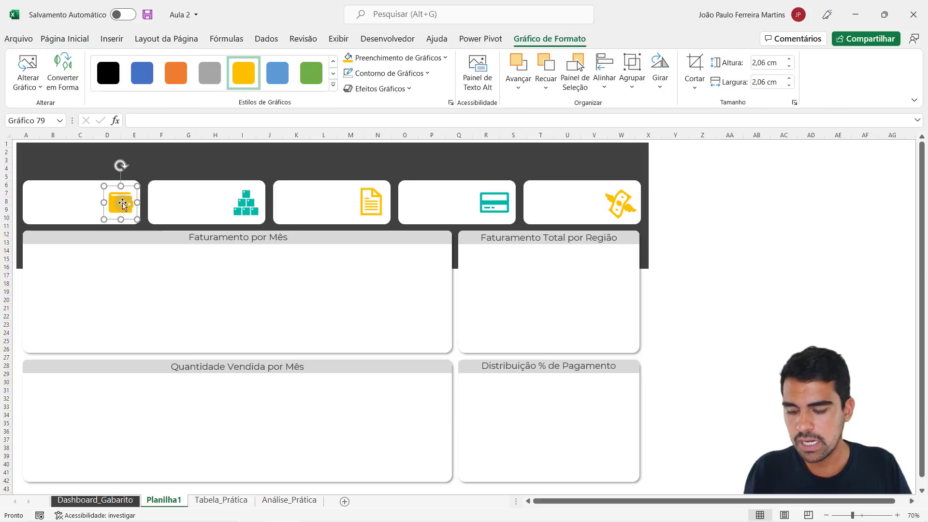
pyautogui.keyDown('ctrl'); pyautogui.click(255, 211); pyautogui.keyUp('ctrl')
pyautogui.keyDown('ctrl'); pyautogui.click(380, 207); pyautogui.keyUp('ctrl')
pyautogui.keyDown('ctrl'); pyautogui.click(504, 203); pyautogui.keyUp('ctrl')
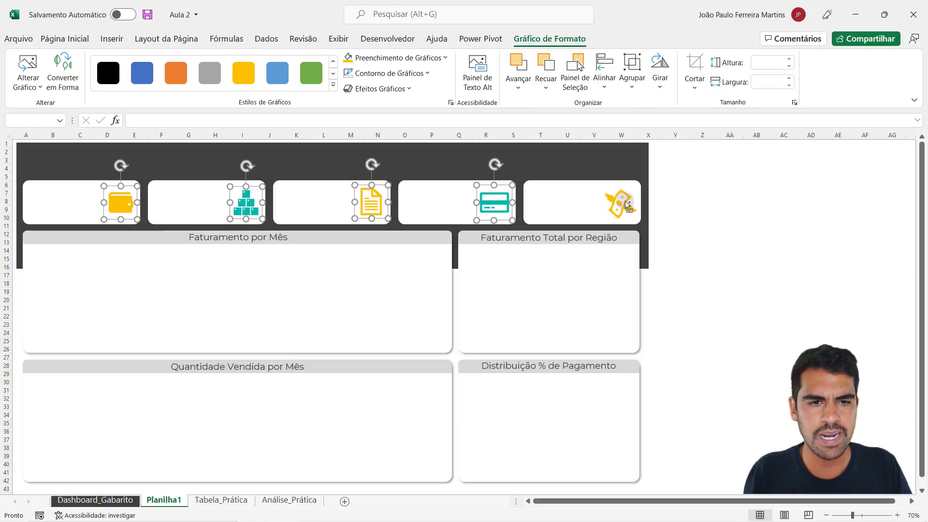
pyautogui.keyDown('ctrl'); pyautogui.click(626, 204); pyautogui.keyUp('ctrl')
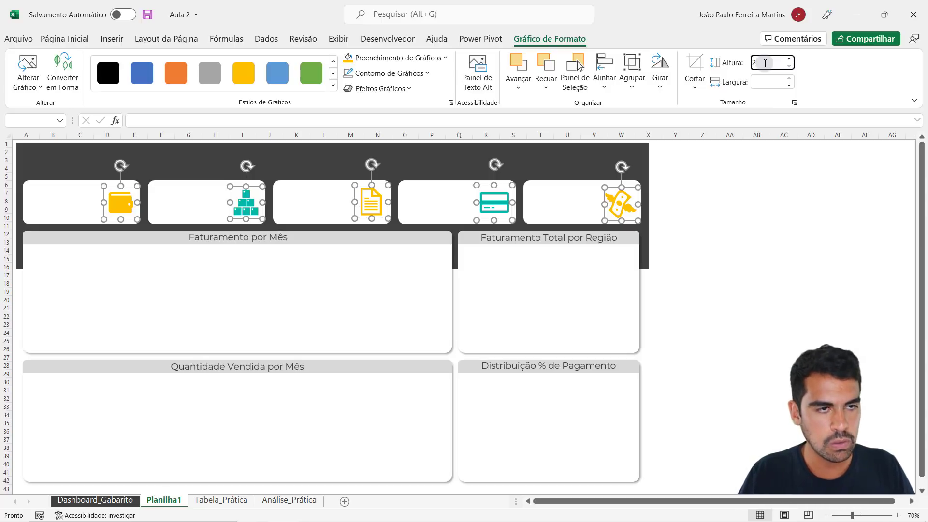
pyautogui.click(765, 63)
pyautogui.write('2')
pyautogui.press('Return')
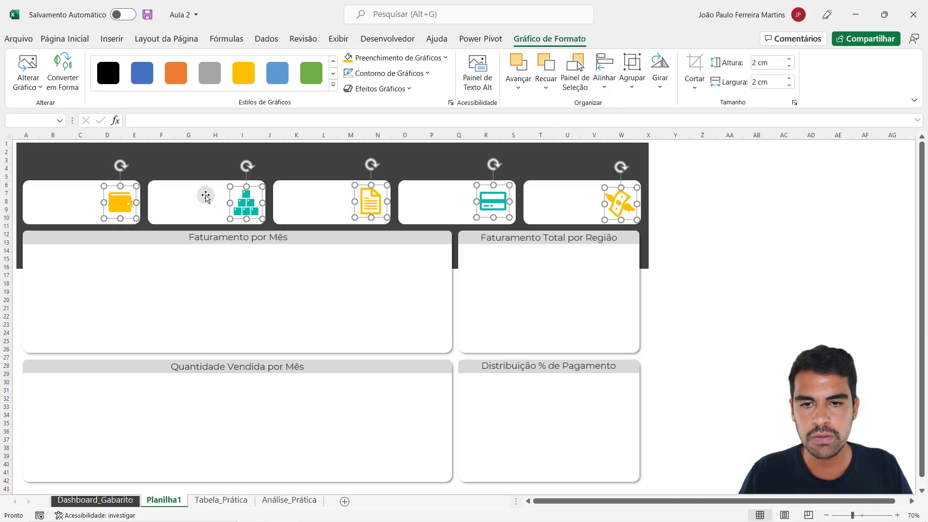
# - Align the five selected card icons to the middle of one another
pyautogui.click(633, 86)
pyautogui.click(636, 91)
pyautogui.click(604, 87)
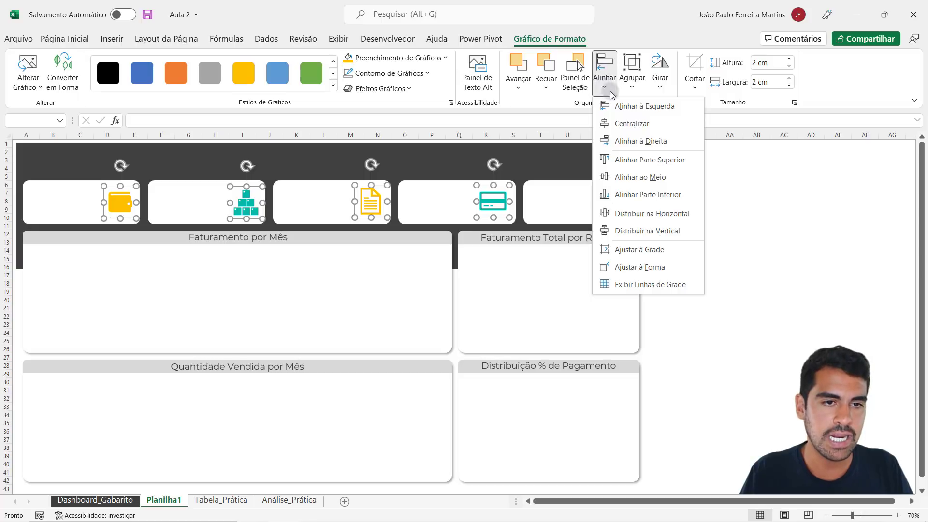
pyautogui.click(642, 177)
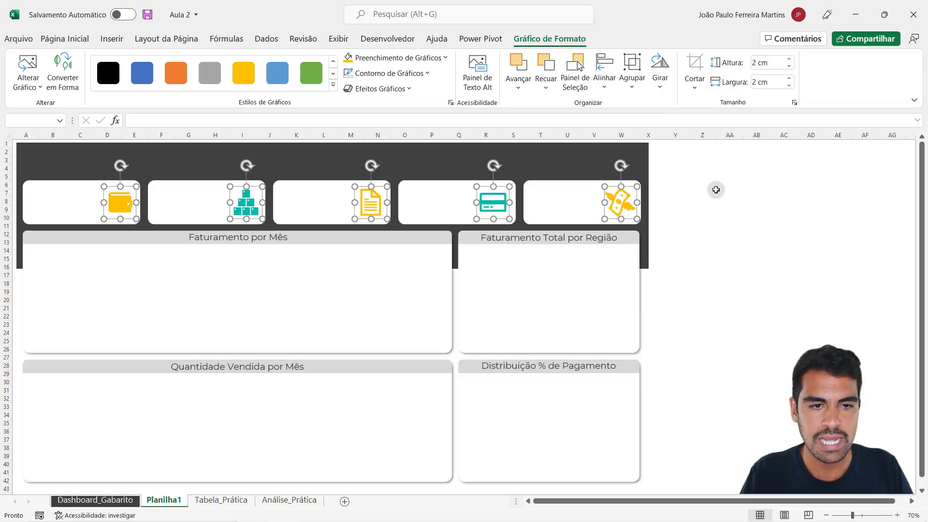
pyautogui.click(713, 192)
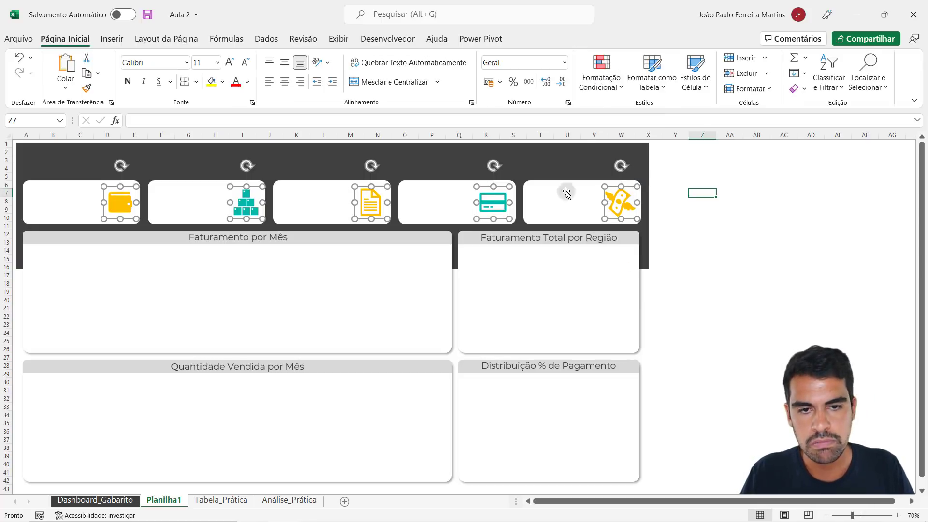
# - Nudge the credit card icon slightly right within the fourth card and check the placement of the other card icons
pyautogui.click(507, 202)
pyautogui.press('Right')
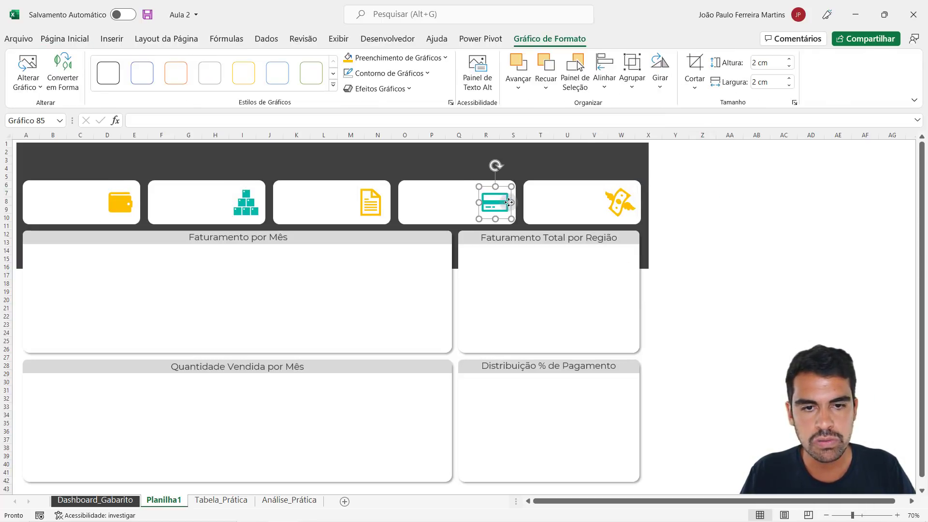
pyautogui.click(378, 208)
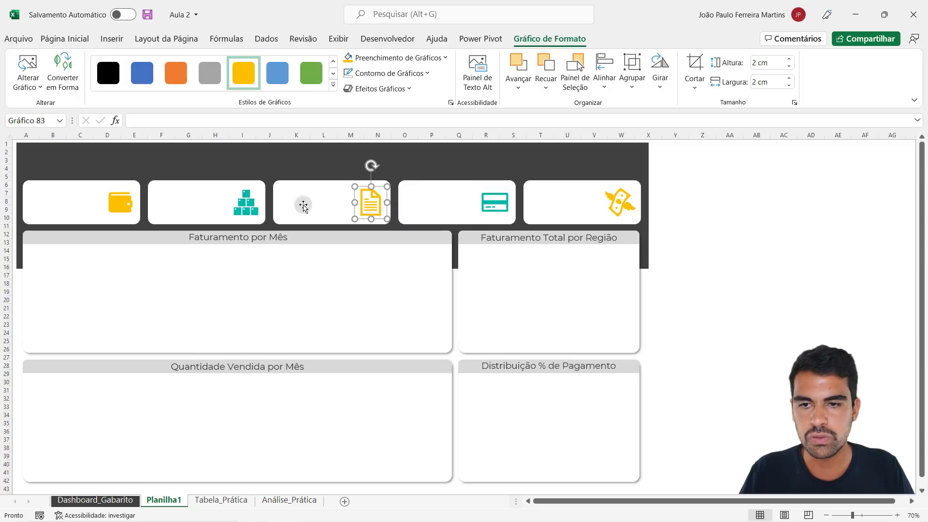
pyautogui.click(246, 199)
pyautogui.click(121, 203)
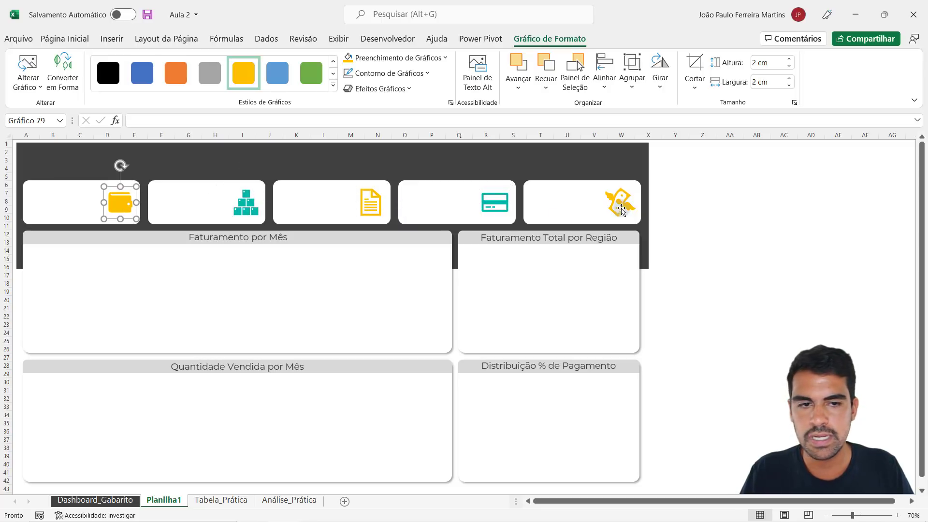
pyautogui.click(623, 208)
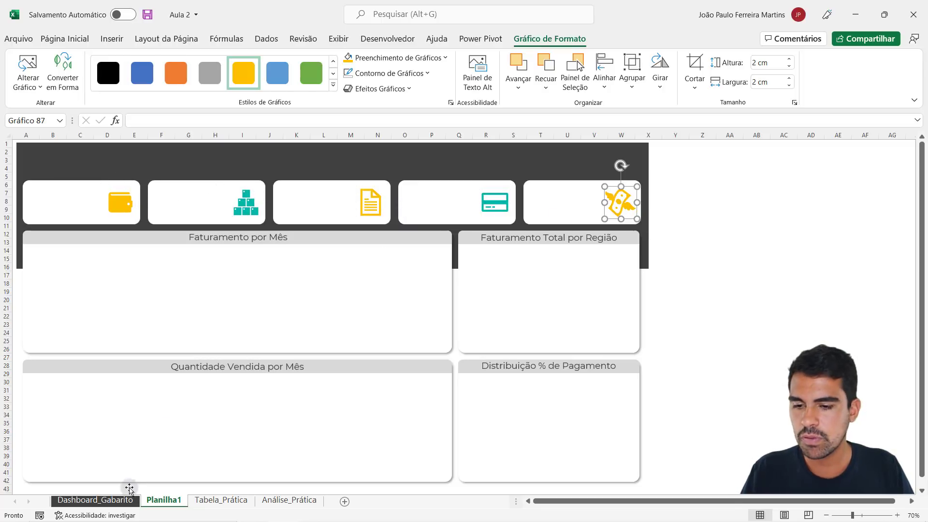
# - Check the card labels on Dashboard_Gabarito and add a text box reading Faturamento Total on the first indicator card of Planilha1
pyautogui.click(120, 501)
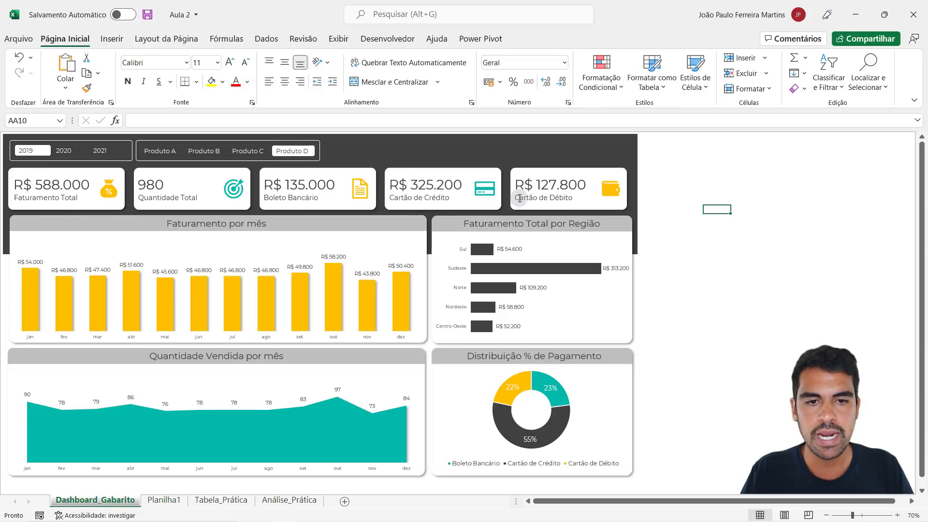
pyautogui.click(157, 501)
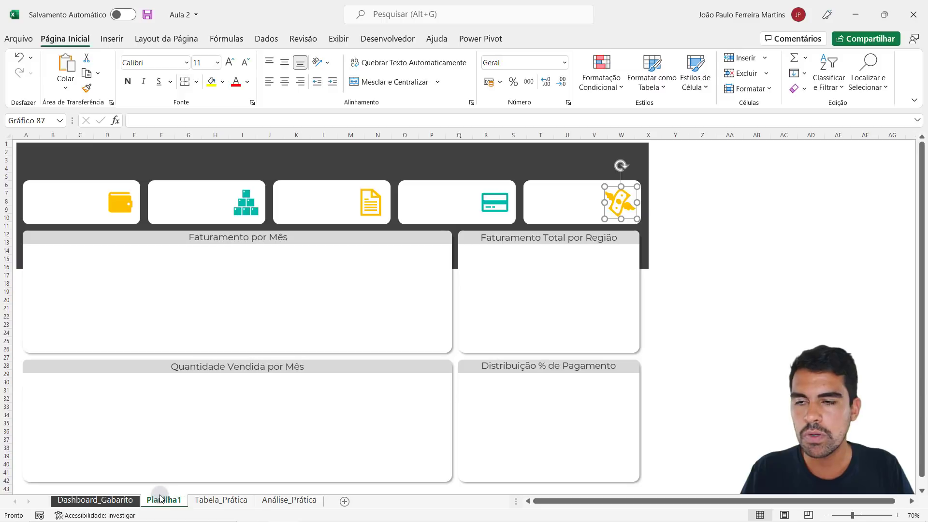
pyautogui.click(112, 38)
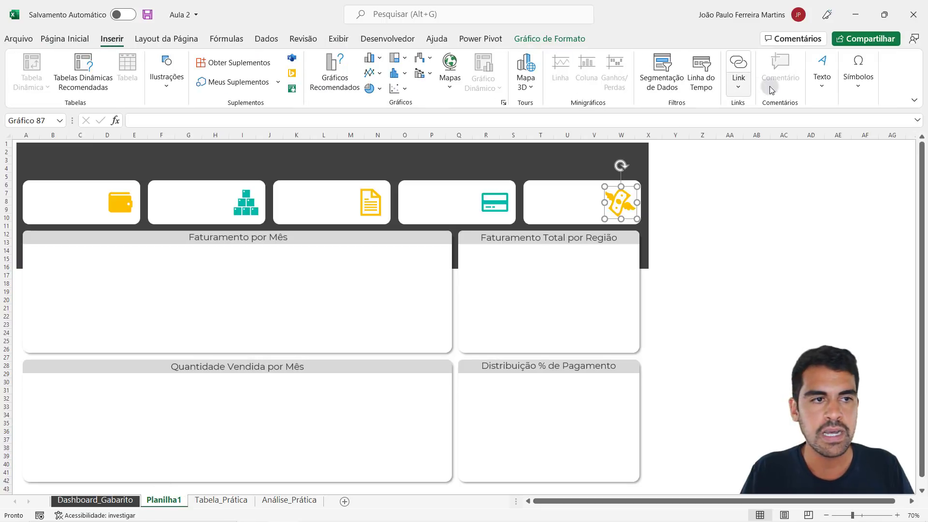
pyautogui.click(822, 72)
pyautogui.click(762, 121)
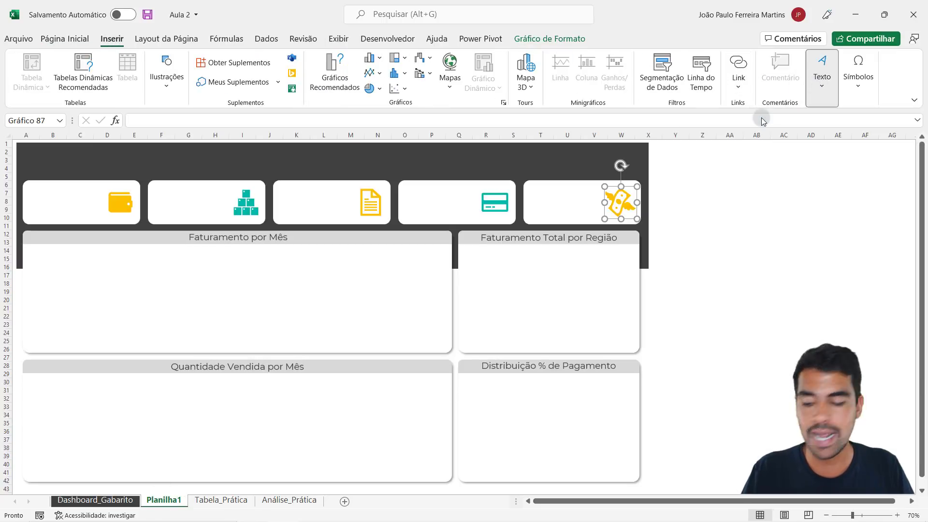
pyautogui.moveTo(141, 276)
pyautogui.mouseDown()
pyautogui.moveTo(247, 303)
pyautogui.moveTo(149, 271)
pyautogui.moveTo(107, 233)
pyautogui.mouseUp()
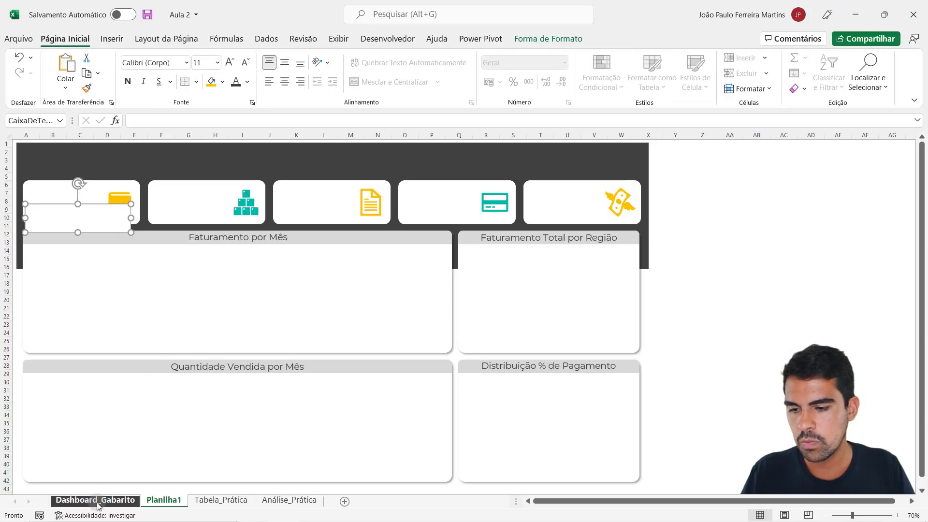
pyautogui.click(97, 502)
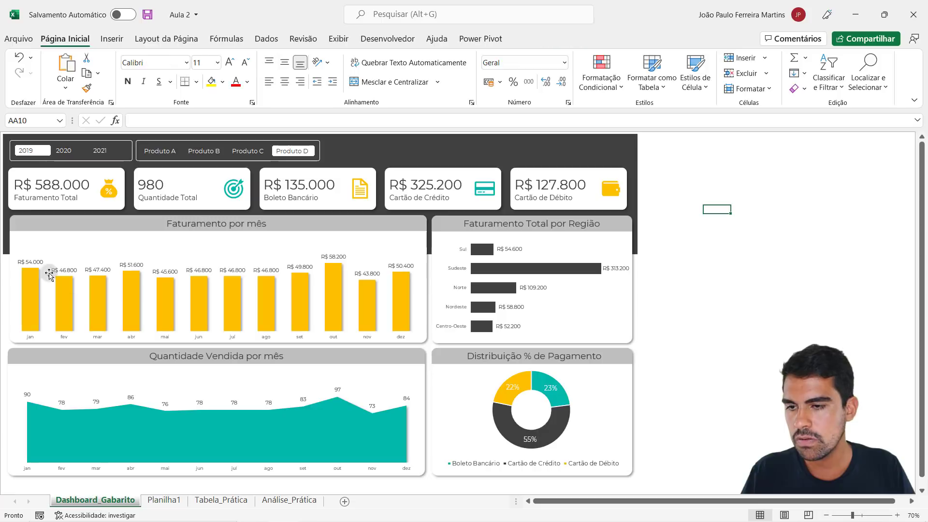
pyautogui.click(165, 501)
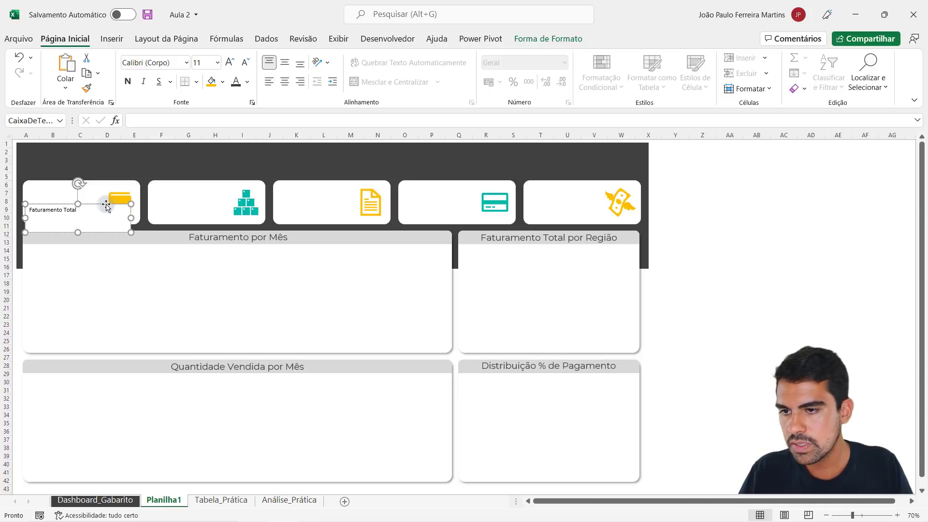
# - Set the Faturamento Total text box's font to Montserrat and open its font colour choices
pyautogui.click(167, 64)
pyautogui.write('Montserrat')
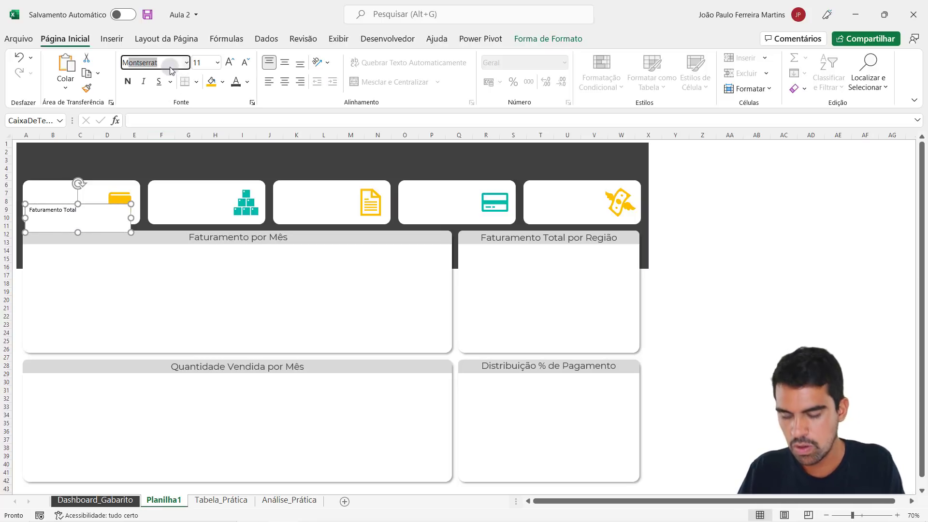
pyautogui.press('Return')
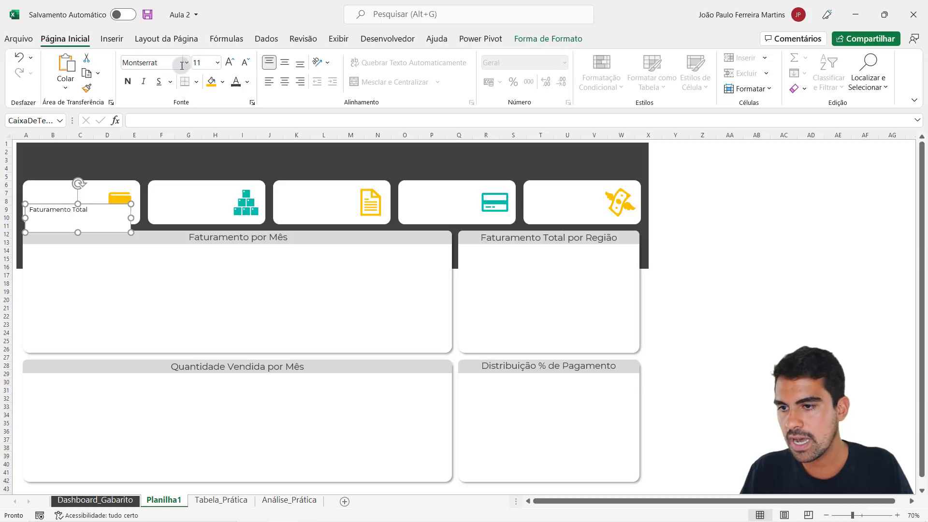
pyautogui.click(247, 82)
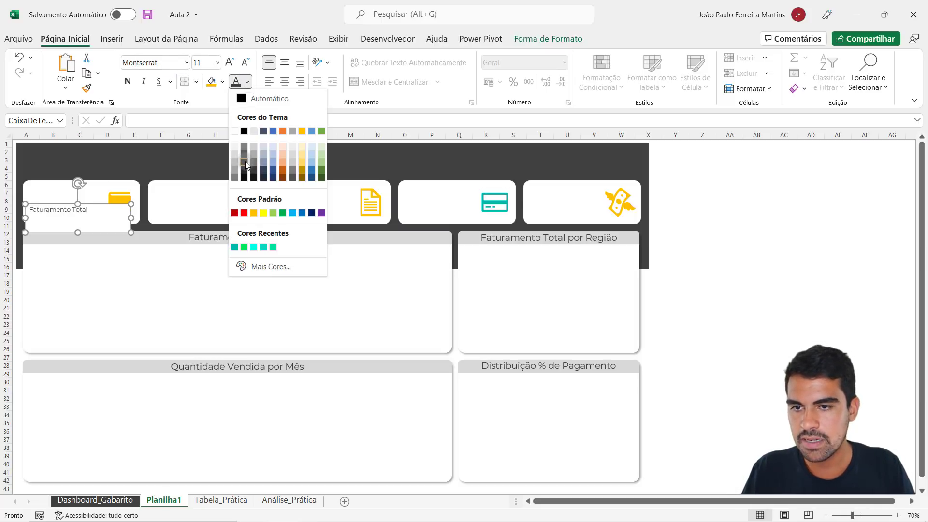